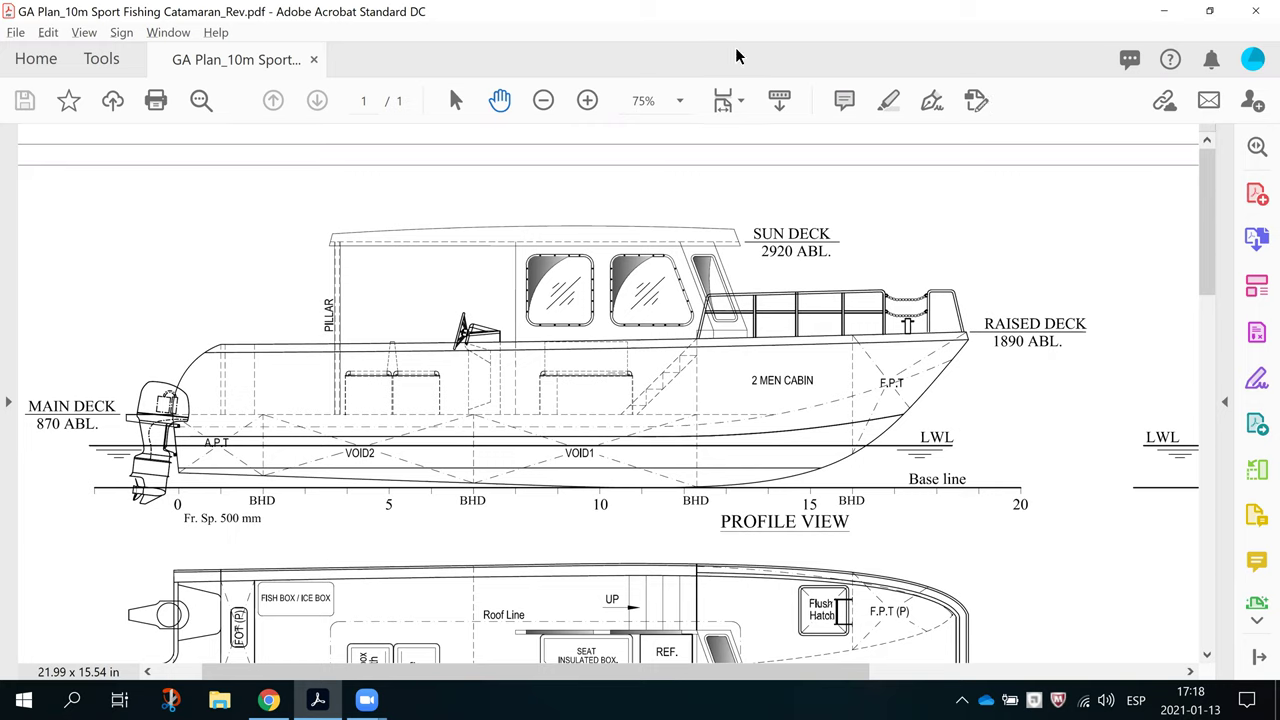
Scroll the GA plan to show the profile view's left edge, then switch to the SketchUp model
{"action": "scroll", "coordinate": [494, 241], "scroll_direction": "left", "scroll_amount": 2}
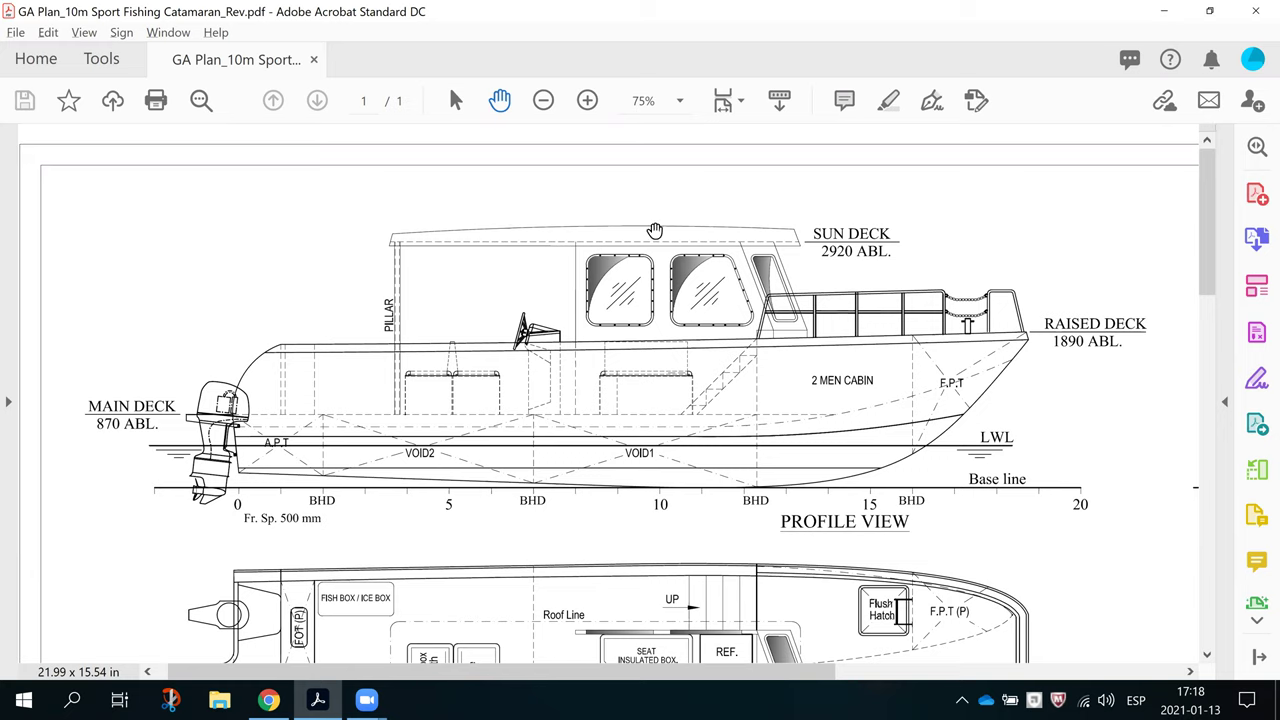
{"action": "key", "text": "alt+Tab"}
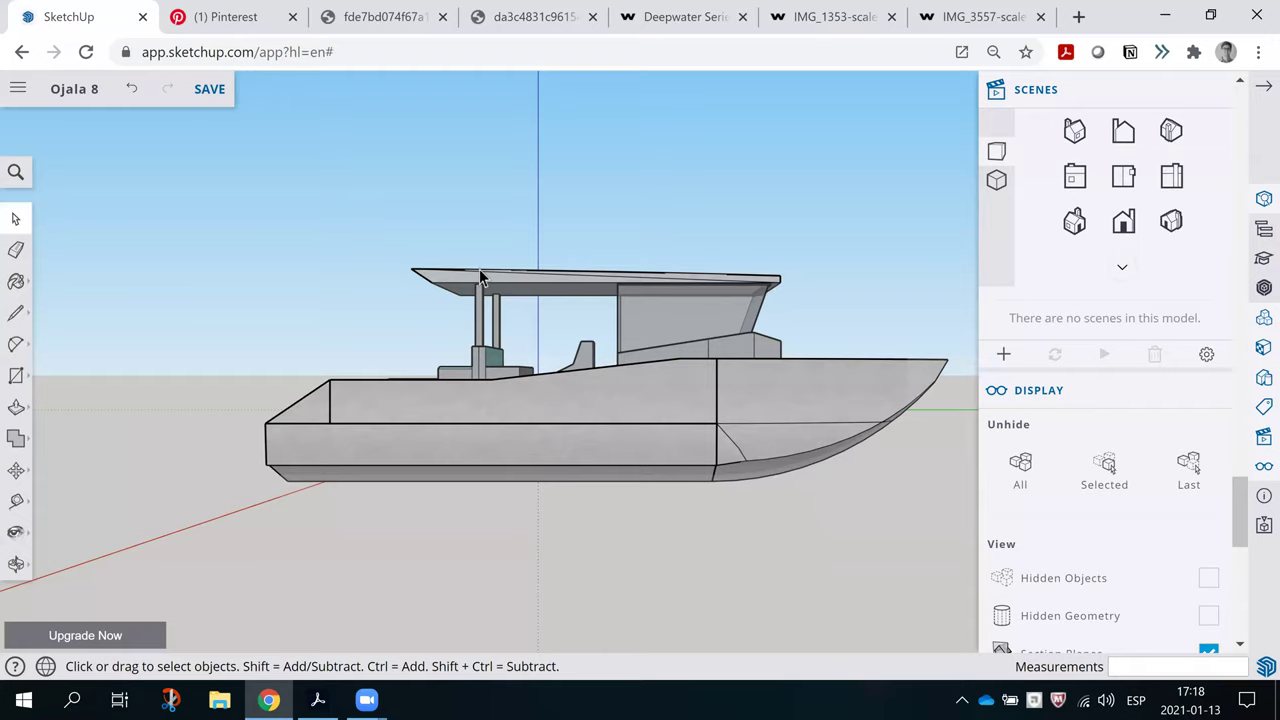
Set the boat model to parallel projection and compare it with the GA plan PDF, ending in Acrobat
{"action": "left_click", "coordinate": [998, 178]}
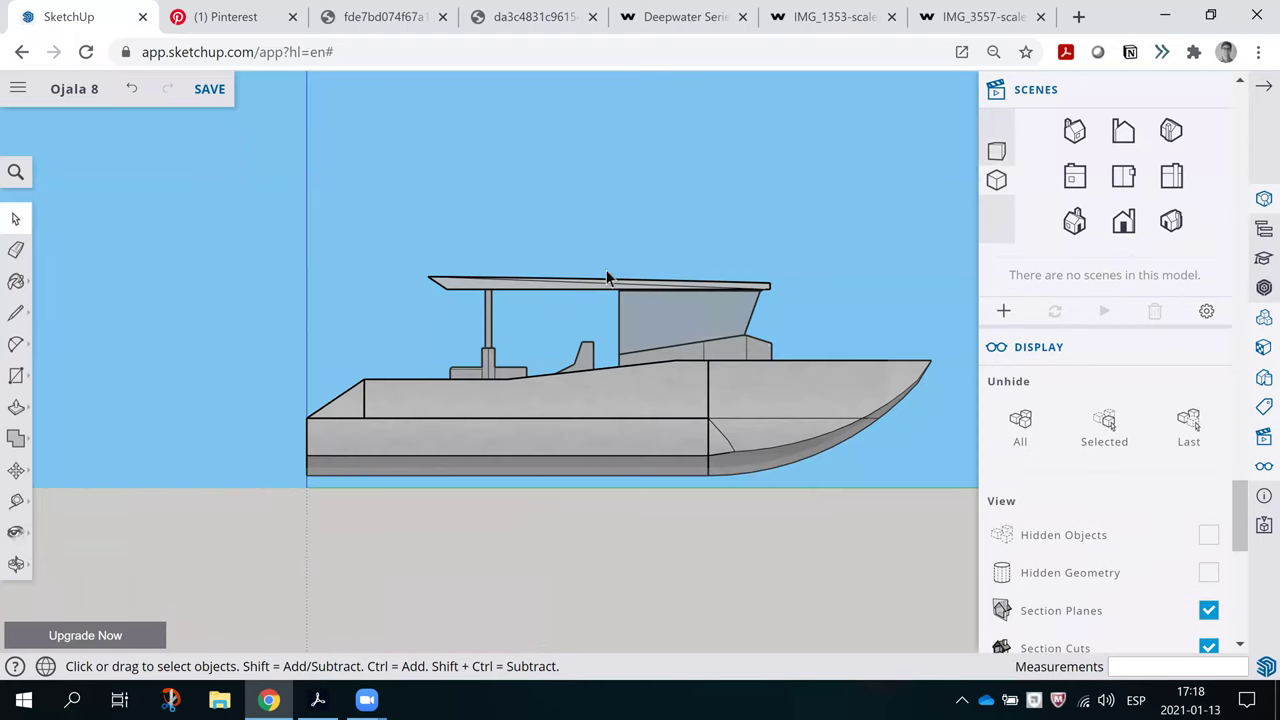
{"action": "key", "text": "alt+Tab"}
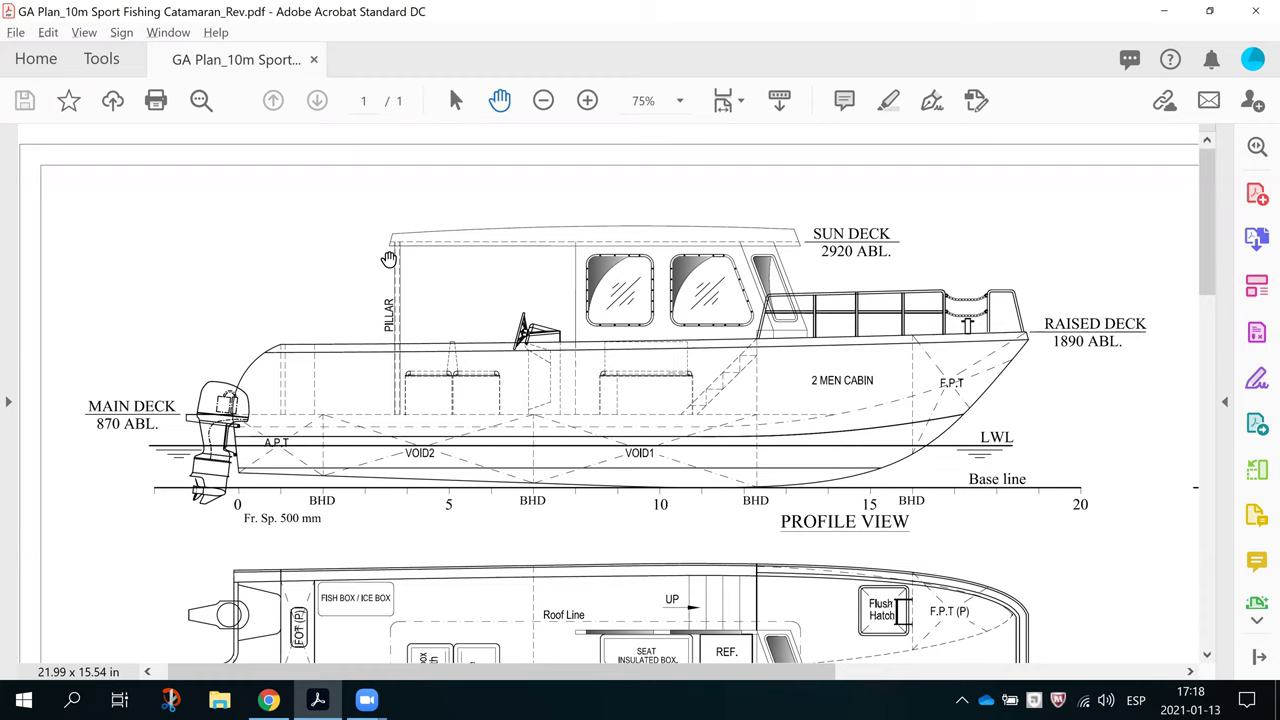
{"action": "key", "text": "alt+Tab"}
{"action": "left_click", "coordinate": [396, 320]}
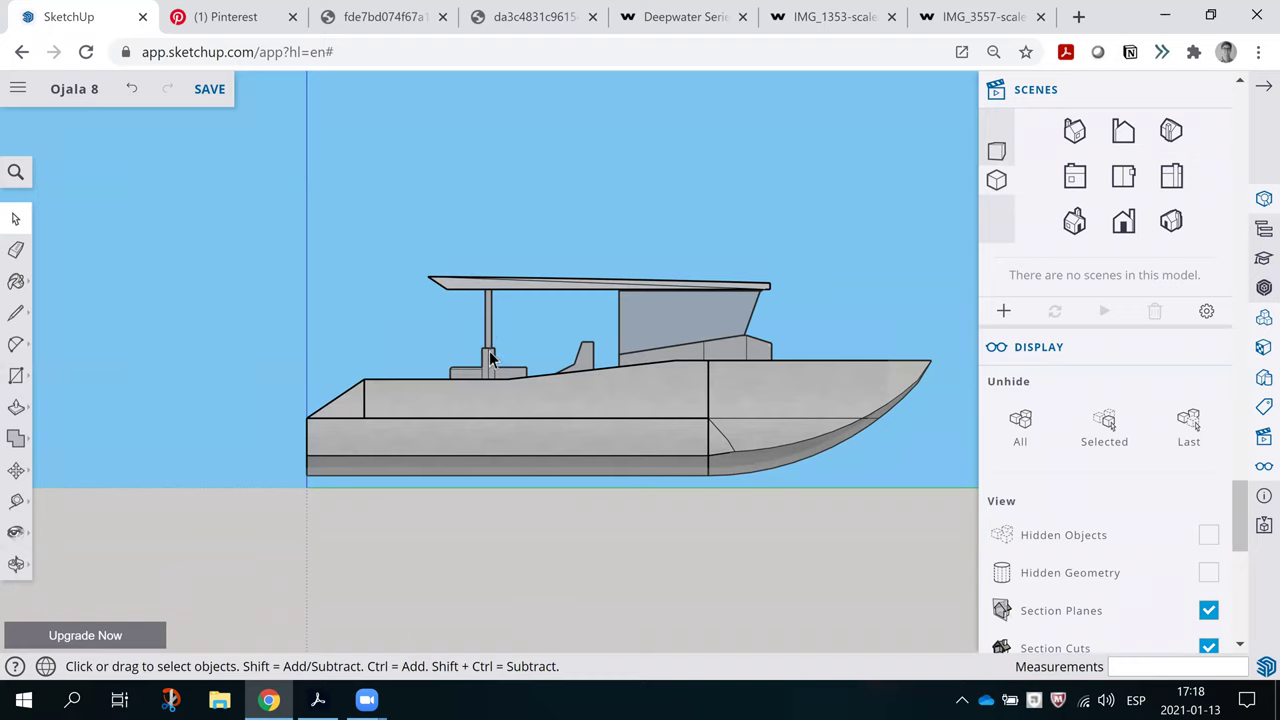
{"action": "key", "text": "alt+Tab"}
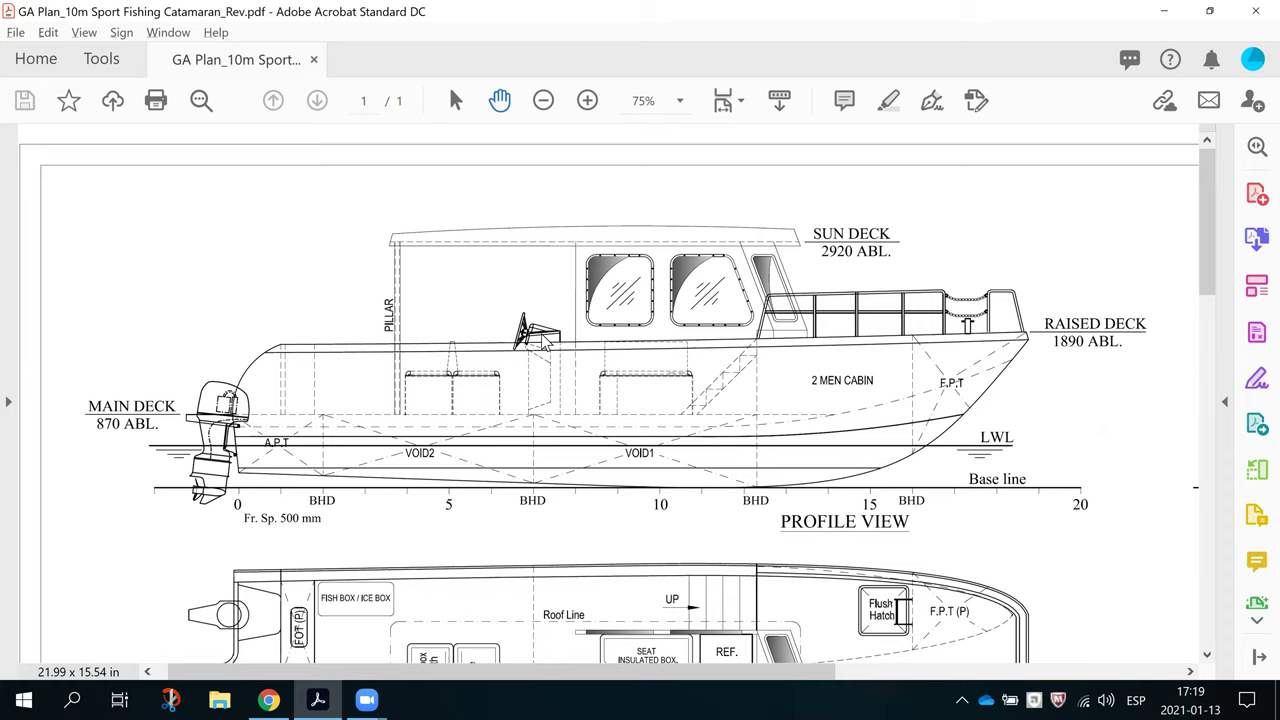
Open the Pinterest reference photo of a boat's center console and deck in Chrome
{"action": "key", "text": "alt+Tab"}
{"action": "left_click", "coordinate": [543, 341]}
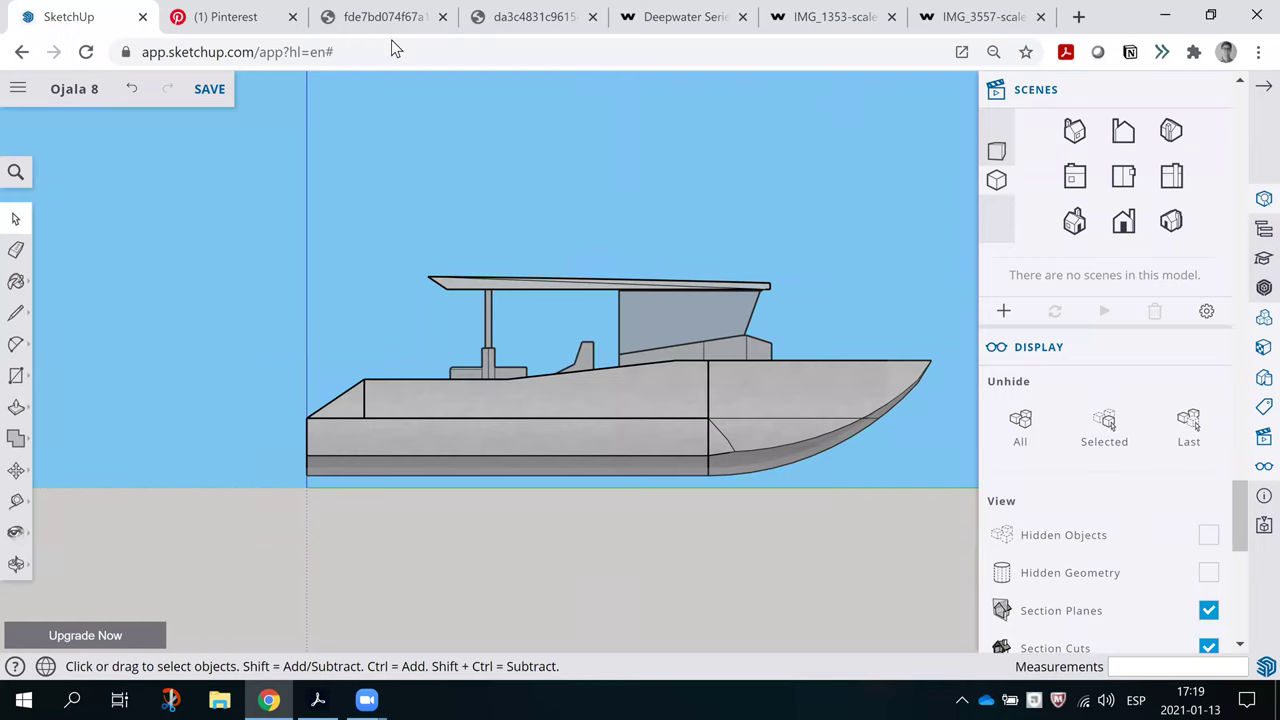
{"action": "left_click", "coordinate": [412, 12]}
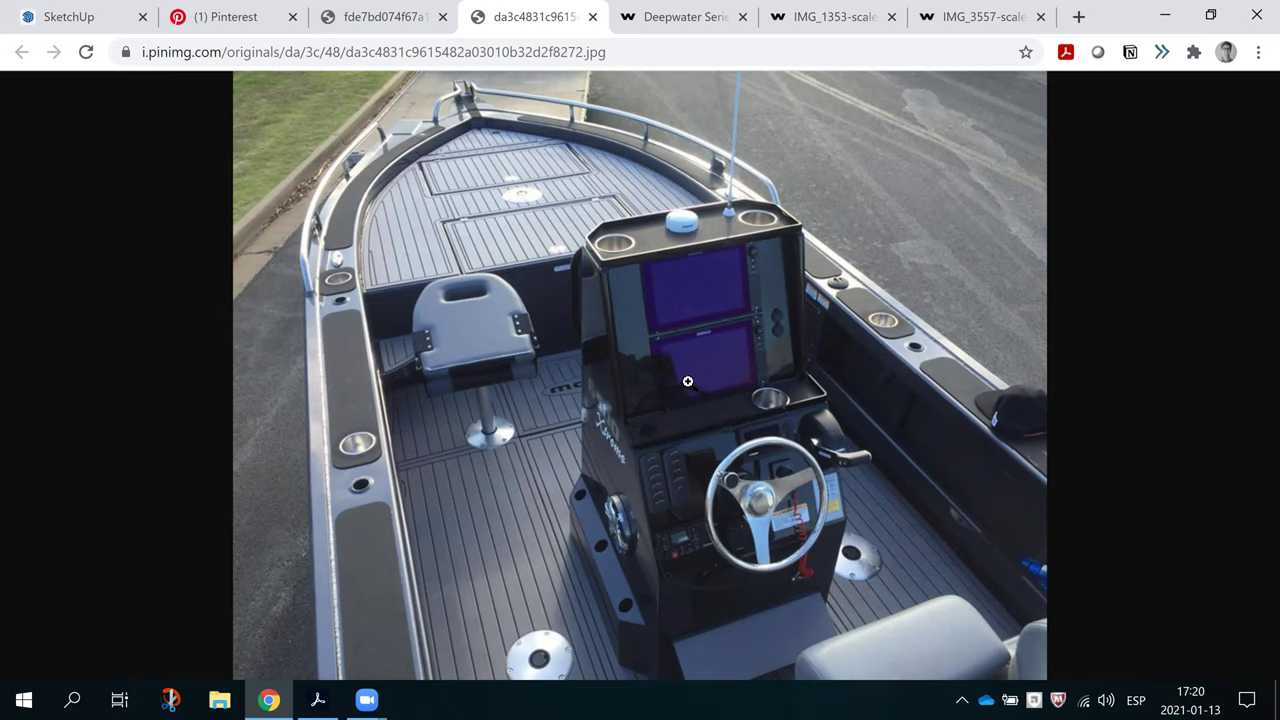
Switch from the Chrome reference photo back to the GA plan PDF's profile view
{"action": "key", "text": "alt+Tab"}
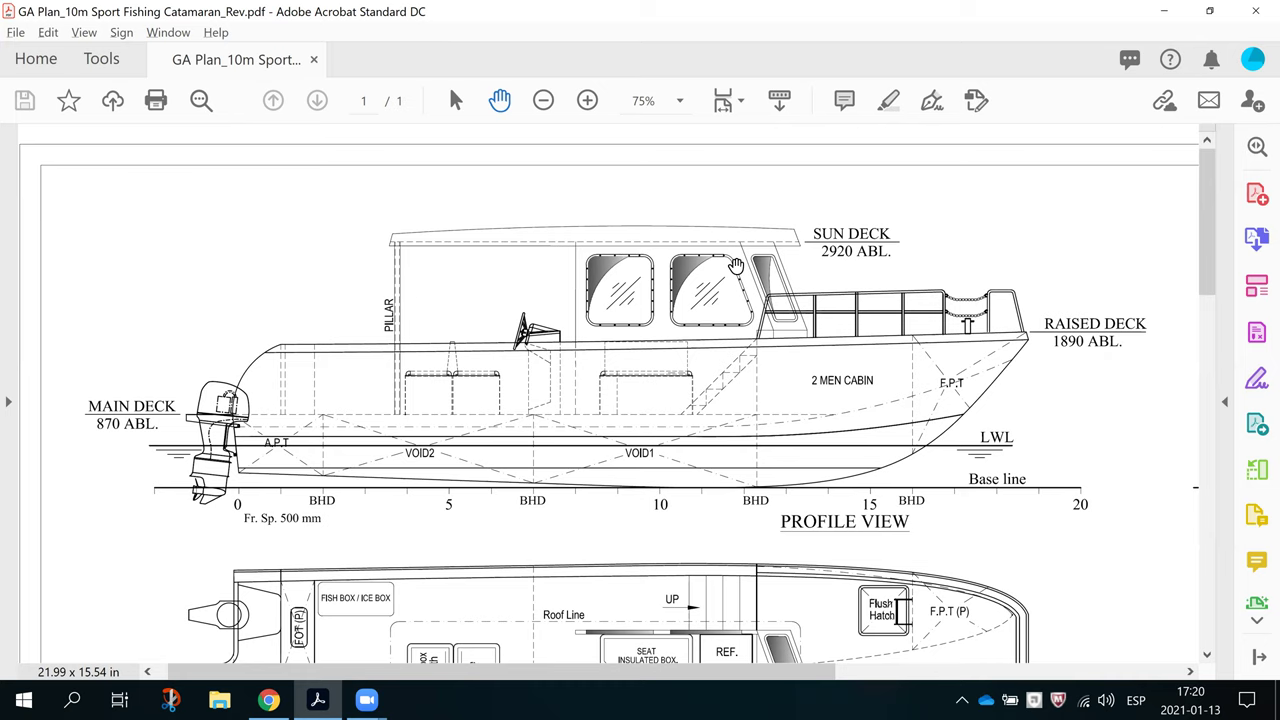
Browse the IMG_1353 and IMG_3557 Wooldridge photos, enlarge the blue boat image, then return to SketchUp
{"action": "key", "text": "alt+Tab"}
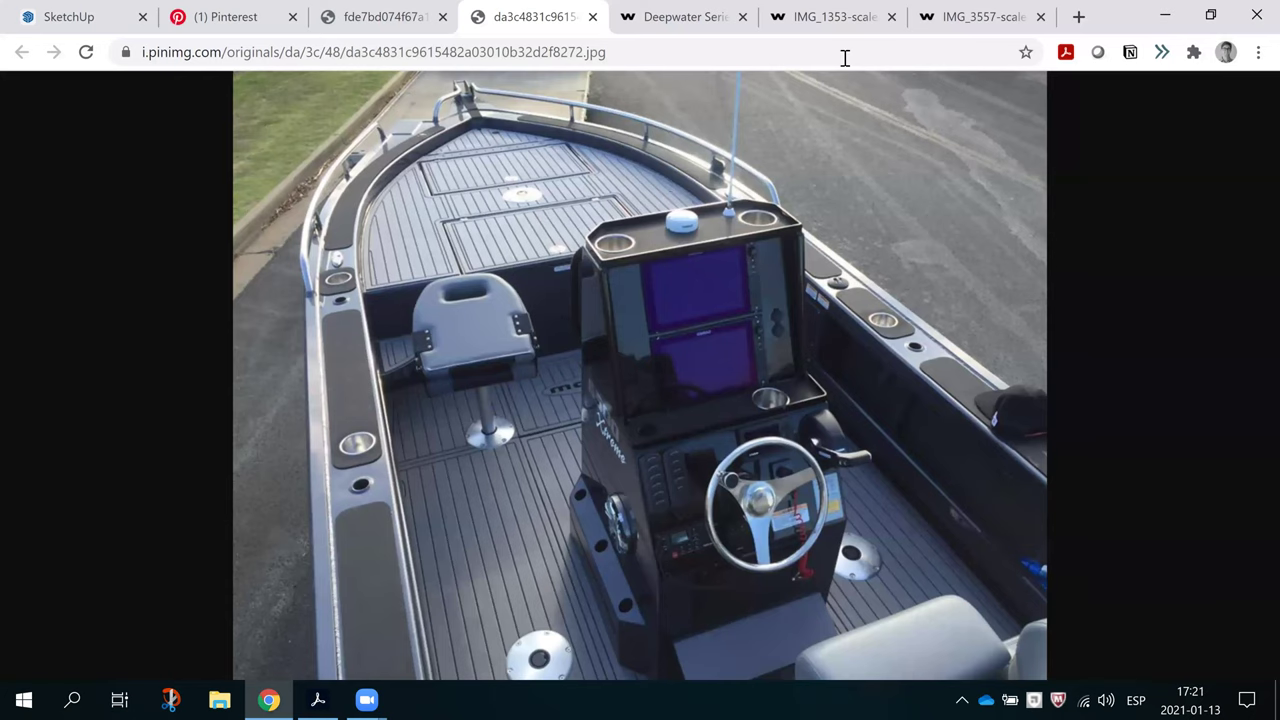
{"action": "left_click", "coordinate": [901, 35]}
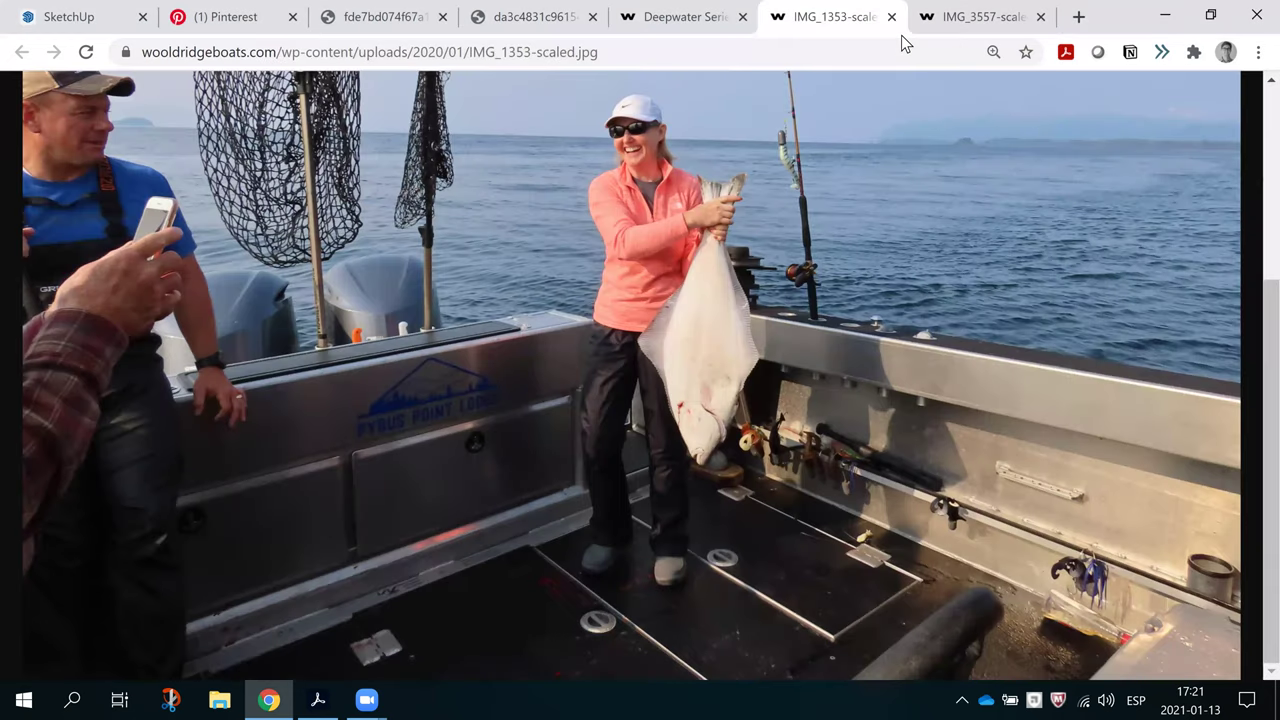
{"action": "key", "text": "ctrl+Tab"}
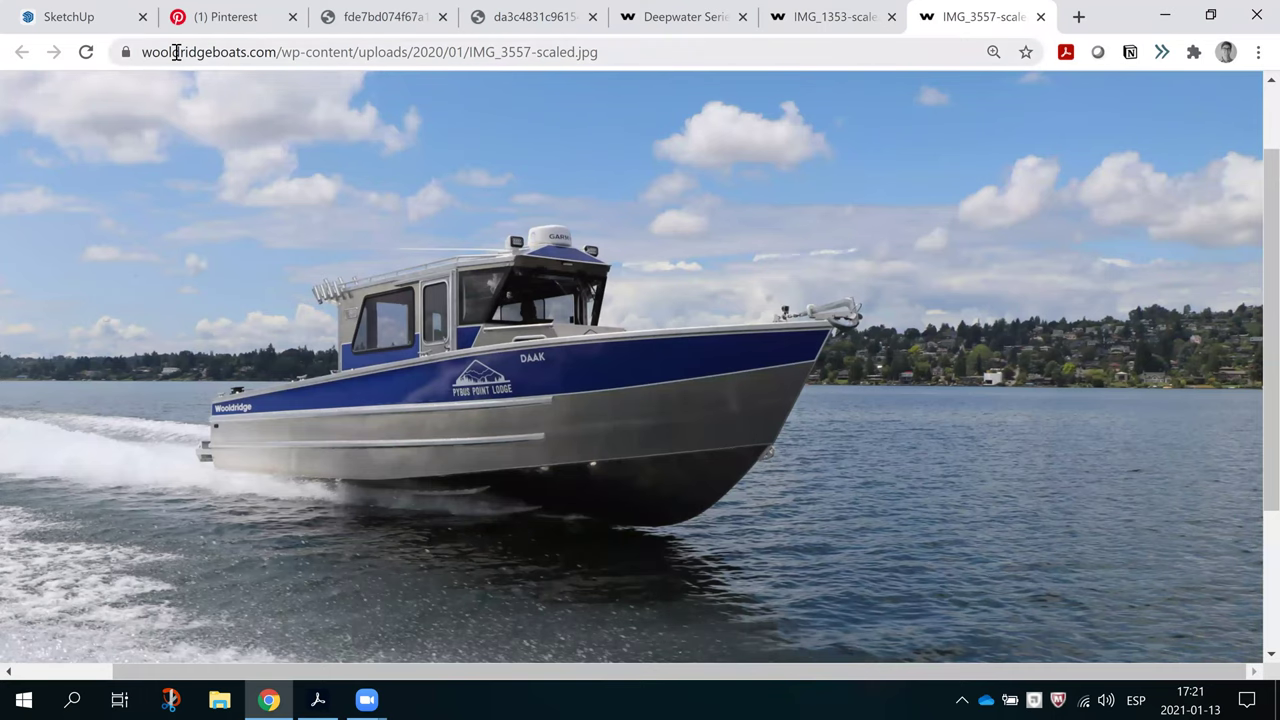
{"action": "double_click", "coordinate": [250, 53]}
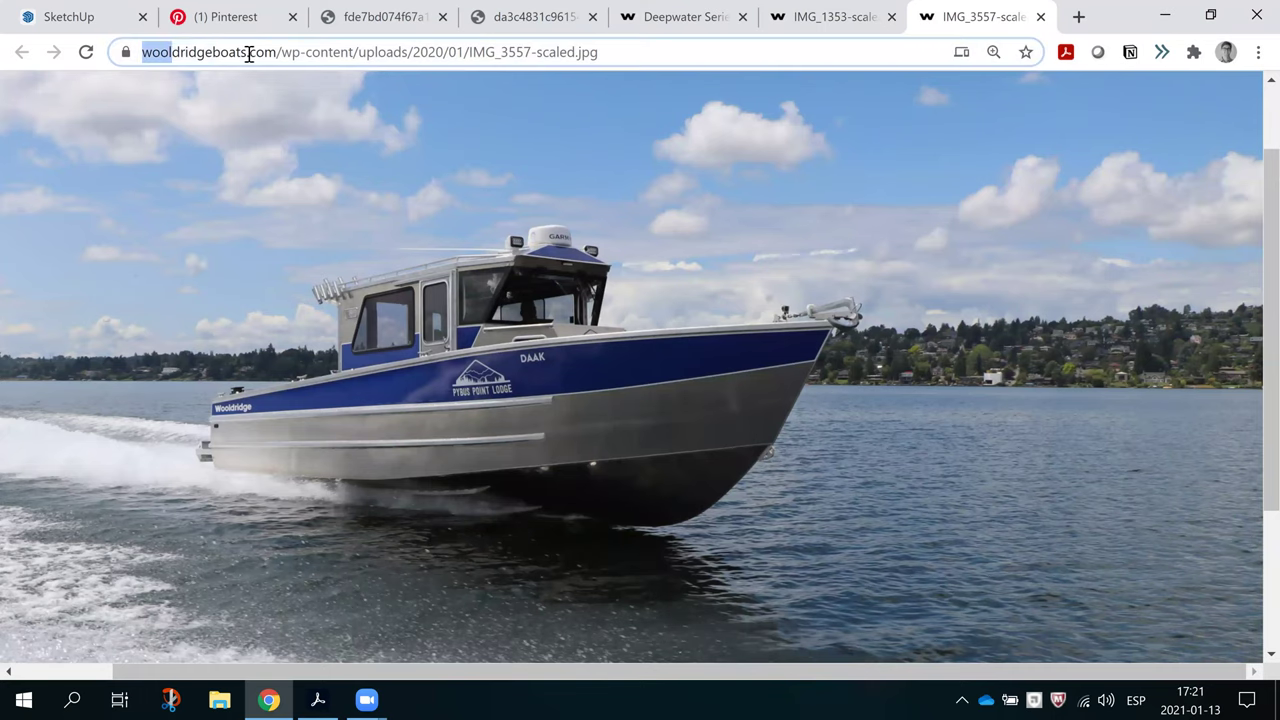
{"action": "left_click", "coordinate": [613, 188]}
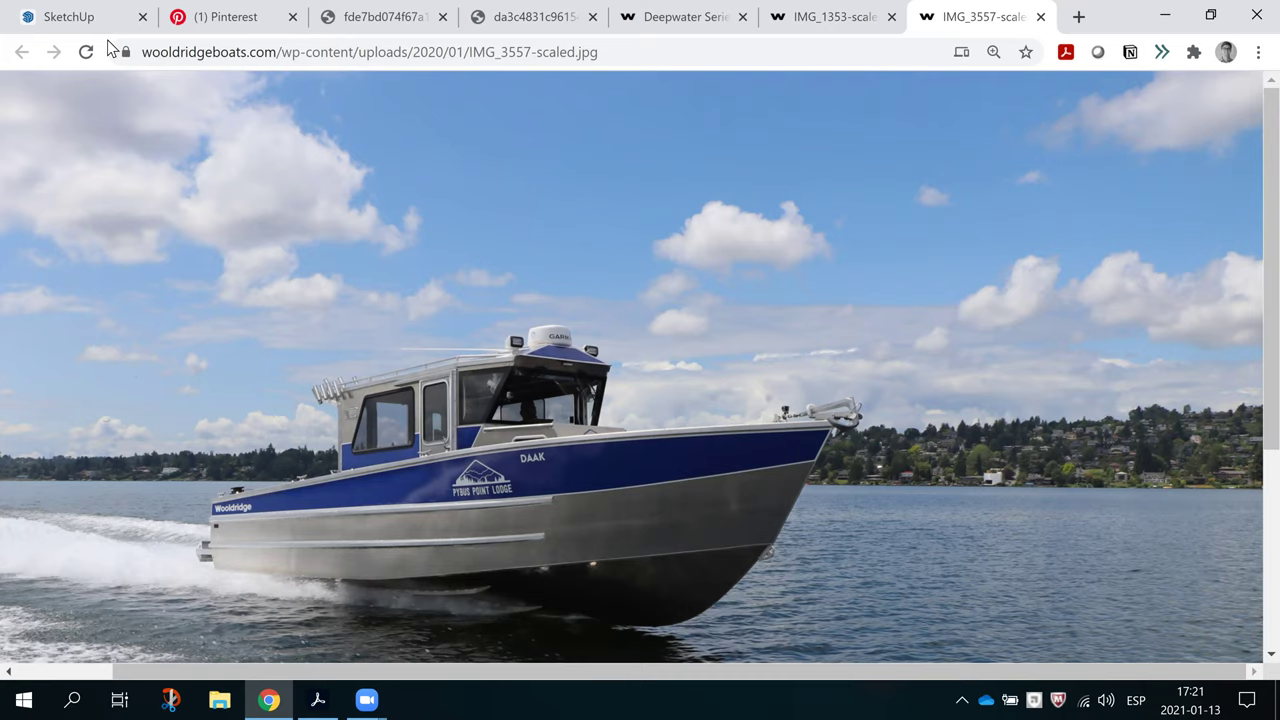
{"action": "left_click", "coordinate": [85, 16]}
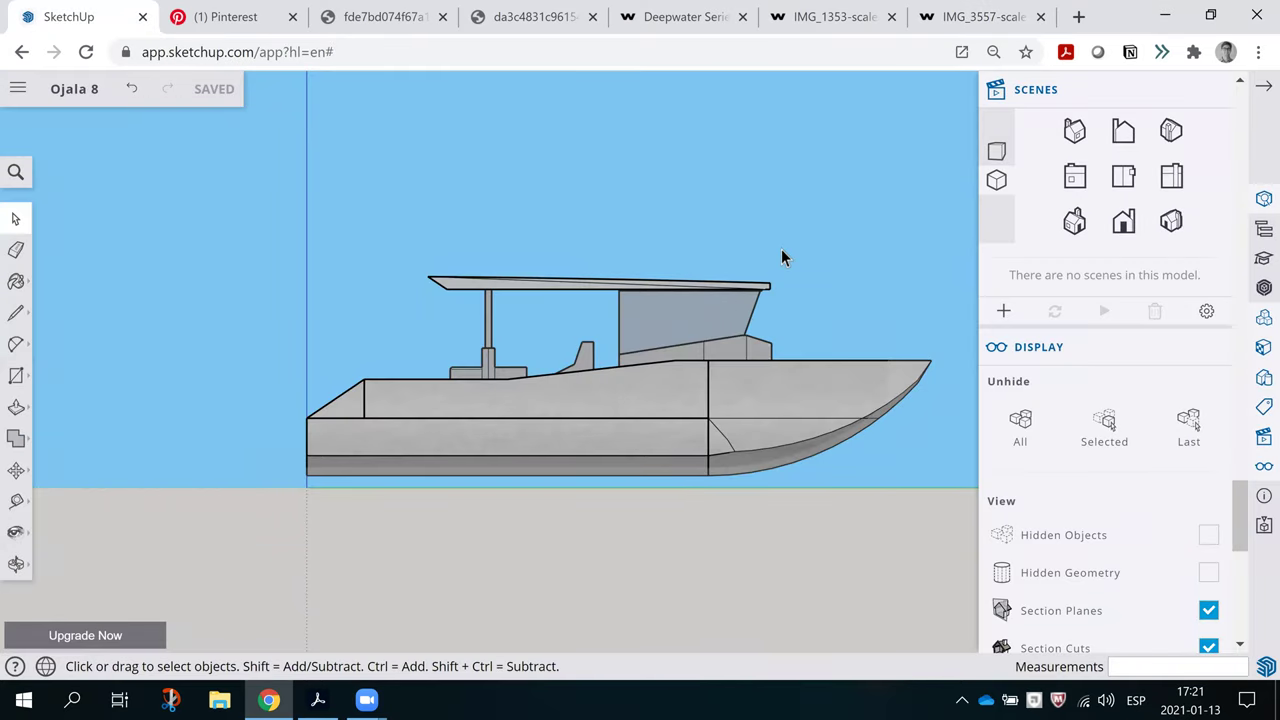
Recheck the IMG_1353 and IMG_3557 photos against the SketchUp model, then bring up the GA plan PDF
{"action": "left_click", "coordinate": [835, 16]}
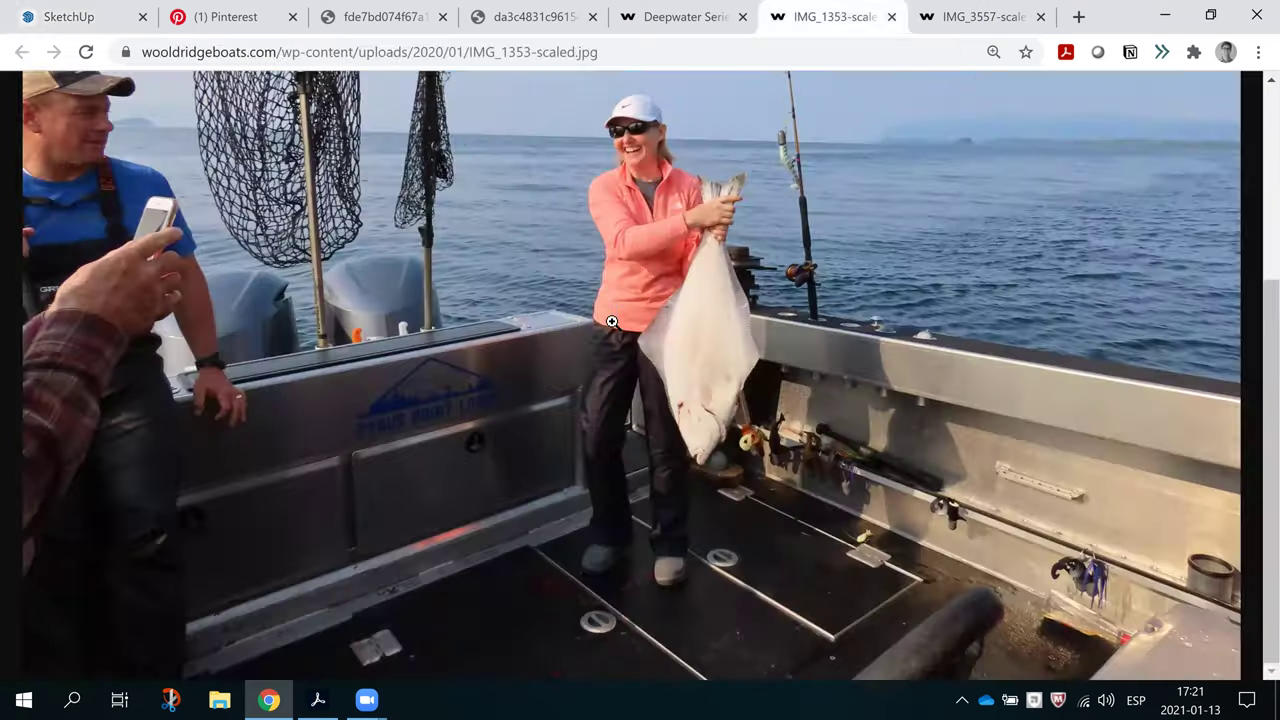
{"action": "left_click", "coordinate": [945, 18]}
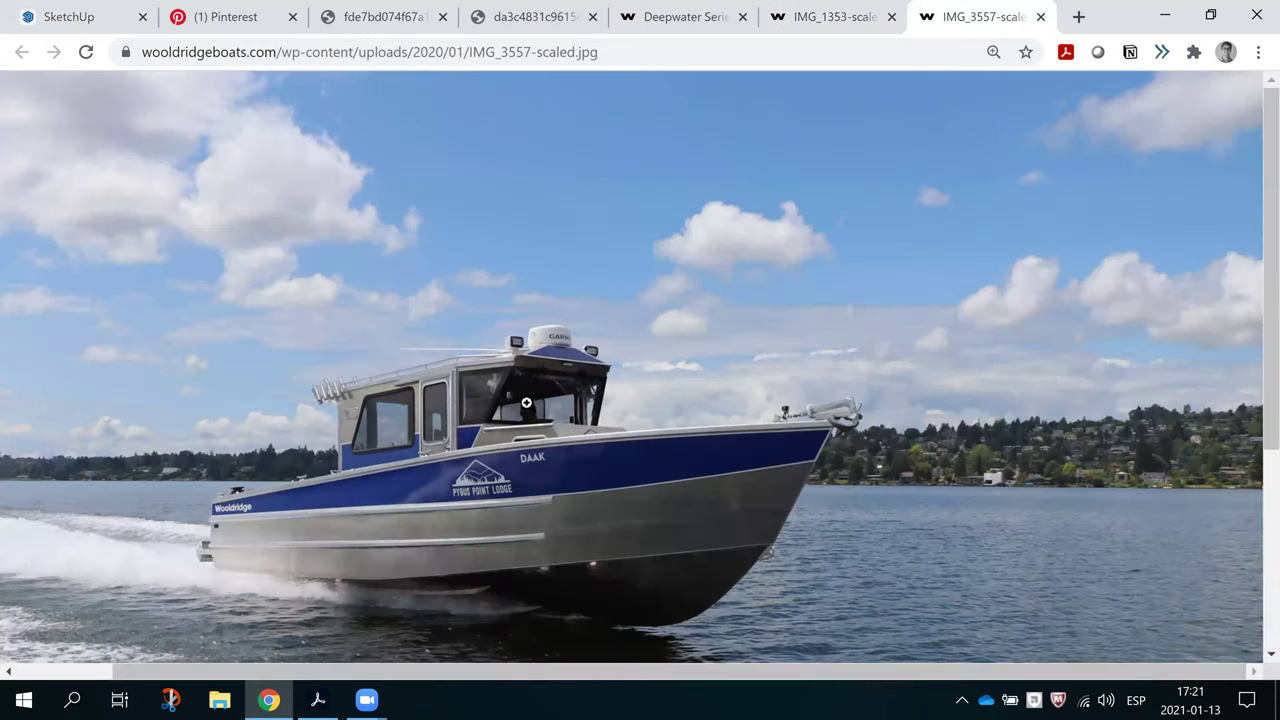
{"action": "left_click", "coordinate": [57, 18]}
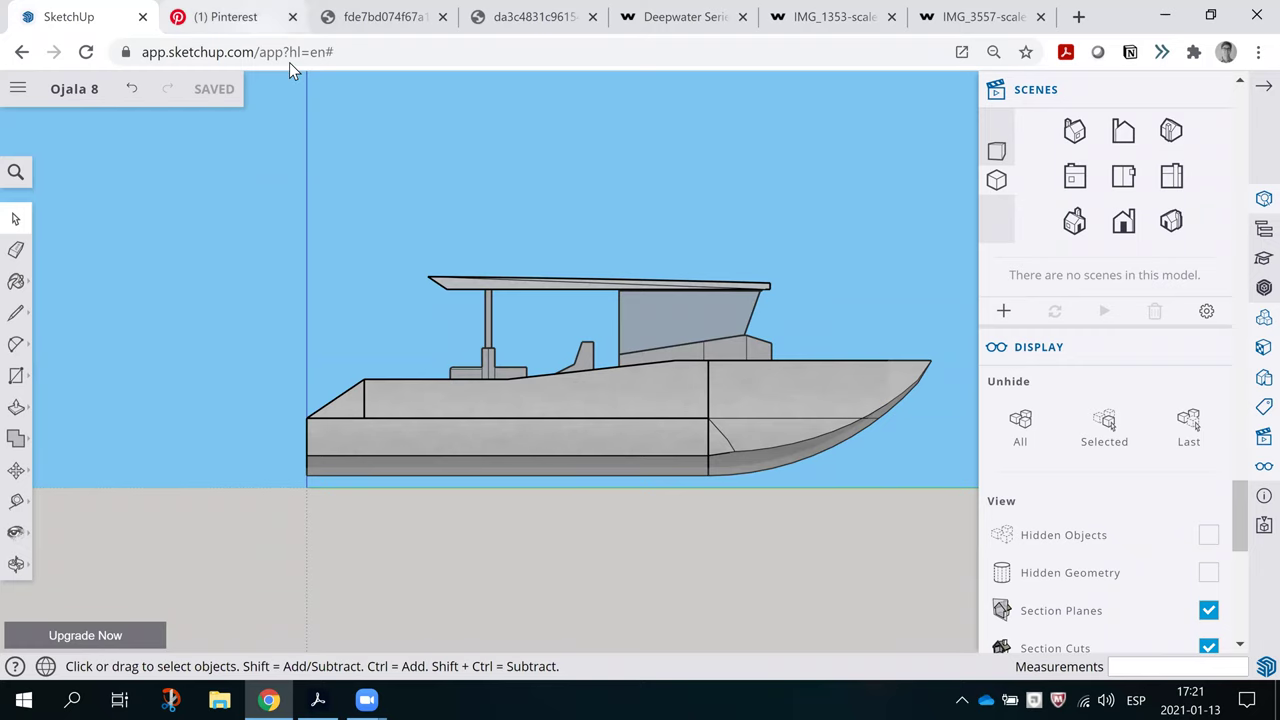
{"action": "key", "text": "alt+Tab"}
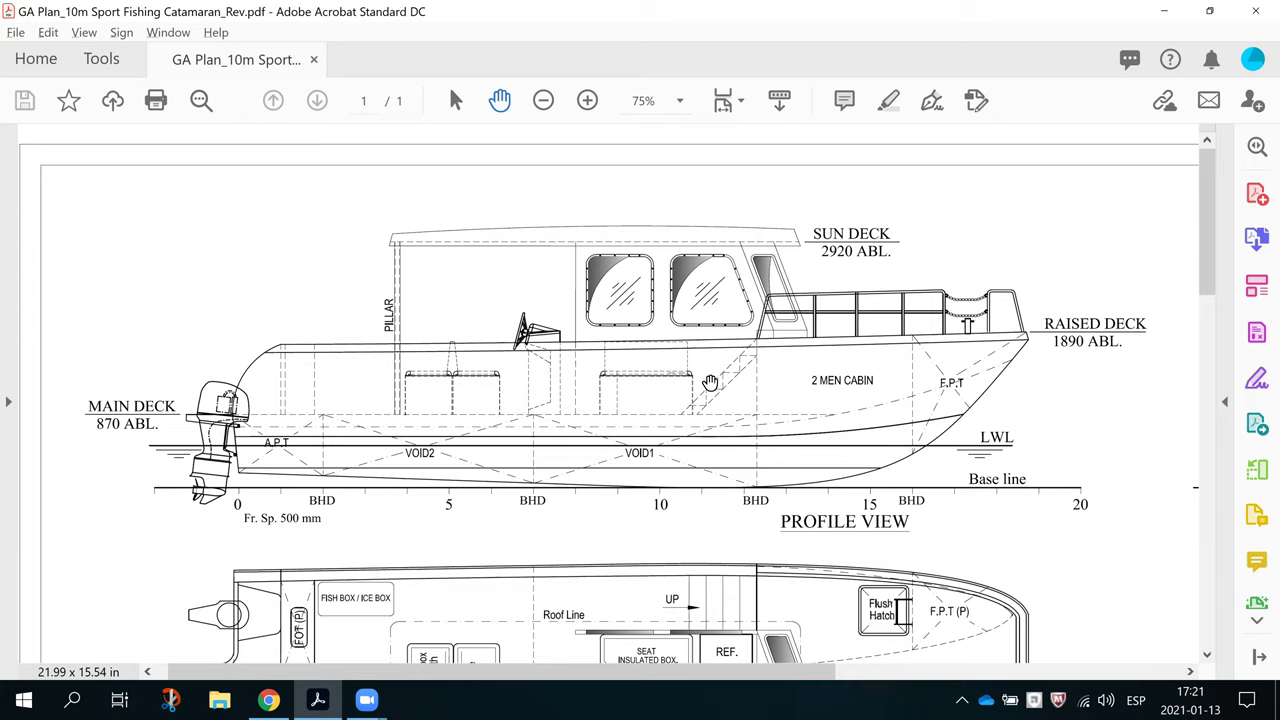
In SketchUp, show the Top view and hide the roof to reveal the interior seats
{"action": "key", "text": "alt+Tab"}
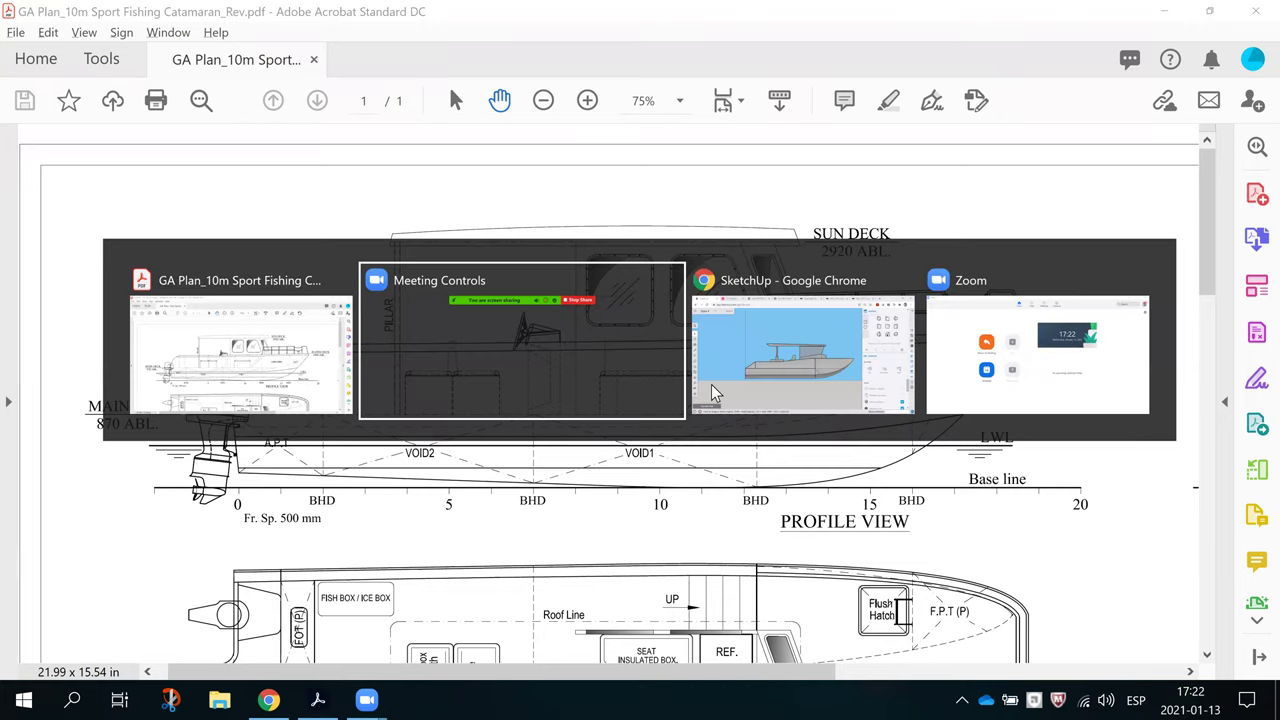
{"action": "left_click", "coordinate": [711, 384]}
{"action": "left_click", "coordinate": [1121, 180]}
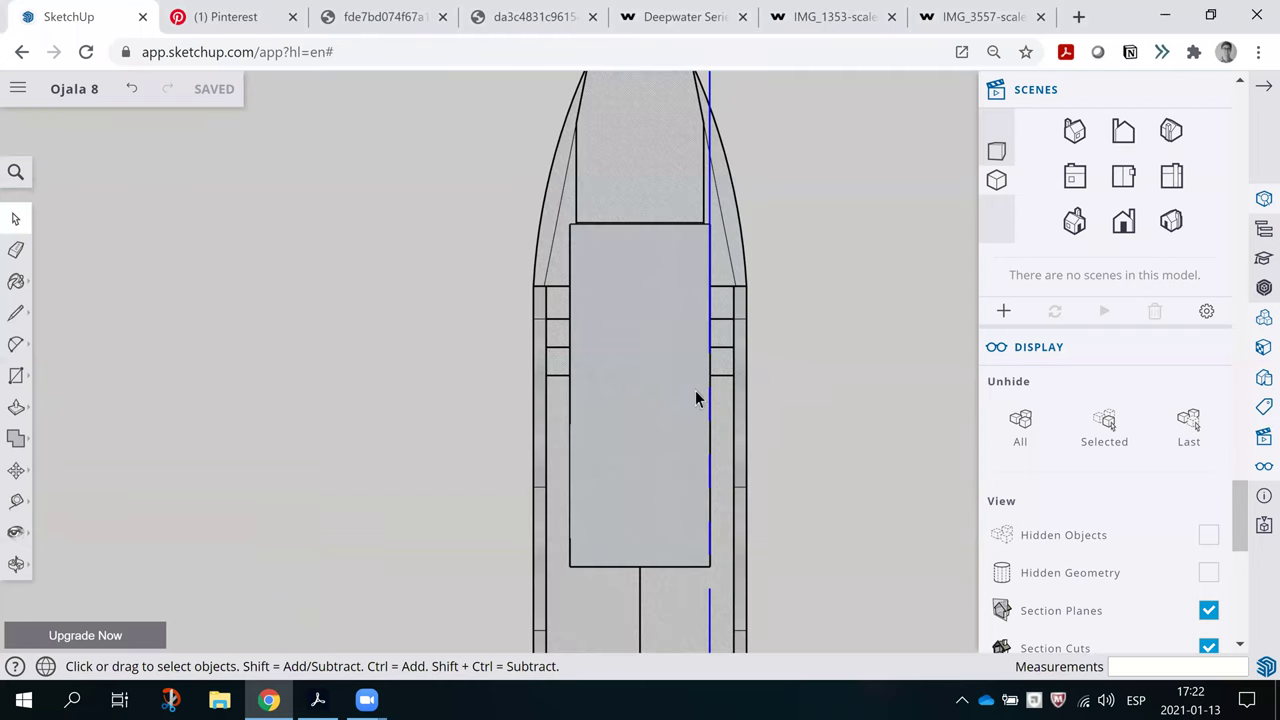
{"action": "left_click", "coordinate": [997, 152]}
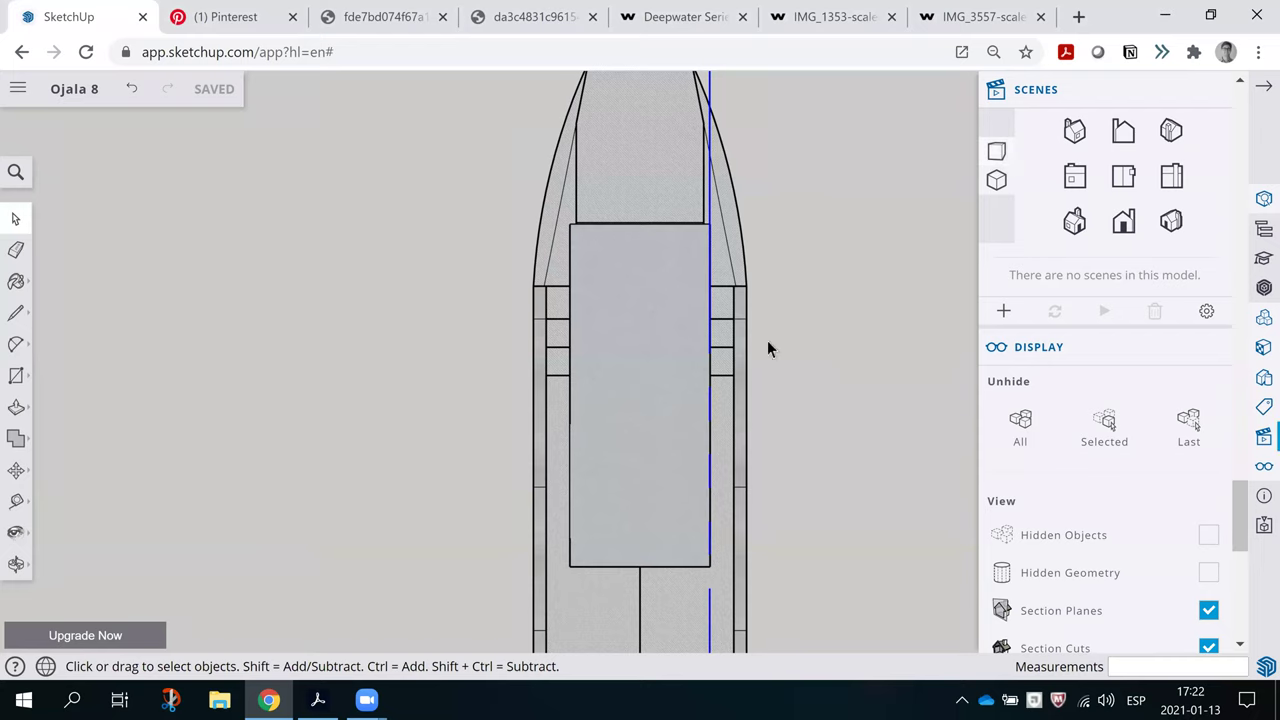
{"action": "left_click", "coordinate": [997, 180]}
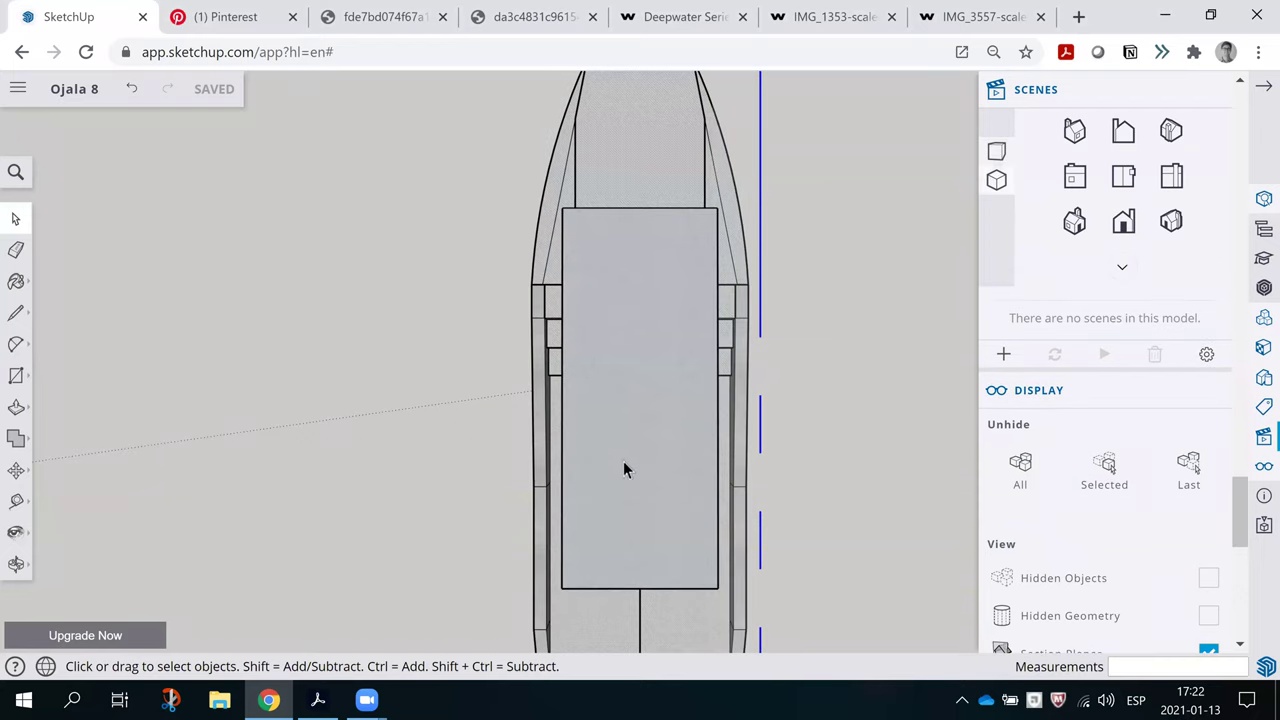
{"action": "right_click", "coordinate": [659, 356]}
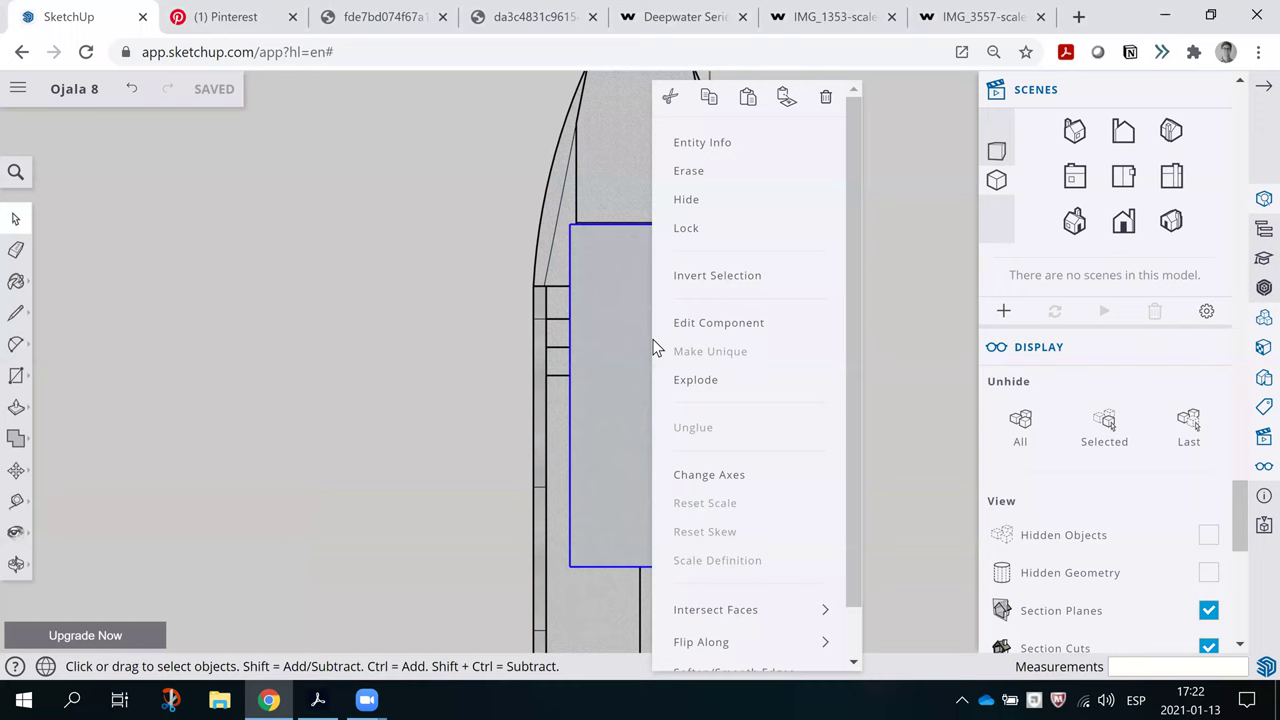
{"action": "left_click", "coordinate": [715, 217]}
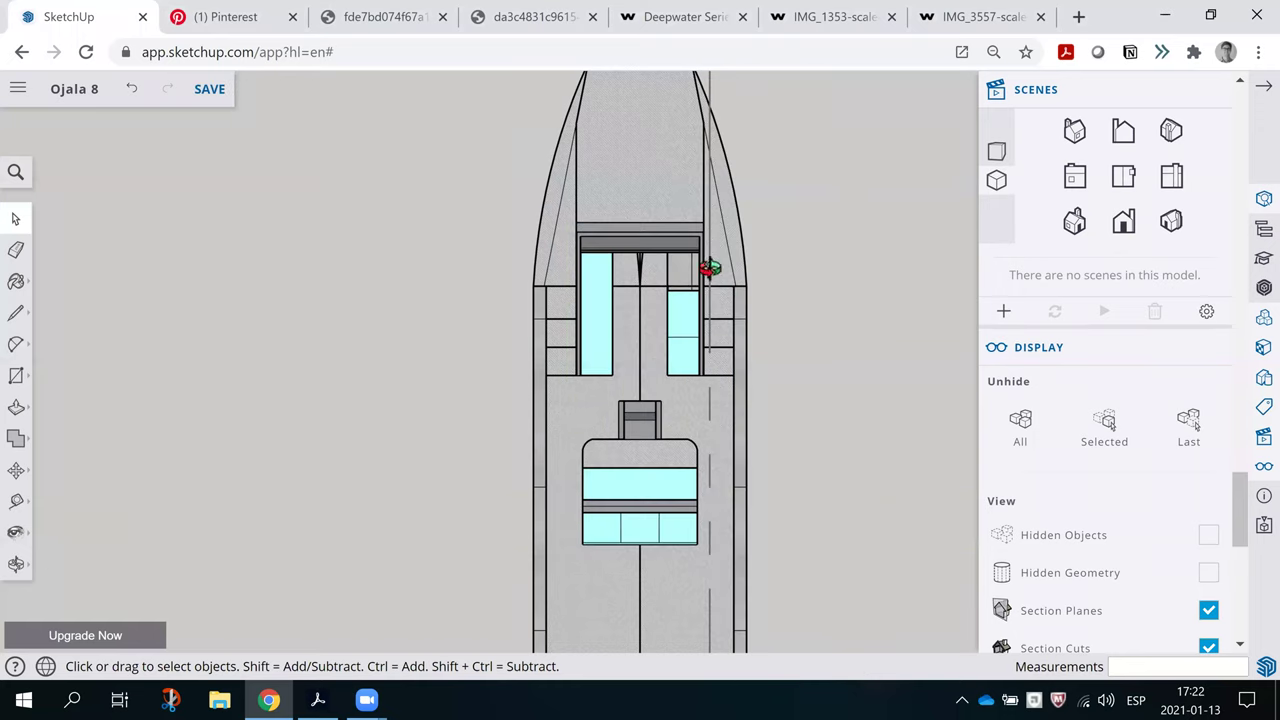
Orbit toward the bow, return to a zoomed-out Top view, then switch to the GA plan PDF
{"action": "key", "text": "o"}
{"action": "left_click_drag", "start_coordinate": [712, 308], "coordinate": [719, 390]}
{"action": "key", "text": "space"}
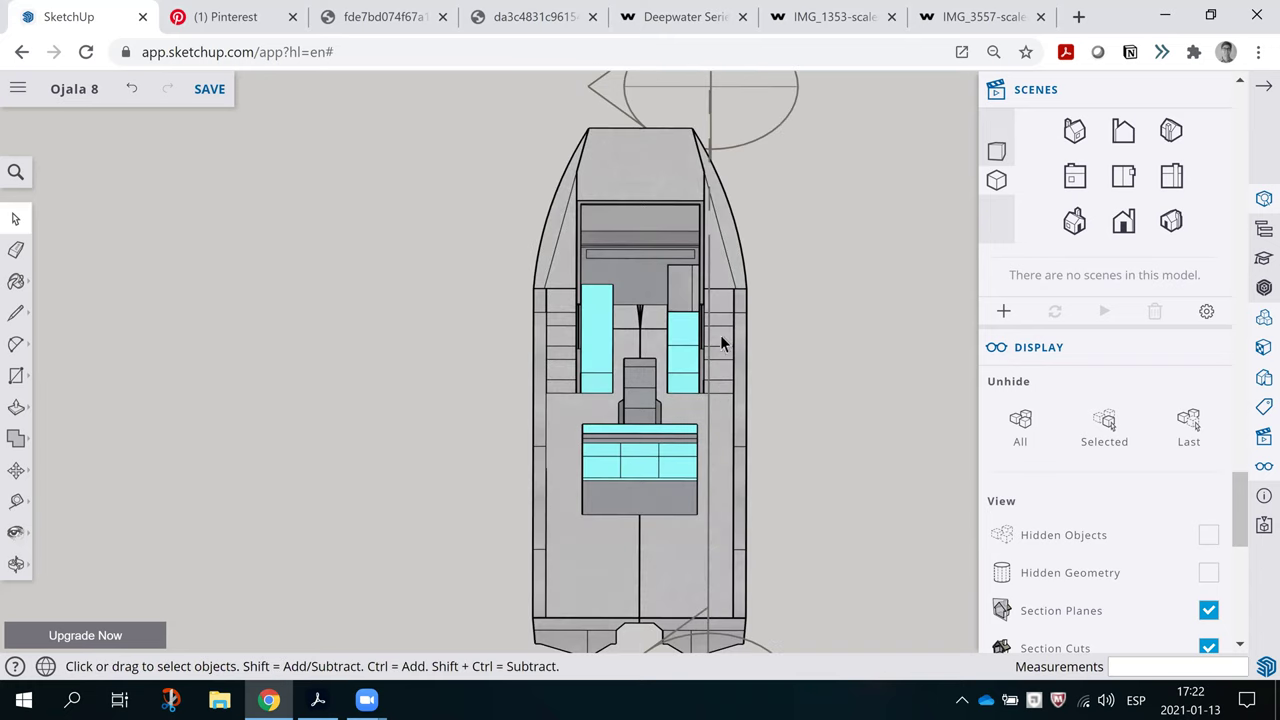
{"action": "left_click", "coordinate": [1122, 178]}
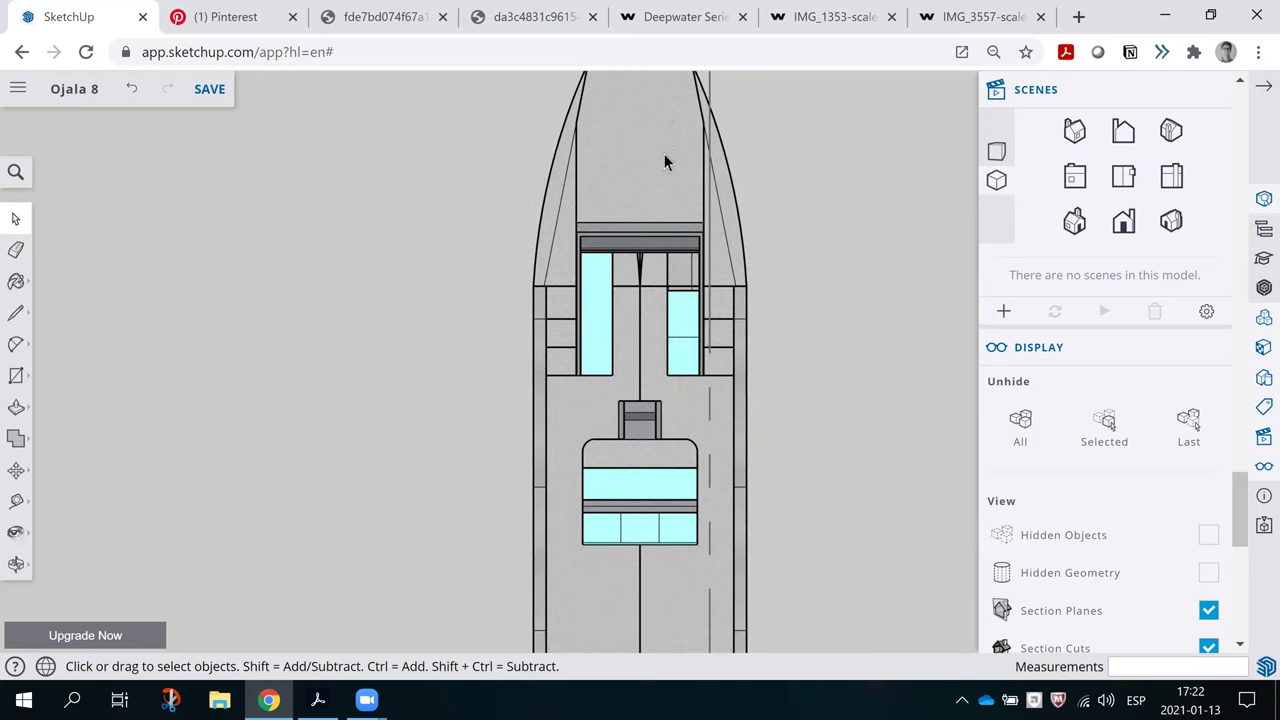
{"action": "scroll", "coordinate": [667, 166], "scroll_direction": "down", "scroll_amount": 2}
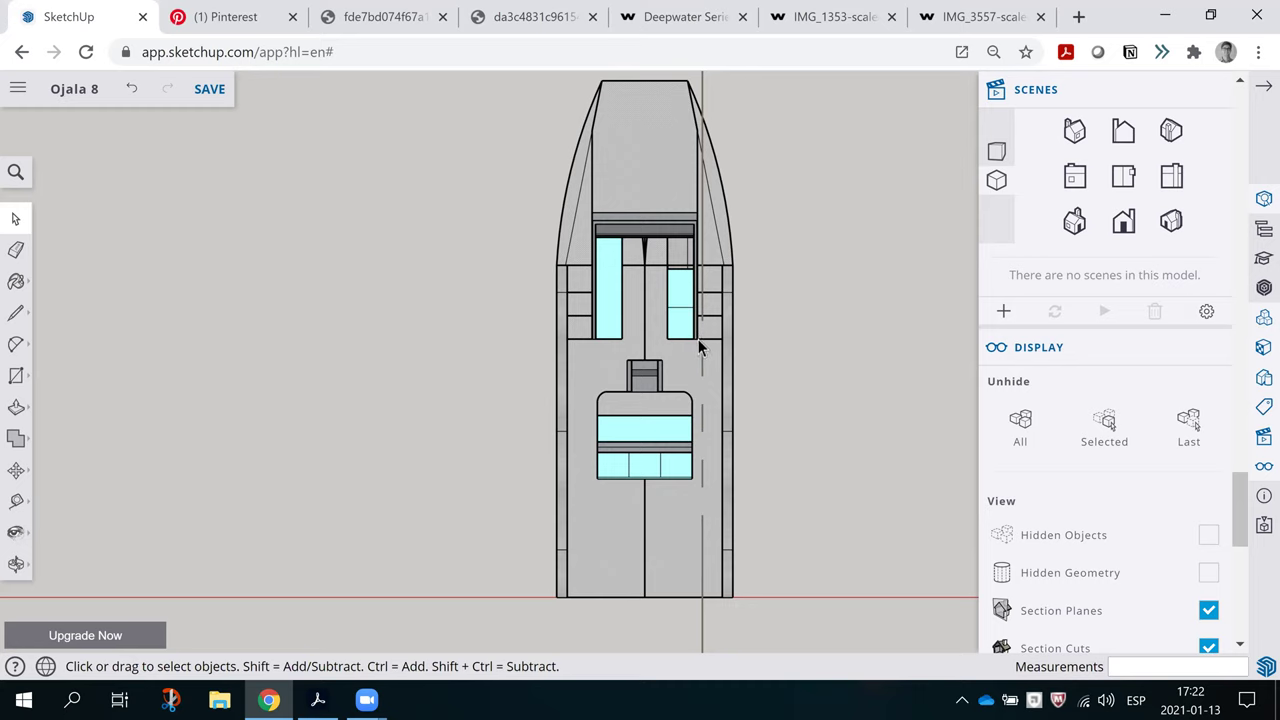
{"action": "key", "text": "alt+Tab"}
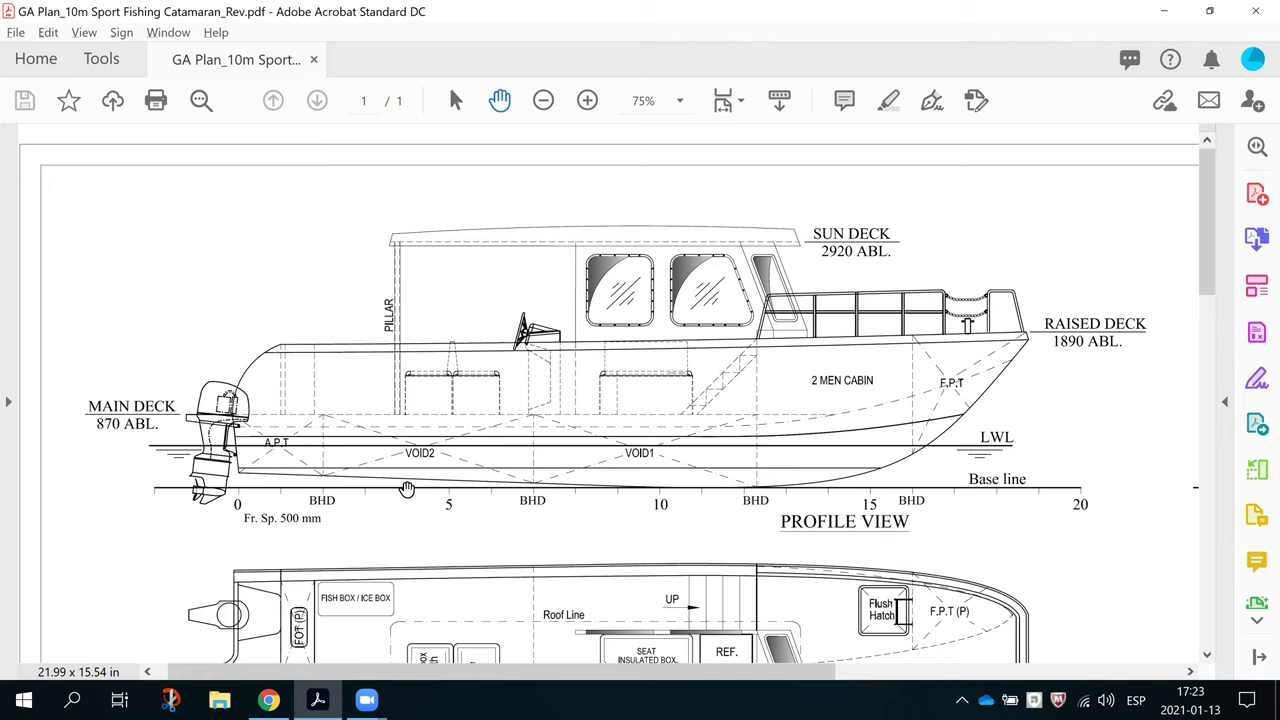
Scroll the GA plan down to the Main Deck Plan with its seats, galley and fish boxes
{"action": "scroll", "coordinate": [945, 418], "scroll_direction": "right", "scroll_amount": 2}
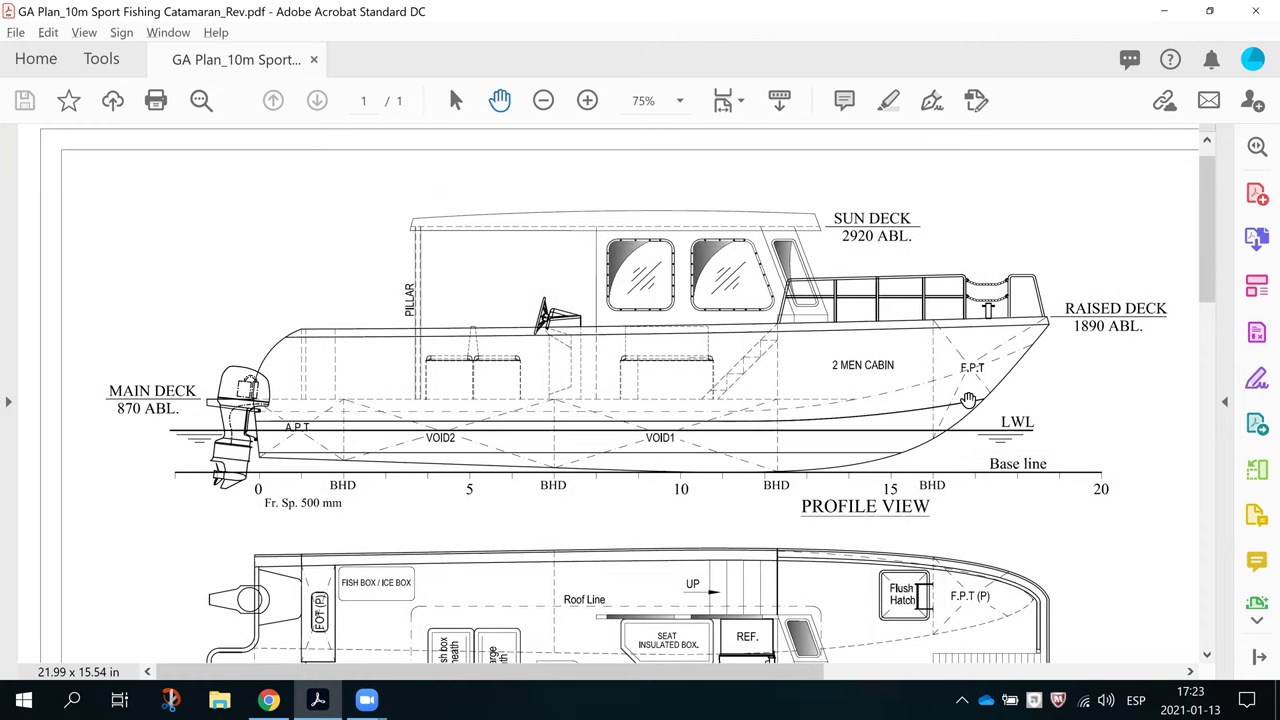
{"action": "scroll", "coordinate": [904, 420], "scroll_direction": "left", "scroll_amount": 2}
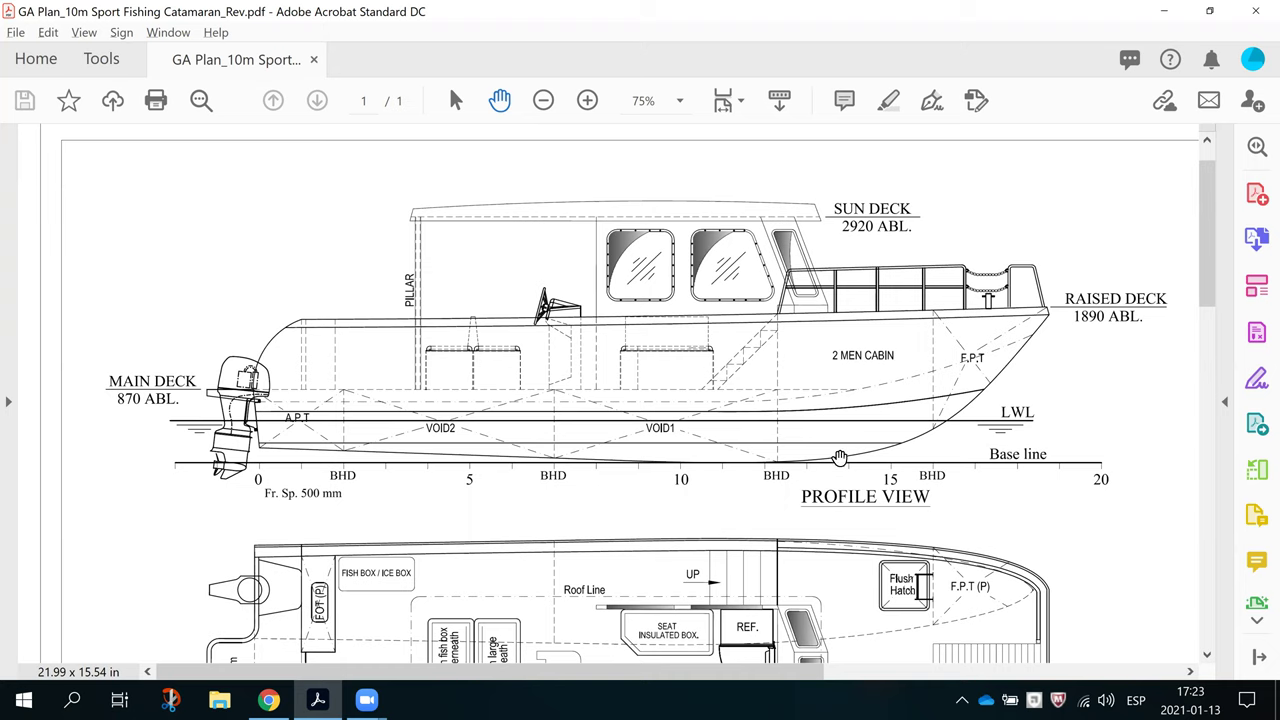
{"action": "scroll", "coordinate": [802, 495], "scroll_direction": "down", "scroll_amount": 5}
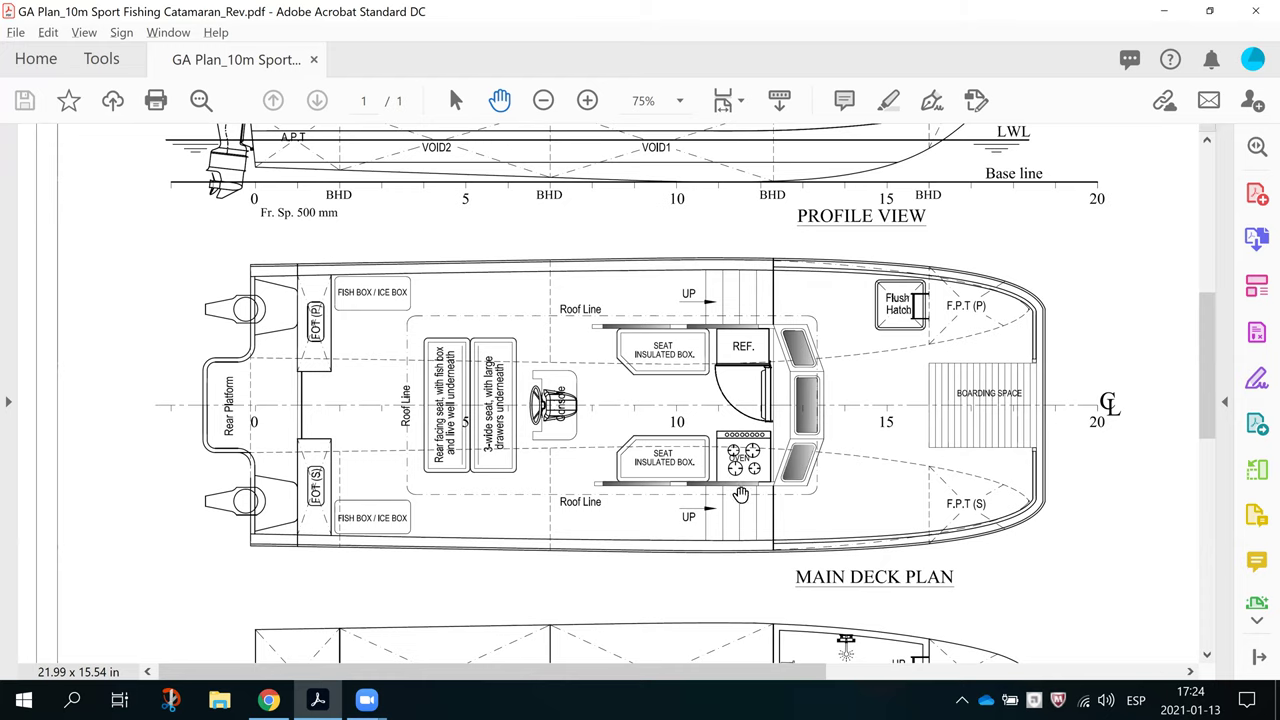
Back in SketchUp, orbit the boat from the top view into a side perspective
{"action": "key", "text": "alt+Tab"}
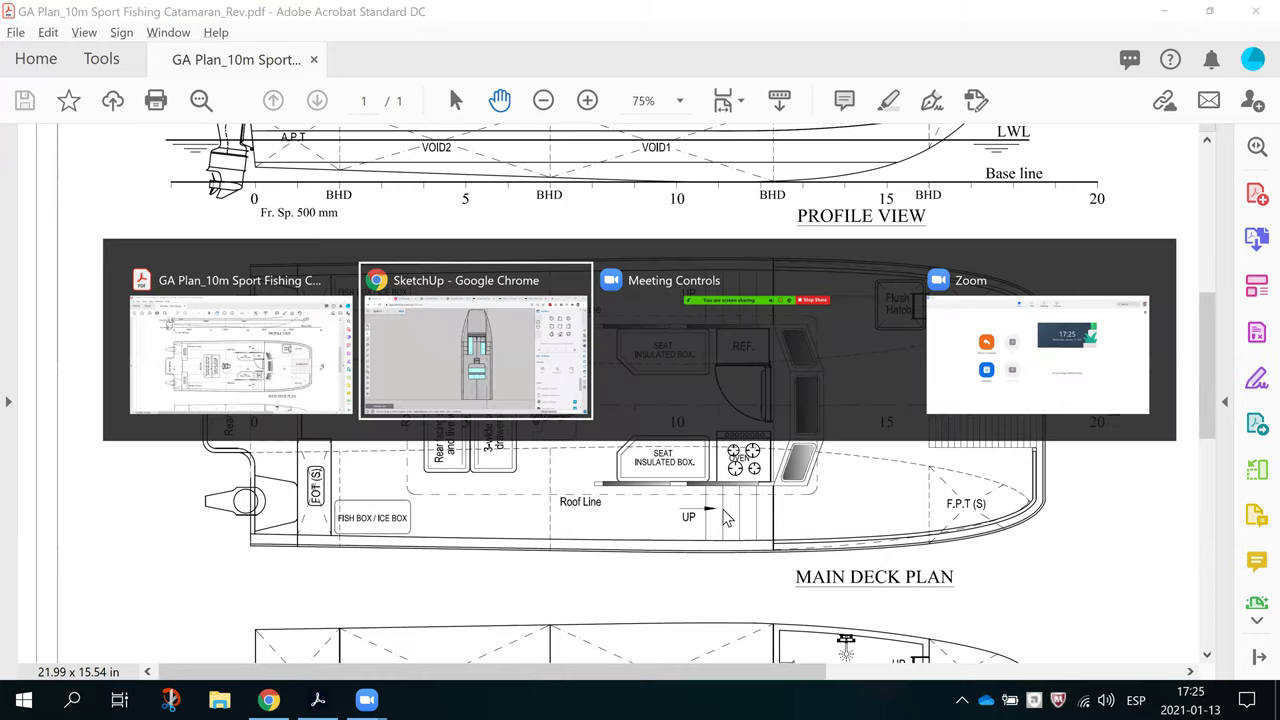
{"action": "key", "text": "o"}
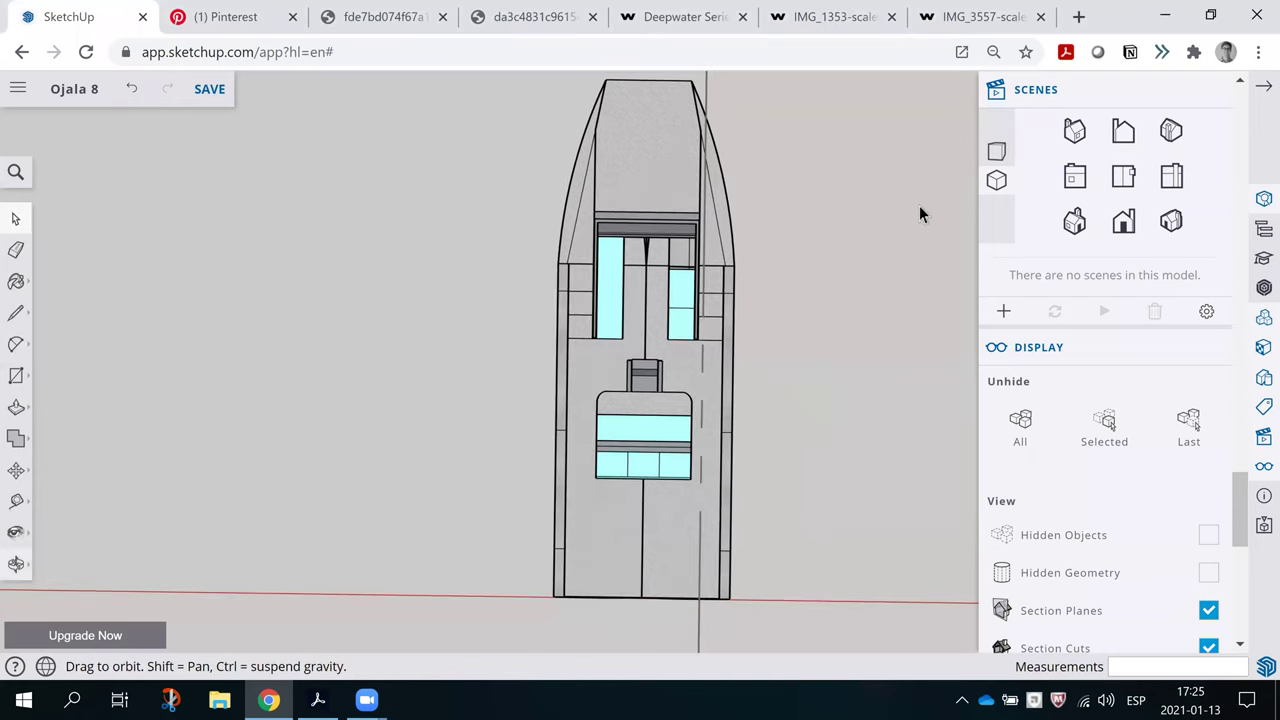
{"action": "middle_click_drag", "start_coordinate": [919, 205], "coordinate": [760, 440]}
{"action": "scroll", "coordinate": [749, 451], "scroll_direction": "up", "scroll_amount": 2}
{"action": "middle_click_drag", "start_coordinate": [434, 314], "coordinate": [789, 405]}
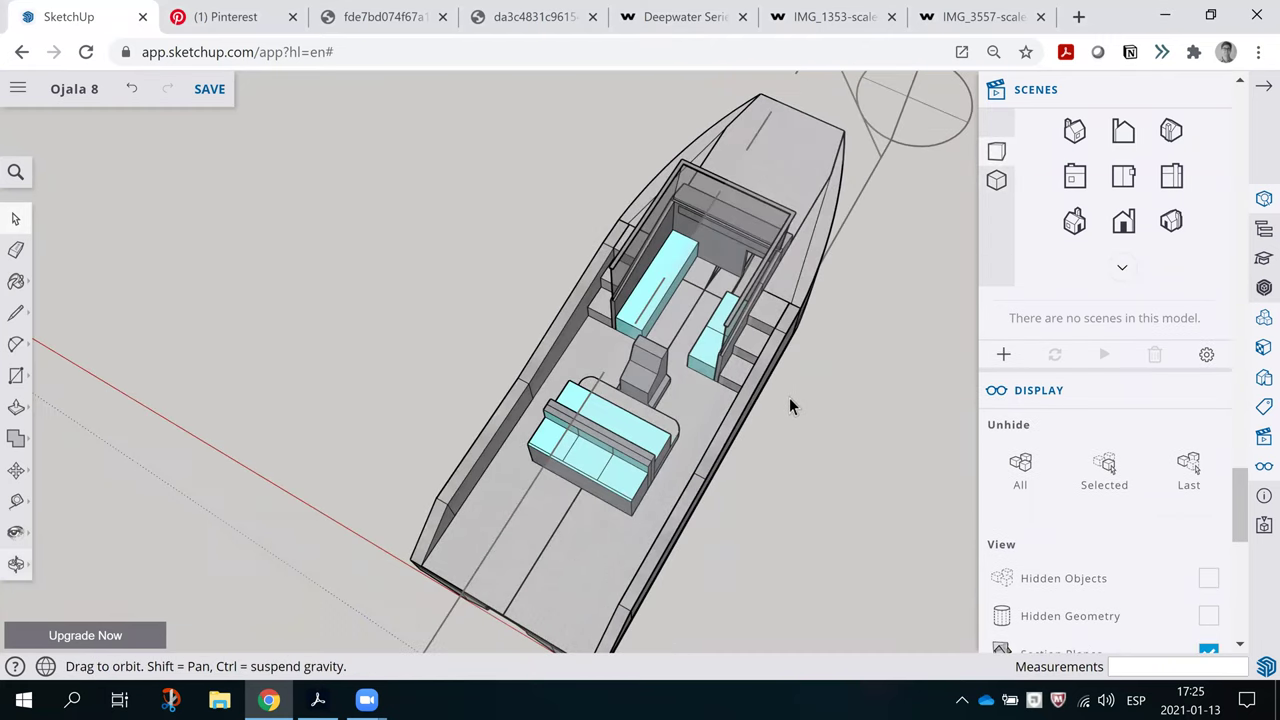
{"action": "left_click_drag", "start_coordinate": [789, 405], "coordinate": [771, 409]}
{"action": "key", "text": "space"}
{"action": "scroll", "coordinate": [869, 273], "scroll_direction": "up", "scroll_amount": 3}
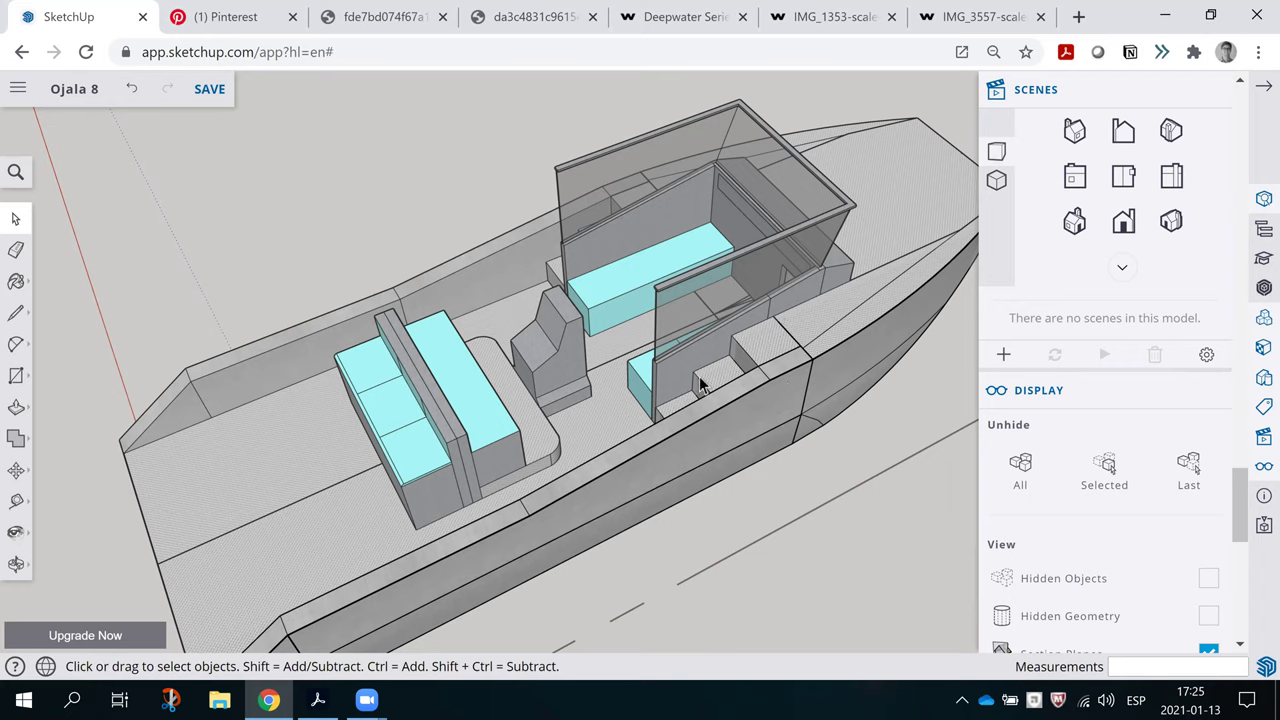
Orbit and zoom around the cabin and seats to a low side view, then select the hull group
{"action": "scroll", "coordinate": [700, 390], "scroll_direction": "down", "scroll_amount": 5}
{"action": "middle_click_drag", "start_coordinate": [805, 476], "coordinate": [713, 502]}
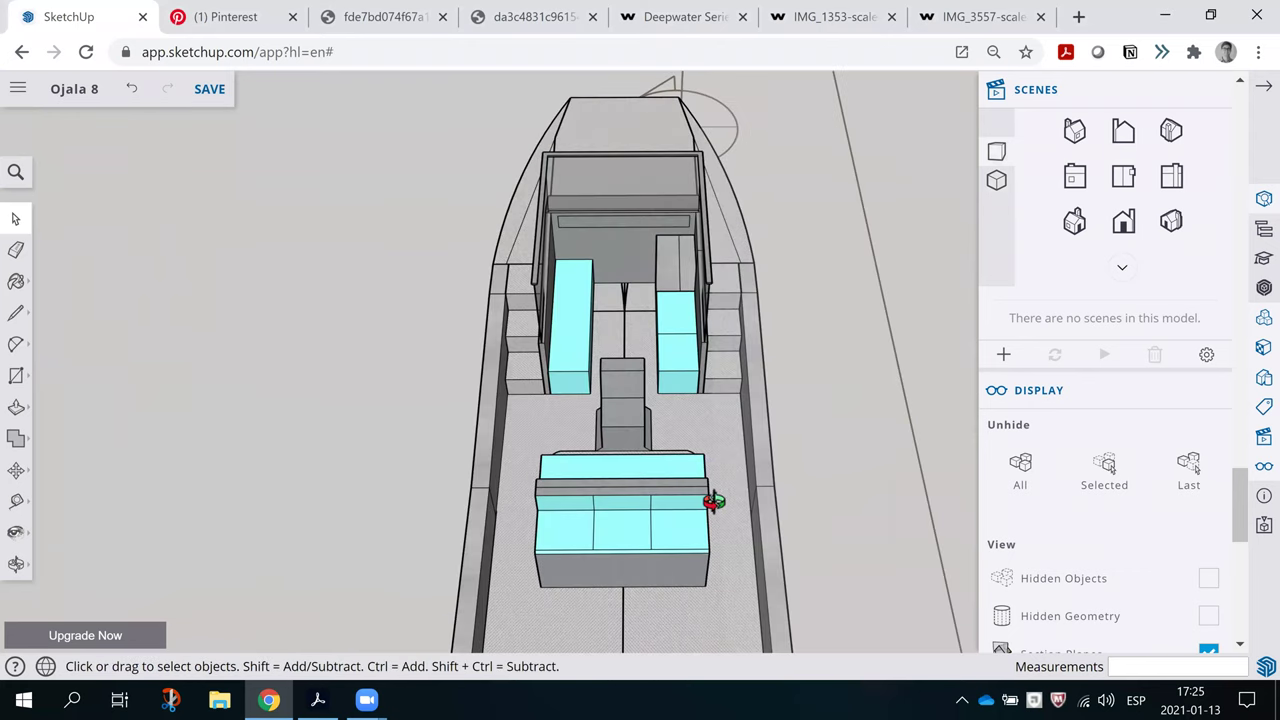
{"action": "middle_click_drag", "start_coordinate": [574, 314], "coordinate": [590, 270]}
{"action": "scroll", "coordinate": [590, 270], "scroll_direction": "up", "scroll_amount": 5}
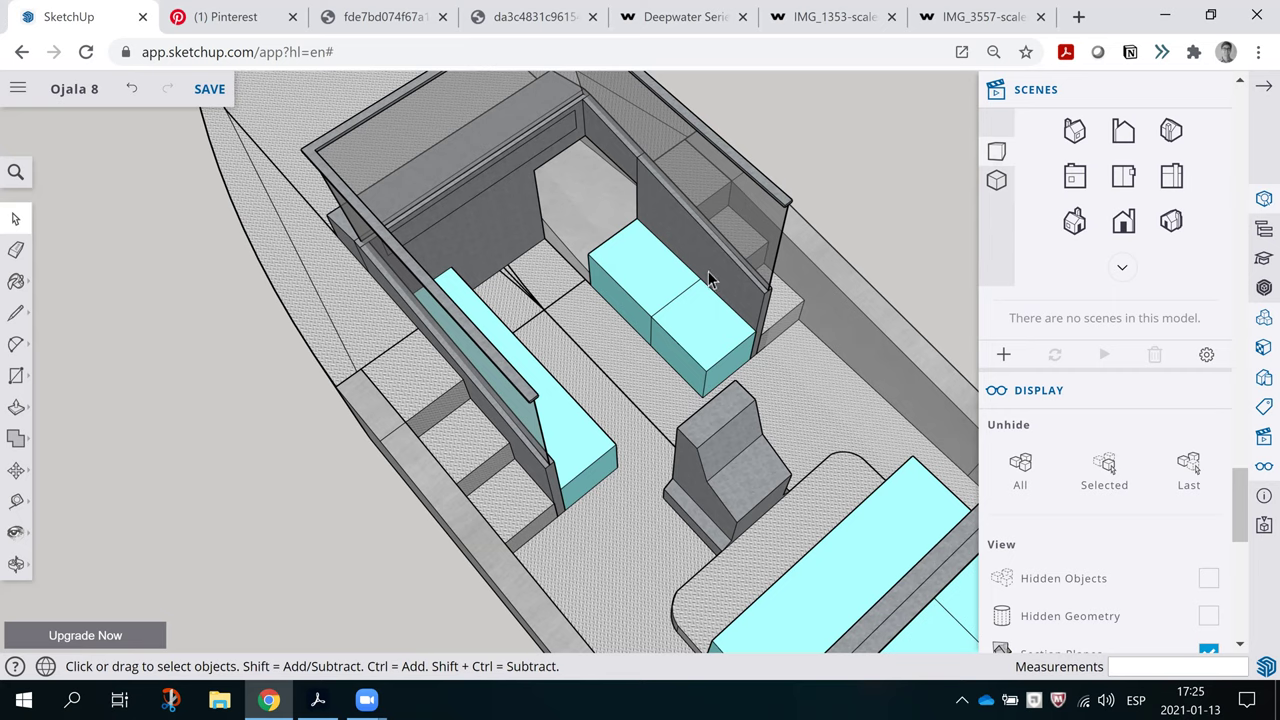
{"action": "middle_click_drag", "start_coordinate": [656, 279], "coordinate": [775, 310]}
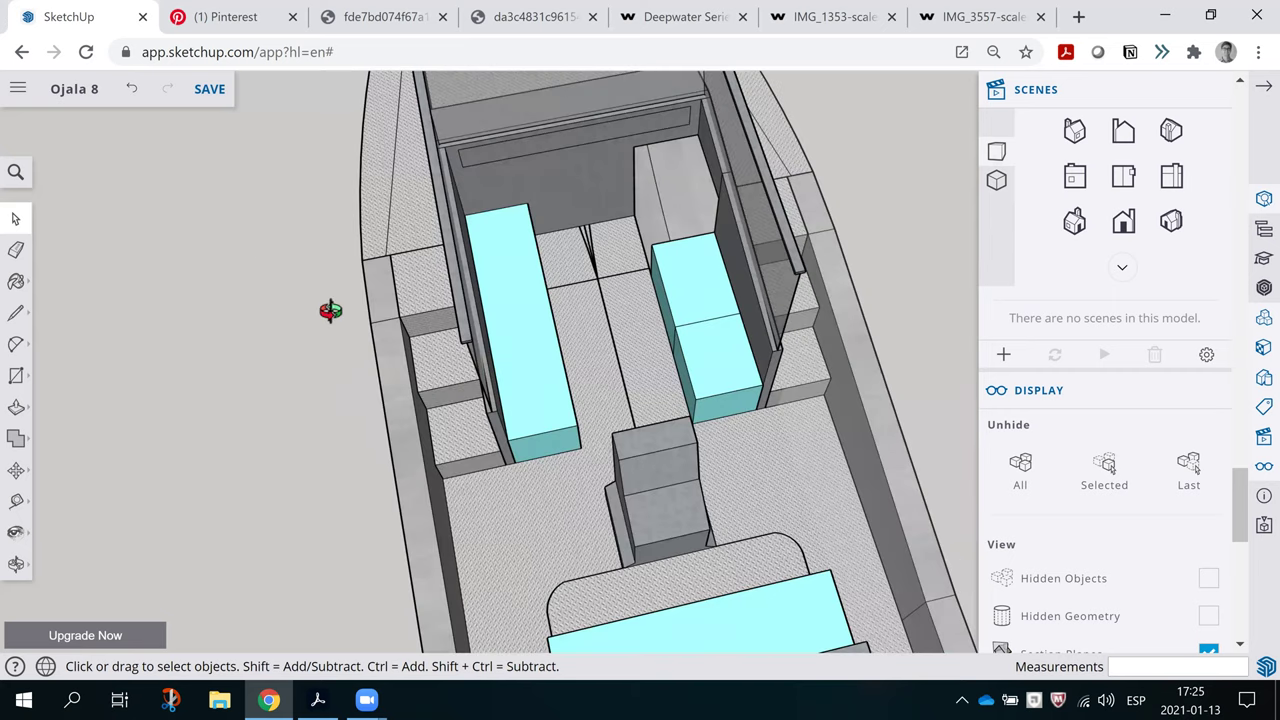
{"action": "middle_click_drag", "start_coordinate": [329, 309], "coordinate": [760, 487]}
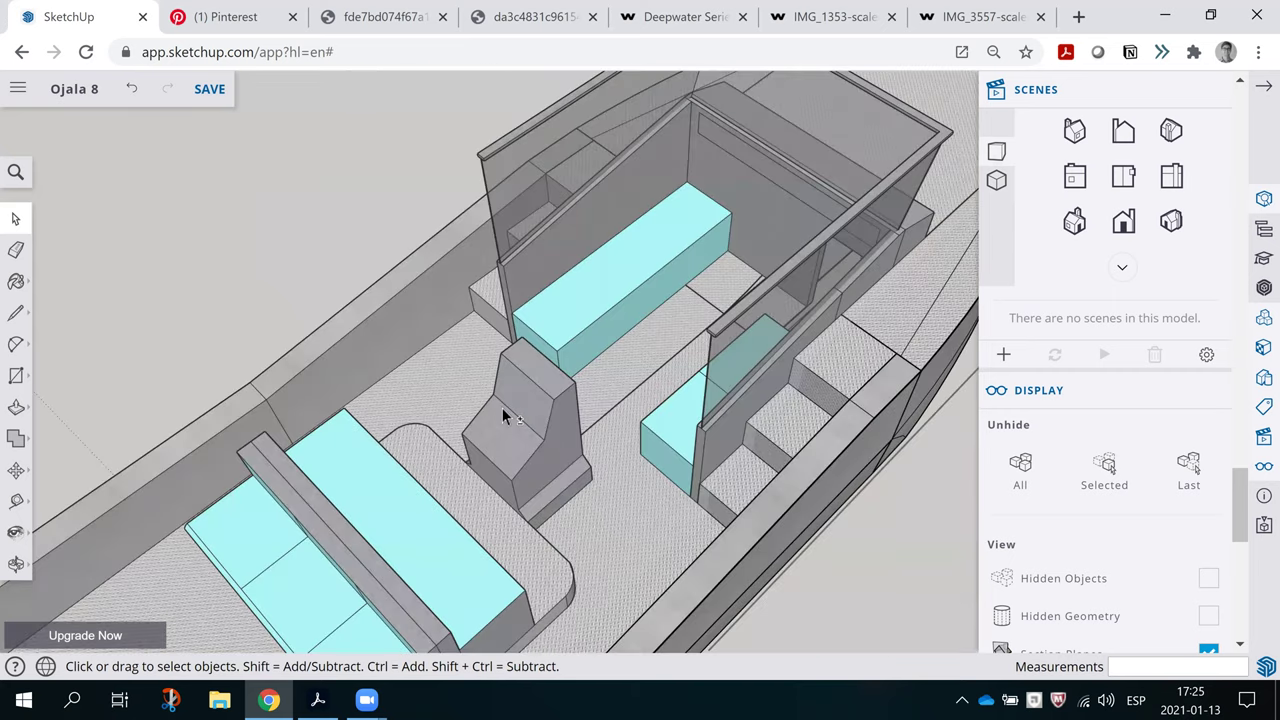
{"action": "middle_click_drag", "start_coordinate": [502, 408], "coordinate": [680, 508]}
{"action": "scroll", "coordinate": [663, 451], "scroll_direction": "up", "scroll_amount": 4}
{"action": "left_click", "coordinate": [660, 446]}
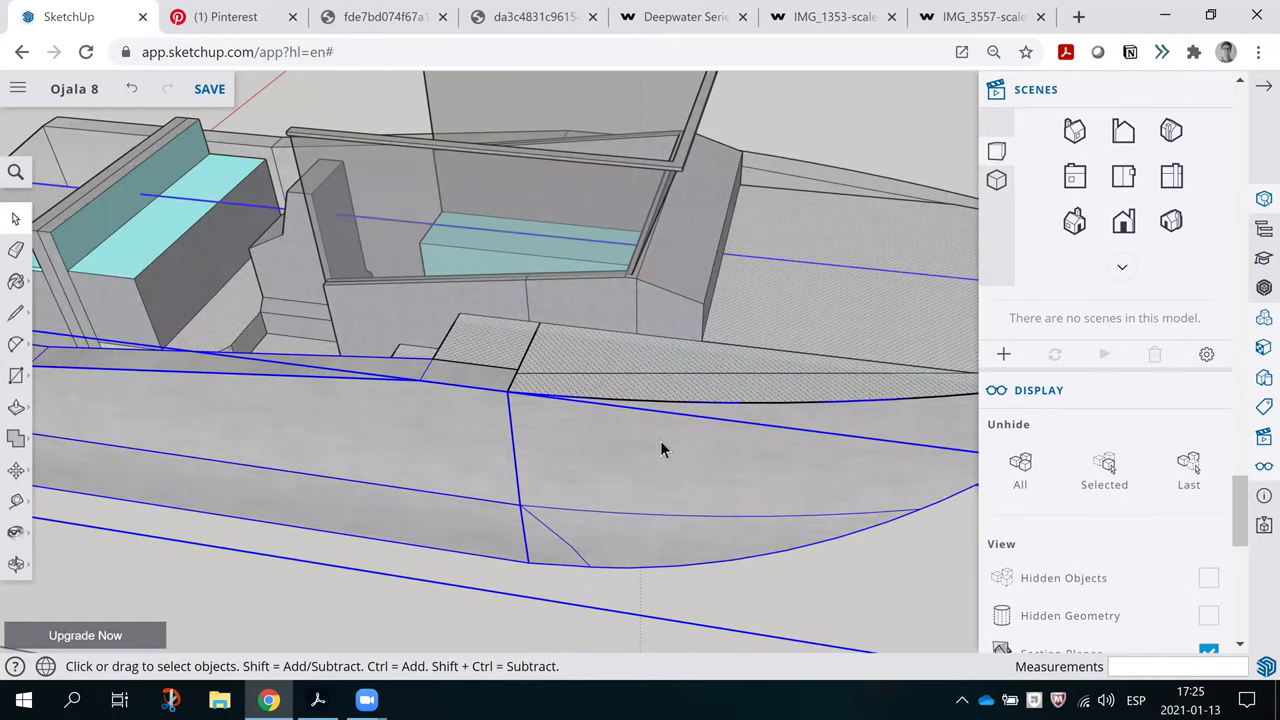
Inside the hull group, hide the outer side piece and orbit to inspect the exposed interior
{"action": "double_click", "coordinate": [670, 449]}
{"action": "left_click", "coordinate": [670, 456]}
{"action": "right_click", "coordinate": [690, 484]}
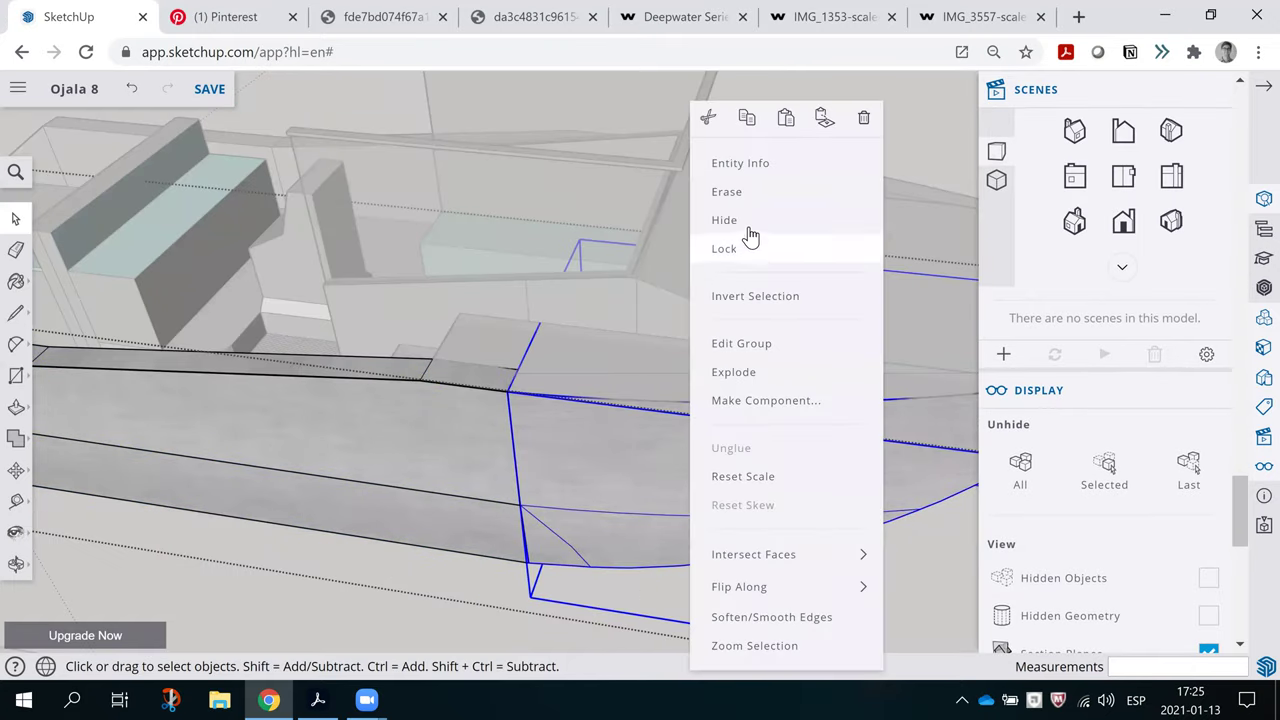
{"action": "key", "text": "Return"}
{"action": "middle_click_drag", "start_coordinate": [383, 423], "coordinate": [570, 403]}
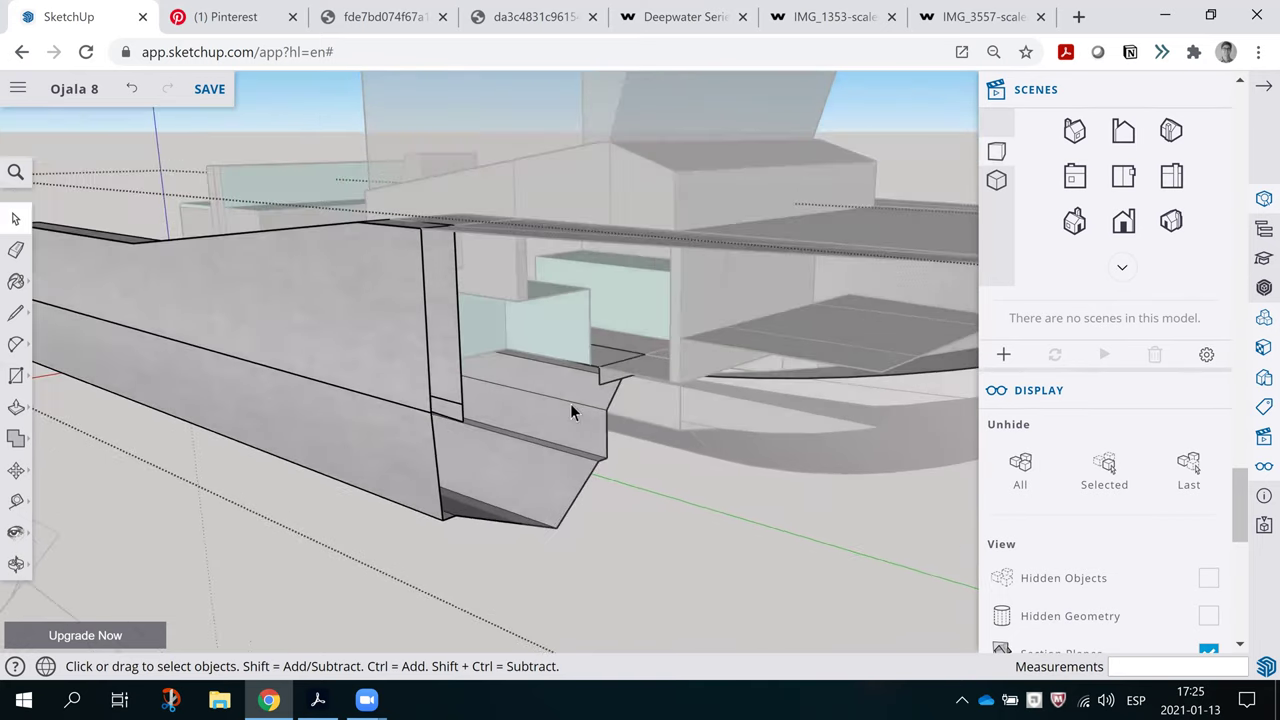
{"action": "middle_click_drag", "start_coordinate": [426, 384], "coordinate": [462, 428]}
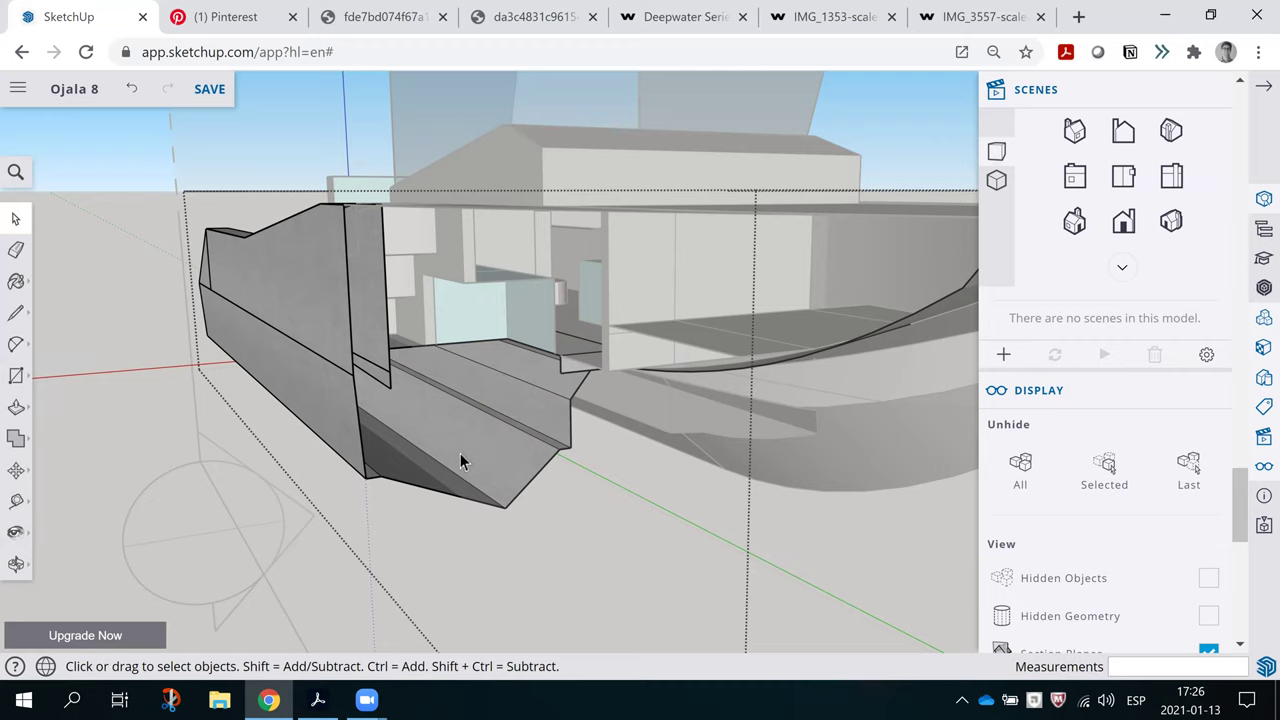
{"action": "middle_click_drag", "start_coordinate": [523, 466], "coordinate": [453, 444]}
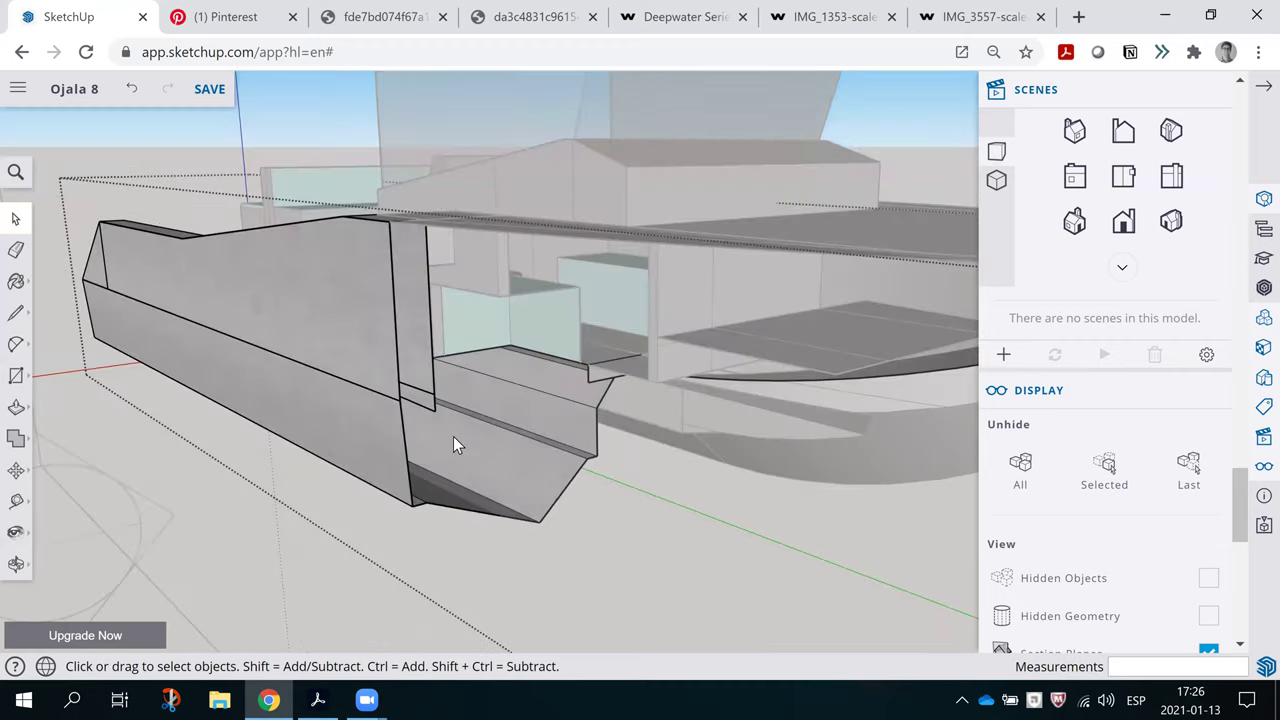
Back in the GA plan PDF, scroll from the Main Deck Plan down to the Under Deck Plan
{"action": "key", "text": "alt+Tab"}
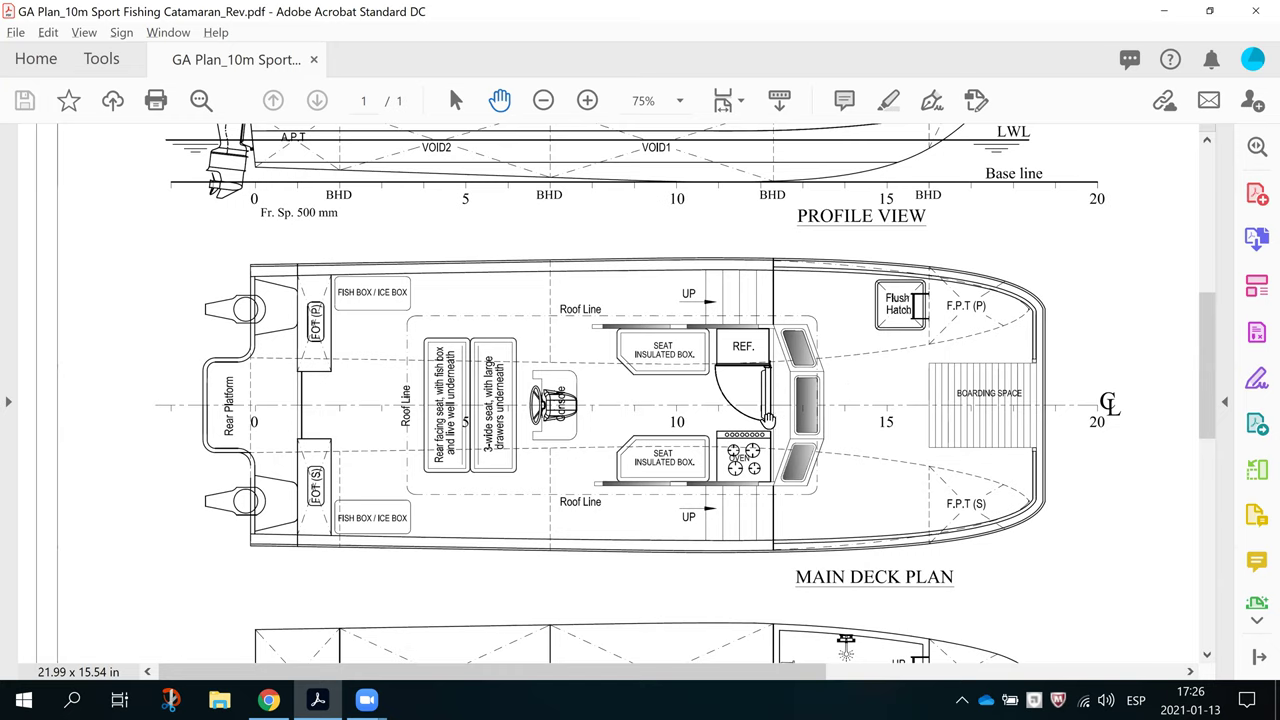
{"action": "scroll", "coordinate": [796, 446], "scroll_direction": "down", "scroll_amount": 1}
{"action": "scroll", "coordinate": [796, 446], "scroll_direction": "down", "scroll_amount": 3}
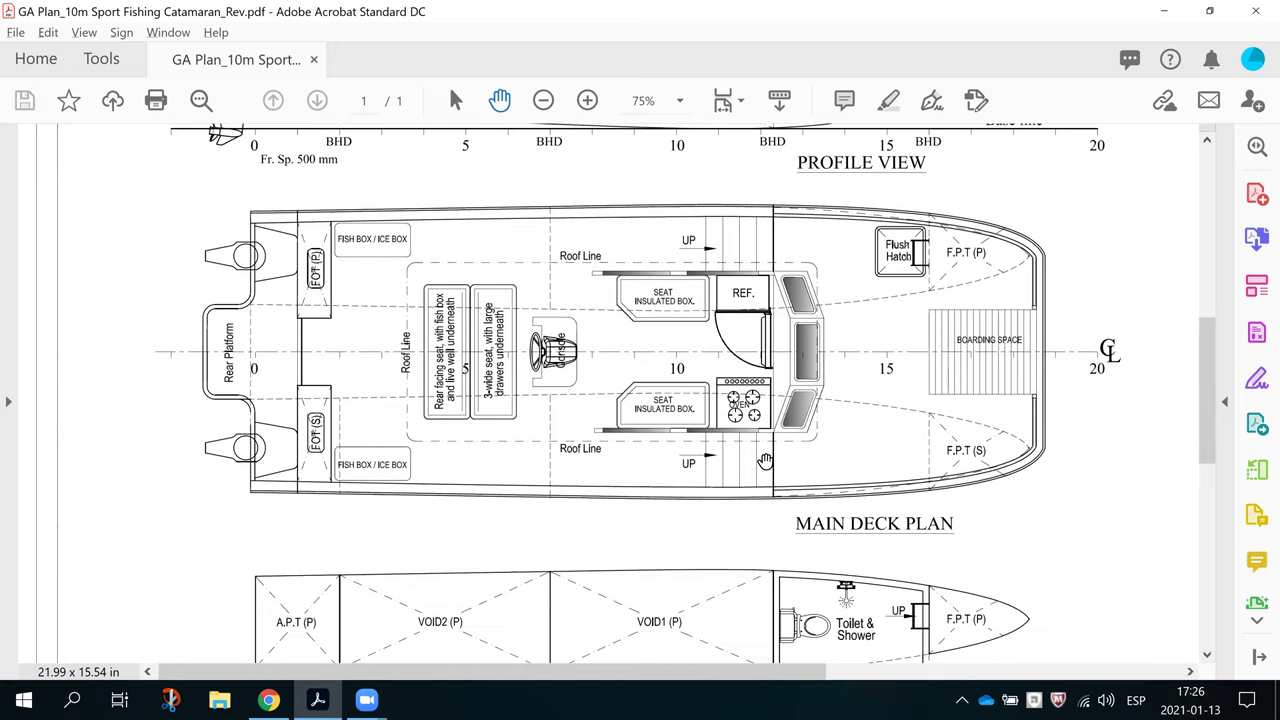
{"action": "scroll", "coordinate": [775, 473], "scroll_direction": "down", "scroll_amount": 3}
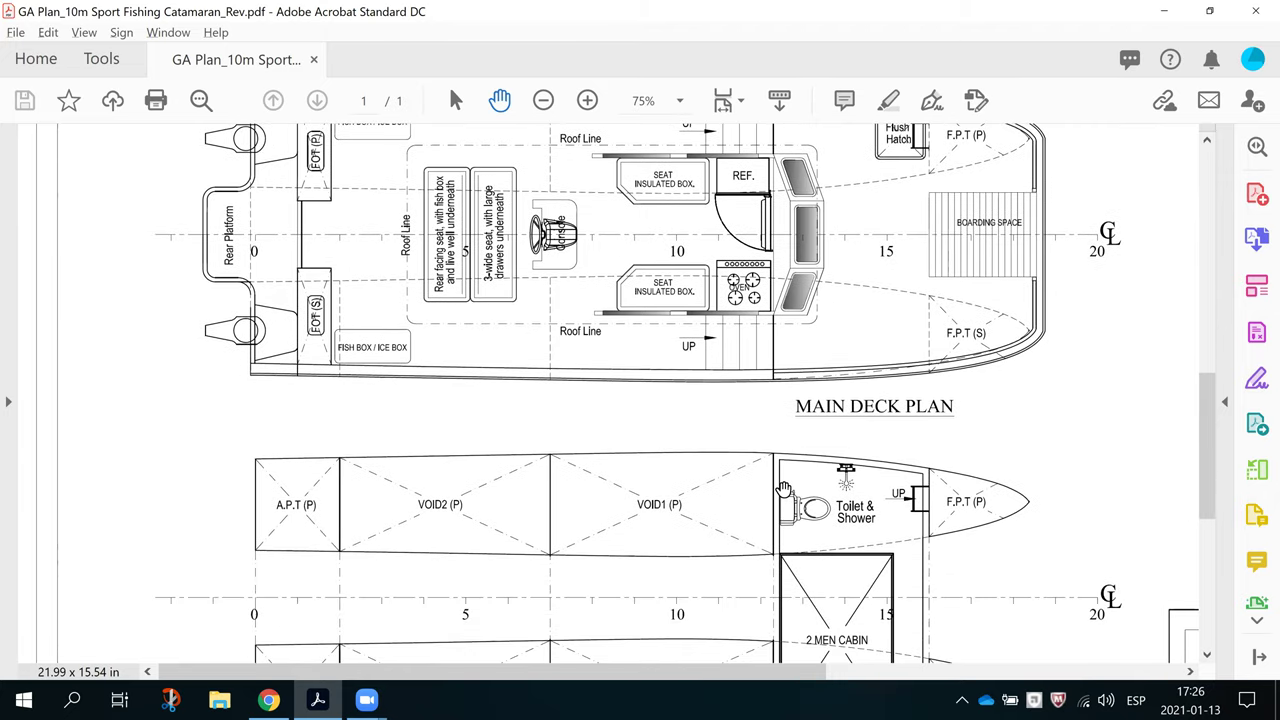
{"action": "scroll", "coordinate": [793, 473], "scroll_direction": "down", "scroll_amount": 2}
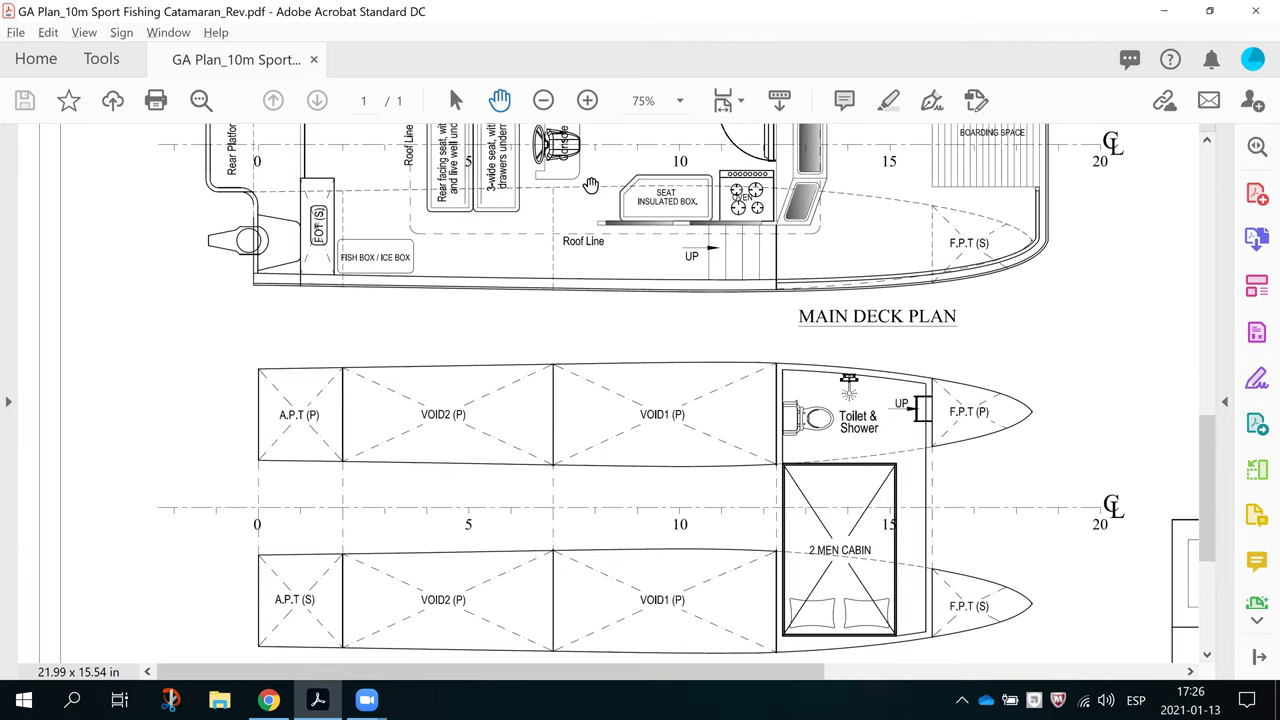
{"action": "scroll", "coordinate": [585, 340], "scroll_direction": "up", "scroll_amount": 4}
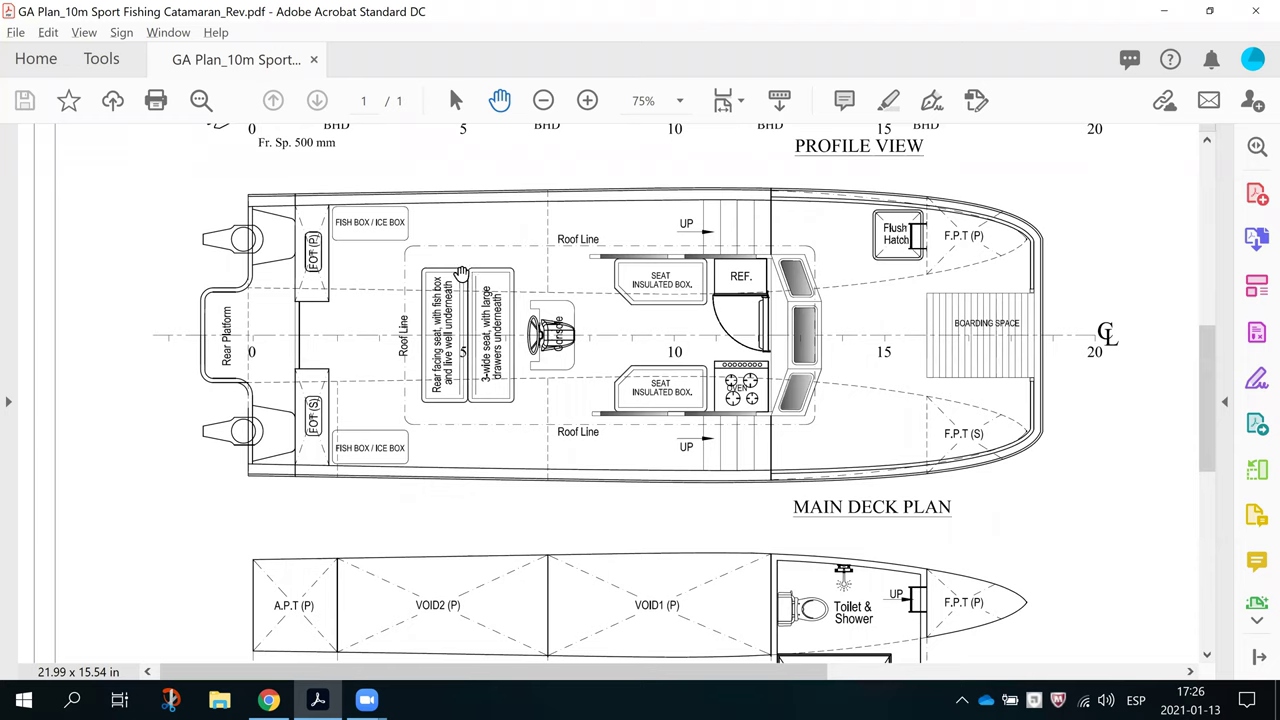
{"action": "scroll", "coordinate": [846, 340], "scroll_direction": "down", "scroll_amount": 2}
{"action": "scroll", "coordinate": [846, 332], "scroll_direction": "down", "scroll_amount": 3}
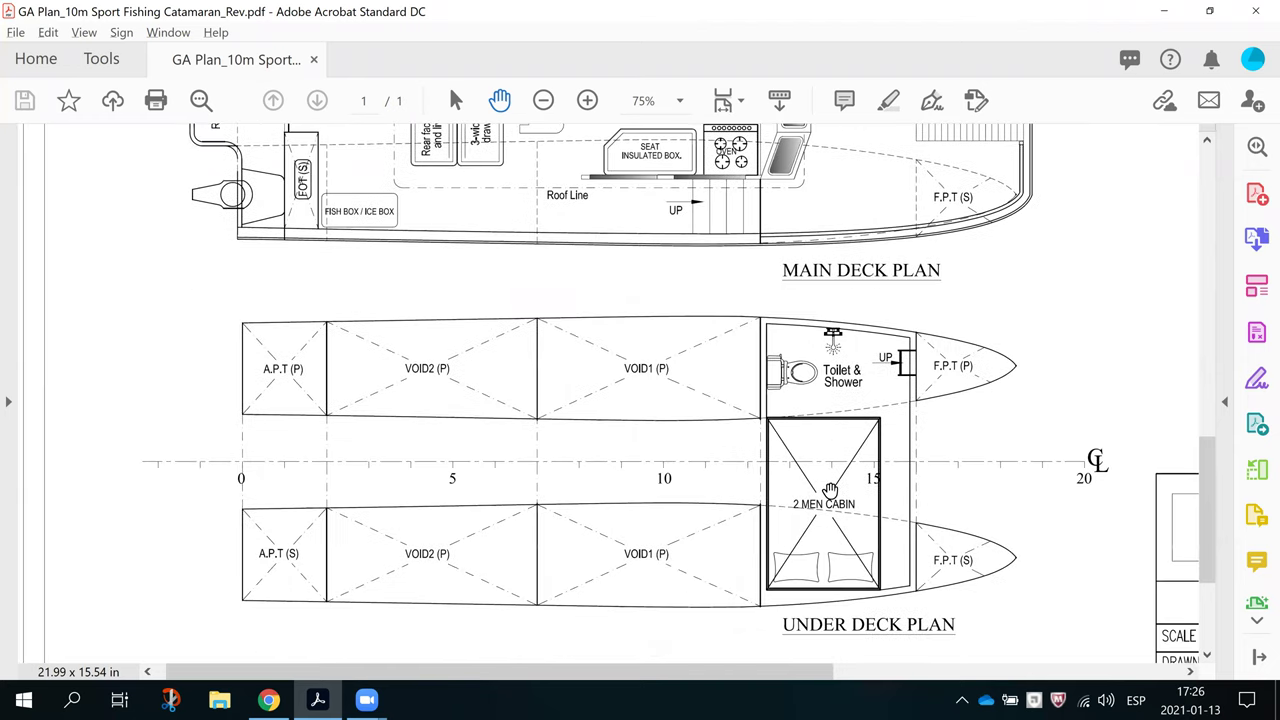
Return to the SketchUp boat model and orbit in close on the cabin opening
{"action": "key", "text": "alt+Tab"}
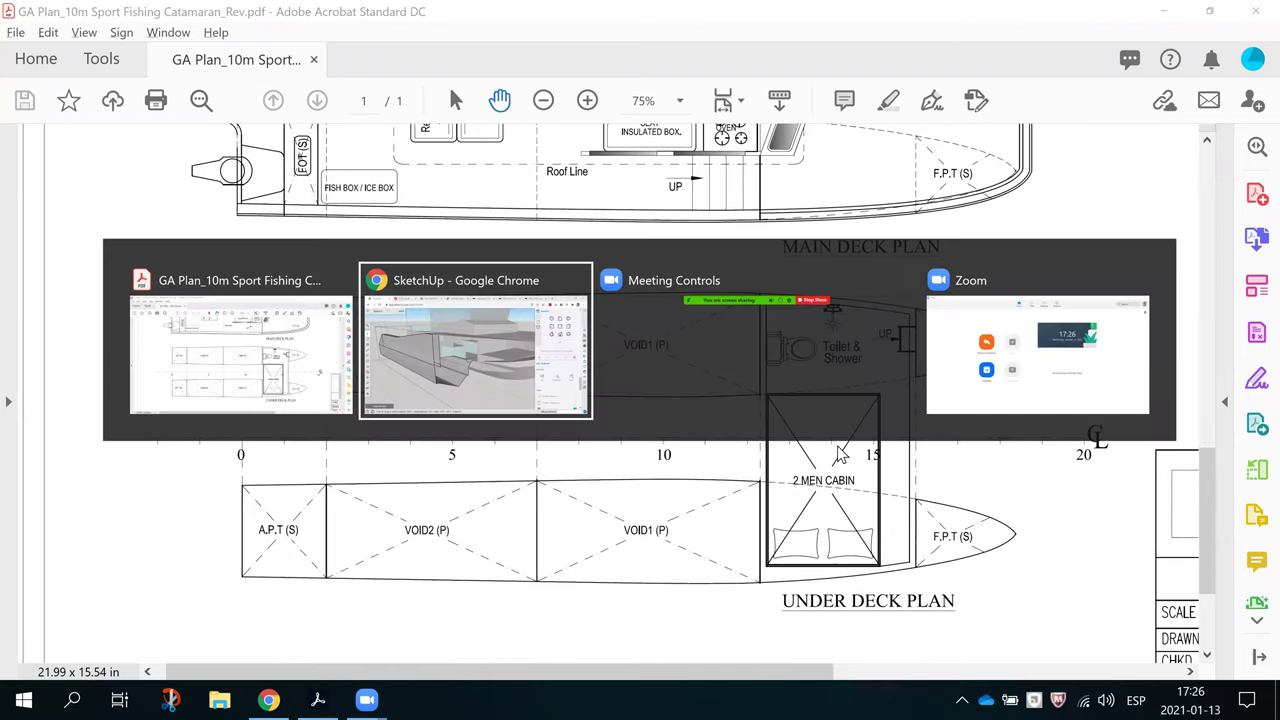
{"action": "middle_click_drag", "start_coordinate": [742, 441], "coordinate": [829, 390]}
{"action": "middle_click_drag", "start_coordinate": [688, 440], "coordinate": [728, 314], "text": "shift"}
{"action": "middle_click_drag", "start_coordinate": [716, 427], "coordinate": [782, 410]}
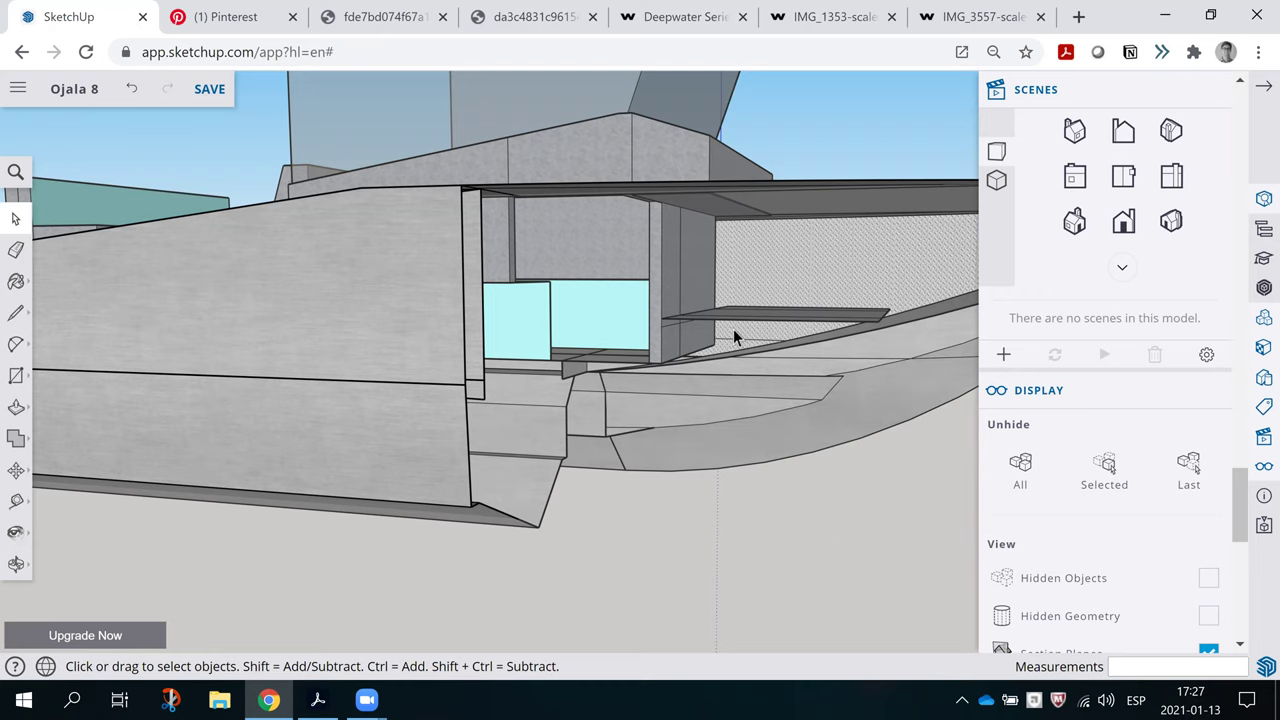
{"action": "middle_click_drag", "start_coordinate": [733, 329], "coordinate": [773, 328]}
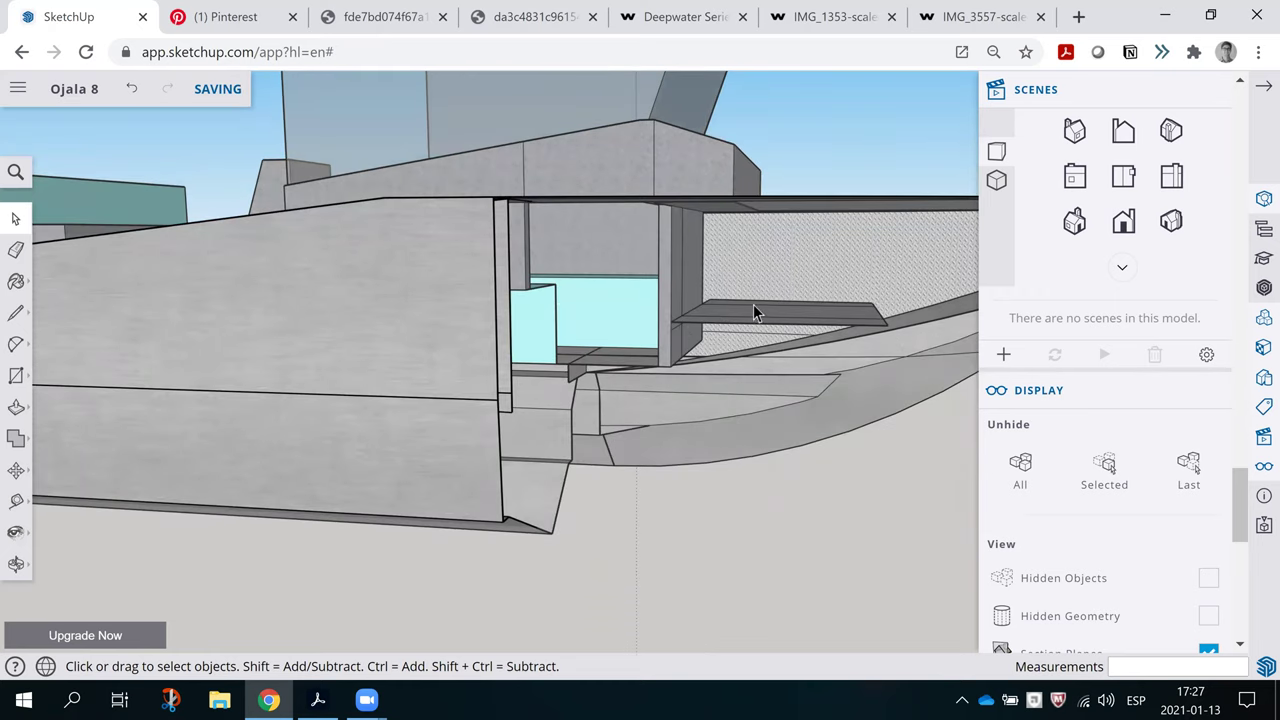
{"action": "middle_click_drag", "start_coordinate": [688, 301], "coordinate": [678, 296]}
{"action": "scroll", "coordinate": [676, 292], "scroll_direction": "up", "scroll_amount": 1}
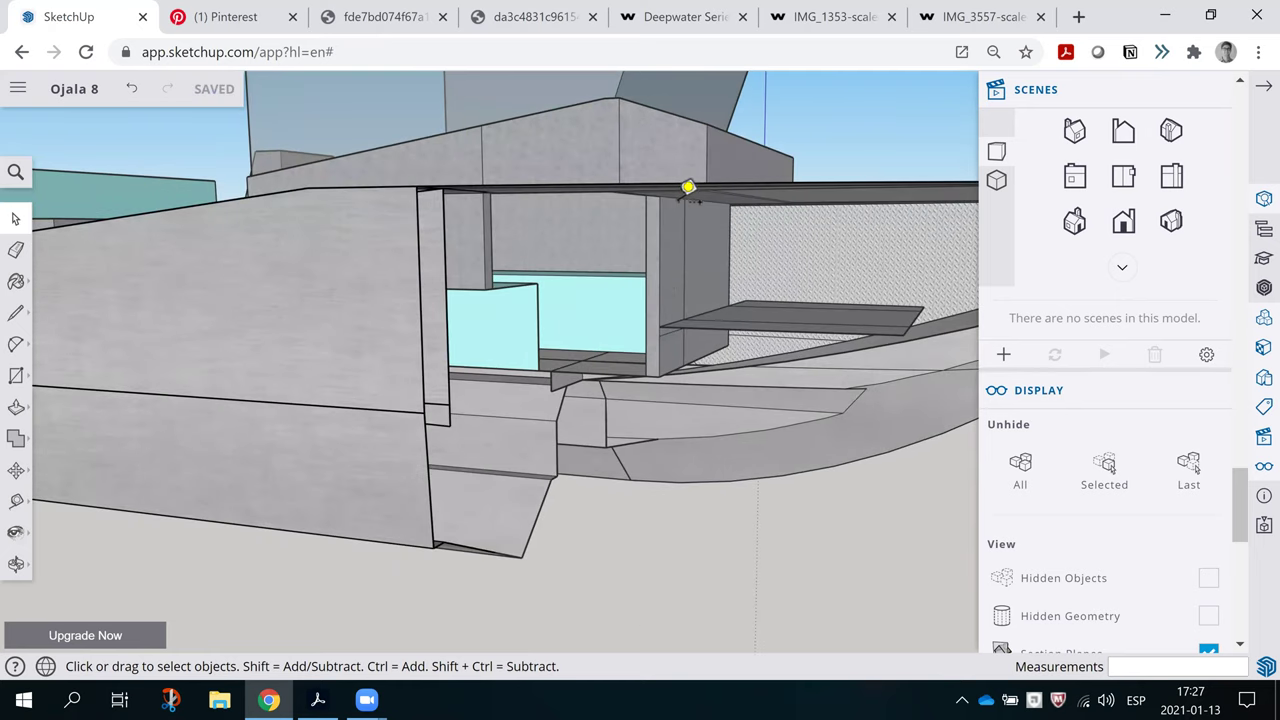
Tape-measure the roughly 646 mm clearance from the cabin roof edge down to the point below
{"action": "key", "text": "t"}
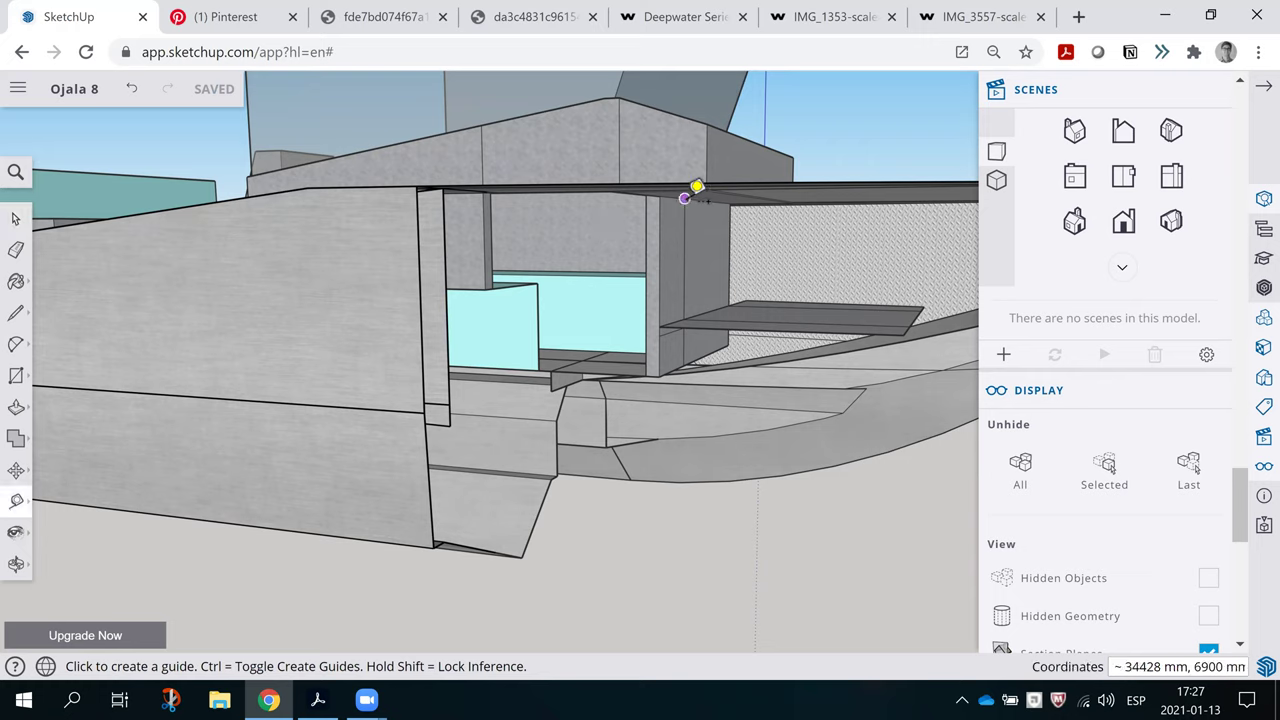
{"action": "left_click", "coordinate": [684, 198]}
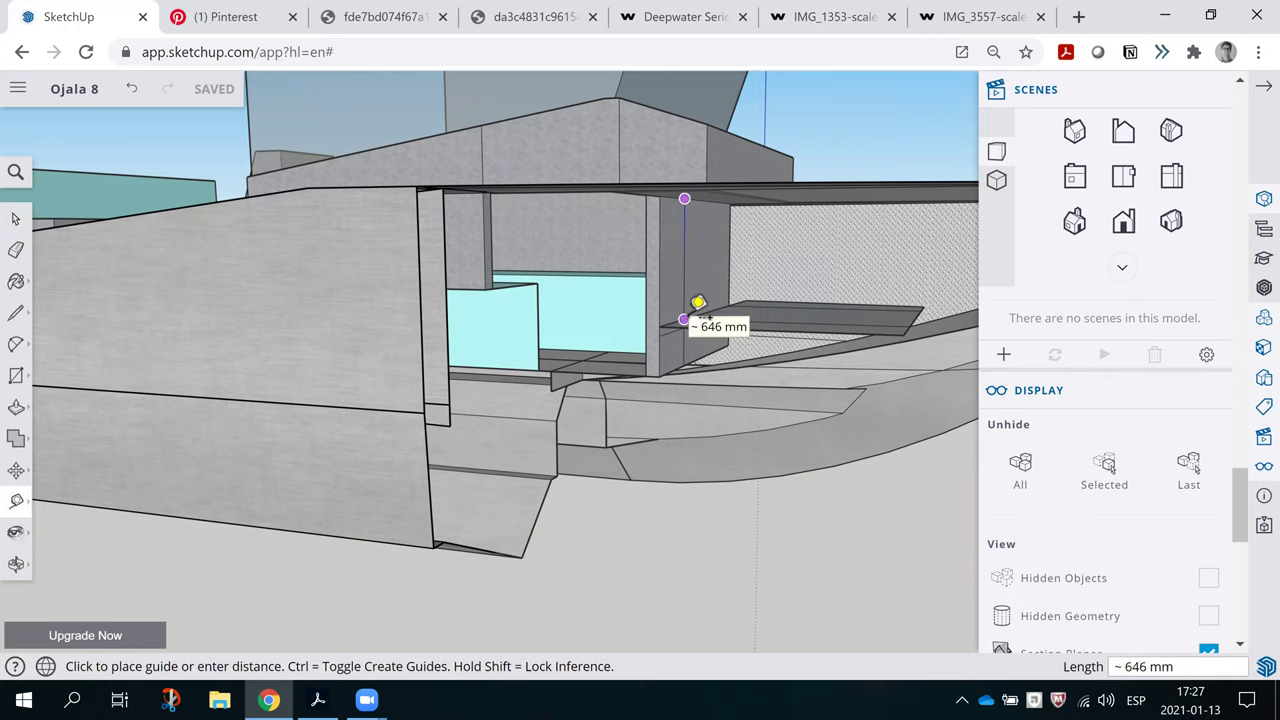
{"action": "left_click", "coordinate": [684, 319]}
{"action": "key", "text": "space"}
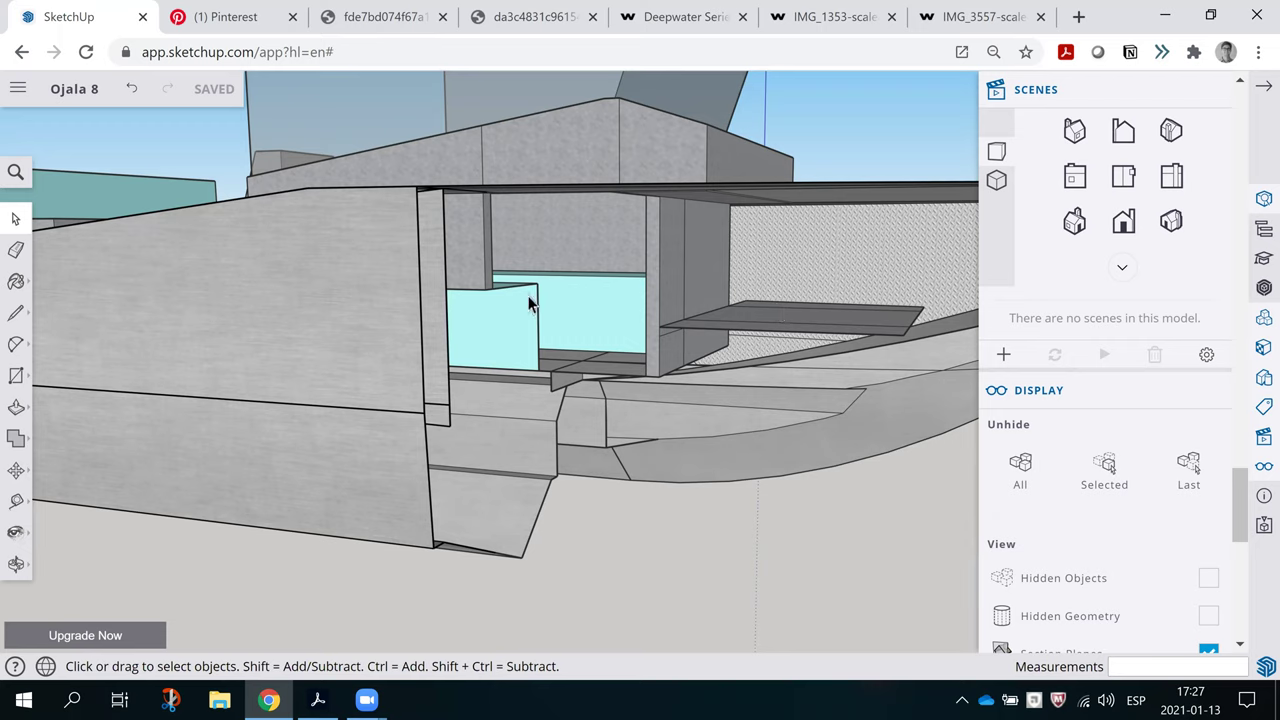
{"action": "key", "text": "o"}
{"action": "middle_click_drag", "start_coordinate": [709, 446], "coordinate": [346, 323]}
{"action": "scroll", "coordinate": [406, 380], "scroll_direction": "up", "scroll_amount": 3}
{"action": "scroll", "coordinate": [478, 358], "scroll_direction": "up", "scroll_amount": 2}
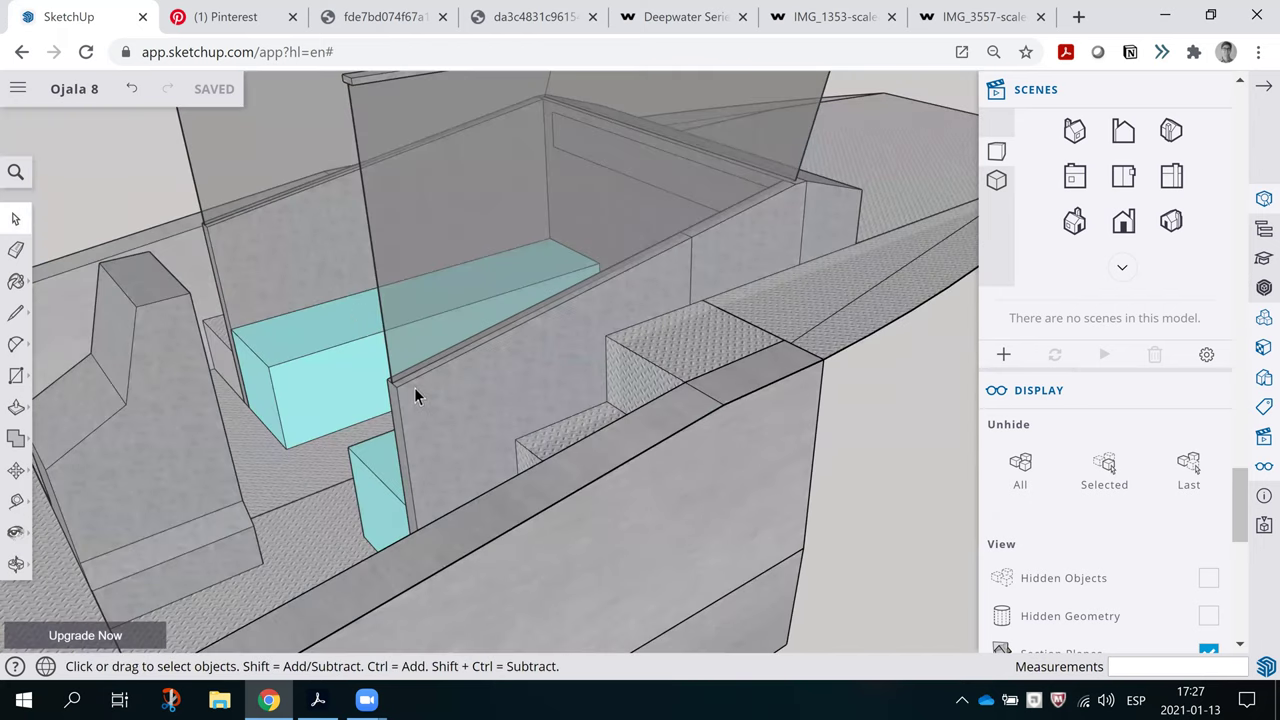
{"action": "scroll", "coordinate": [677, 334], "scroll_direction": "down", "scroll_amount": 3}
{"action": "scroll", "coordinate": [317, 371], "scroll_direction": "down", "scroll_amount": 2}
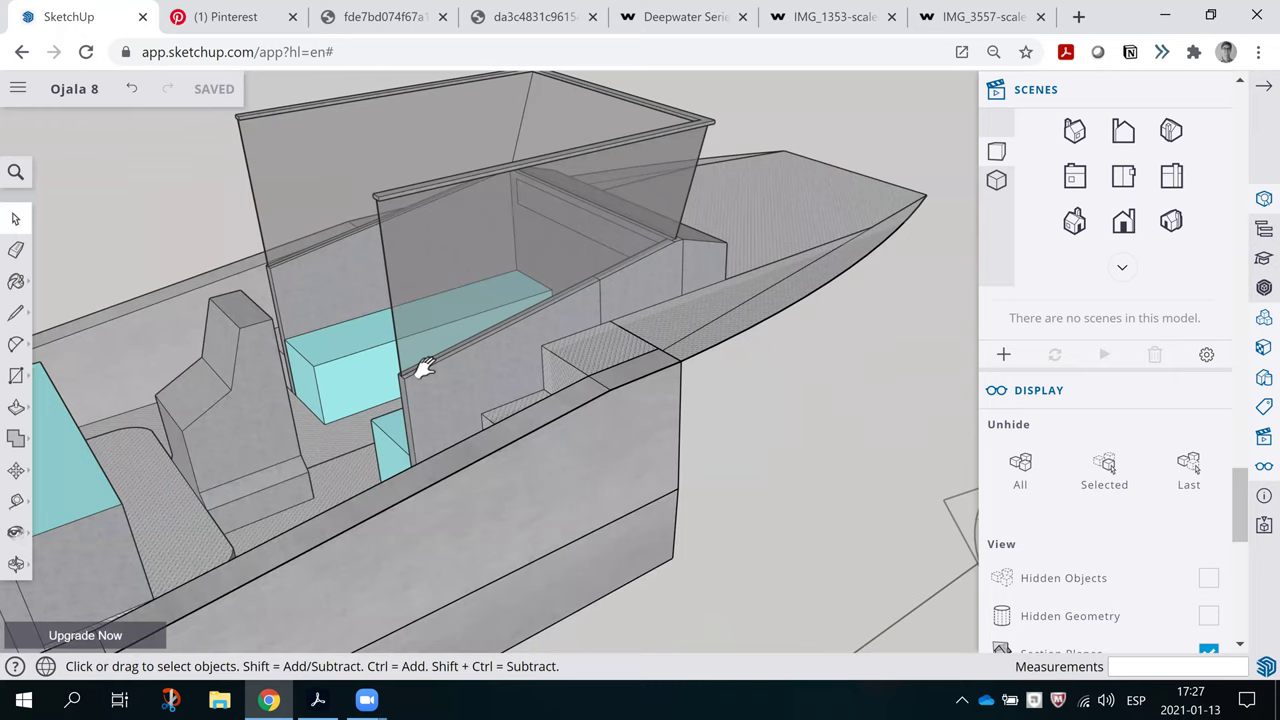
{"action": "middle_click_drag", "start_coordinate": [423, 366], "coordinate": [631, 463]}
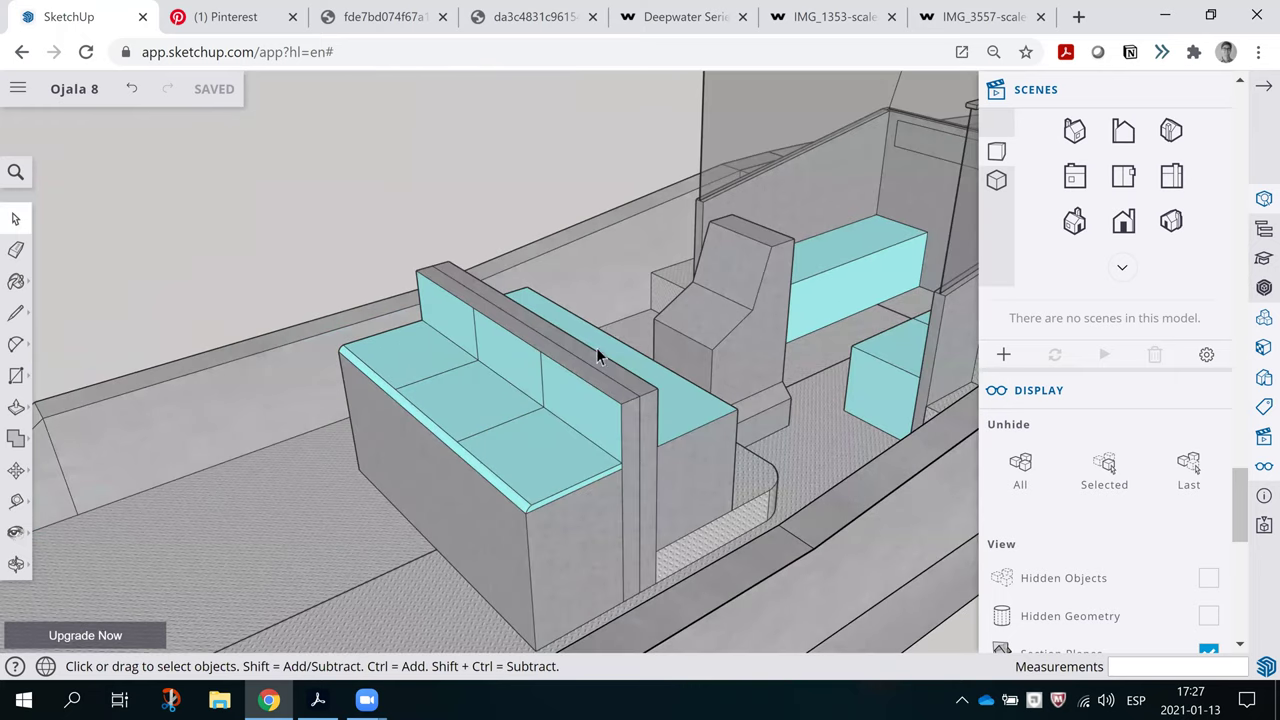
{"action": "scroll", "coordinate": [531, 354], "scroll_direction": "down", "scroll_amount": 2}
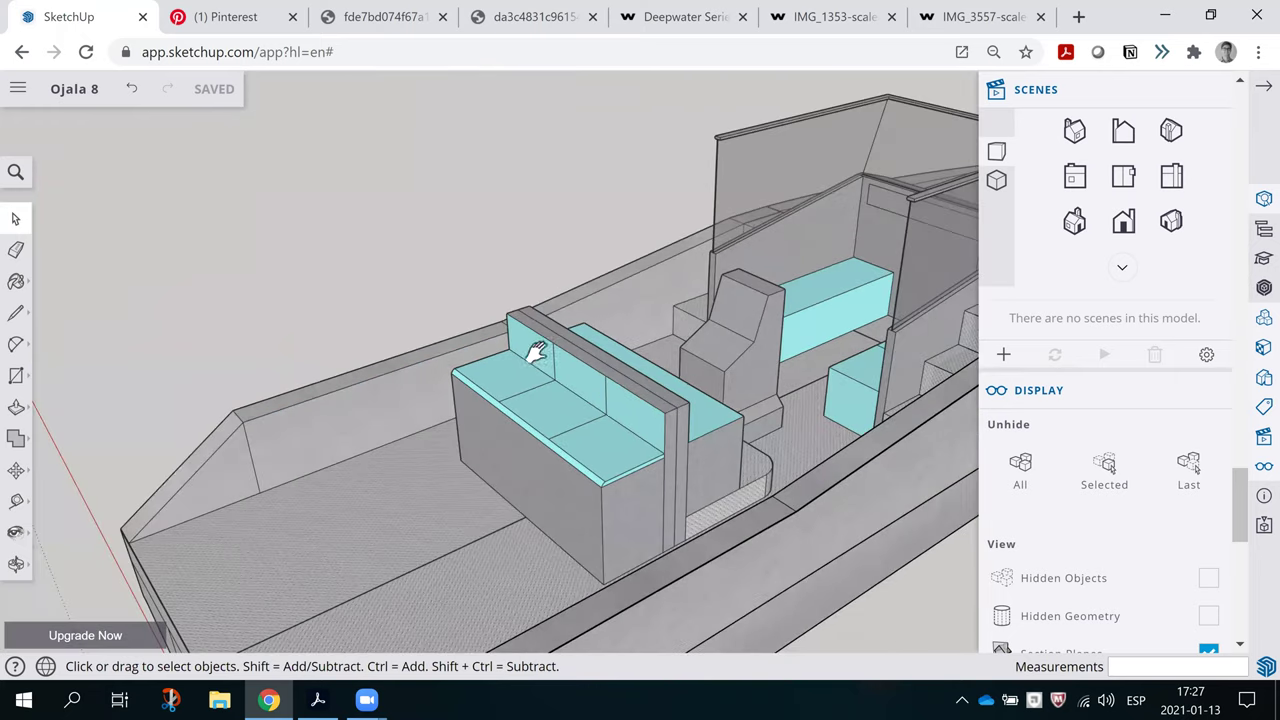
{"action": "middle_click_drag", "start_coordinate": [531, 354], "coordinate": [686, 380]}
{"action": "middle_click_drag", "start_coordinate": [526, 352], "coordinate": [679, 155]}
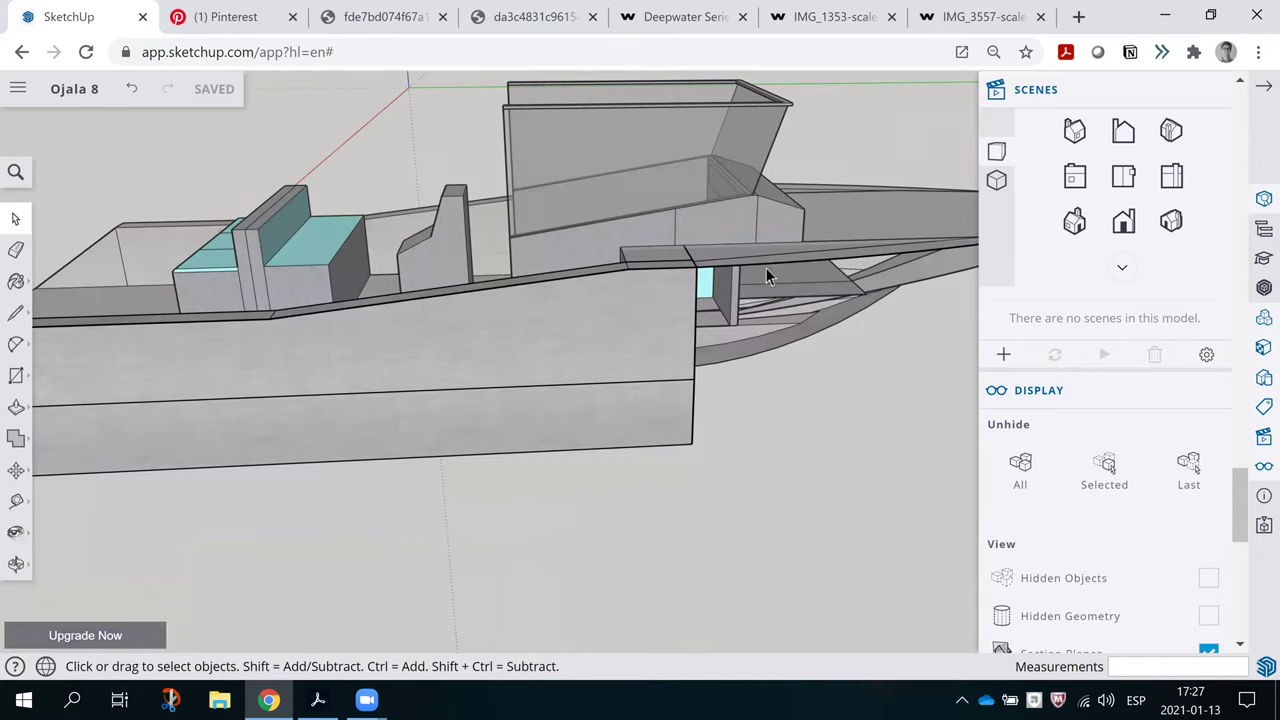
{"action": "middle_click_drag", "start_coordinate": [608, 229], "coordinate": [573, 196]}
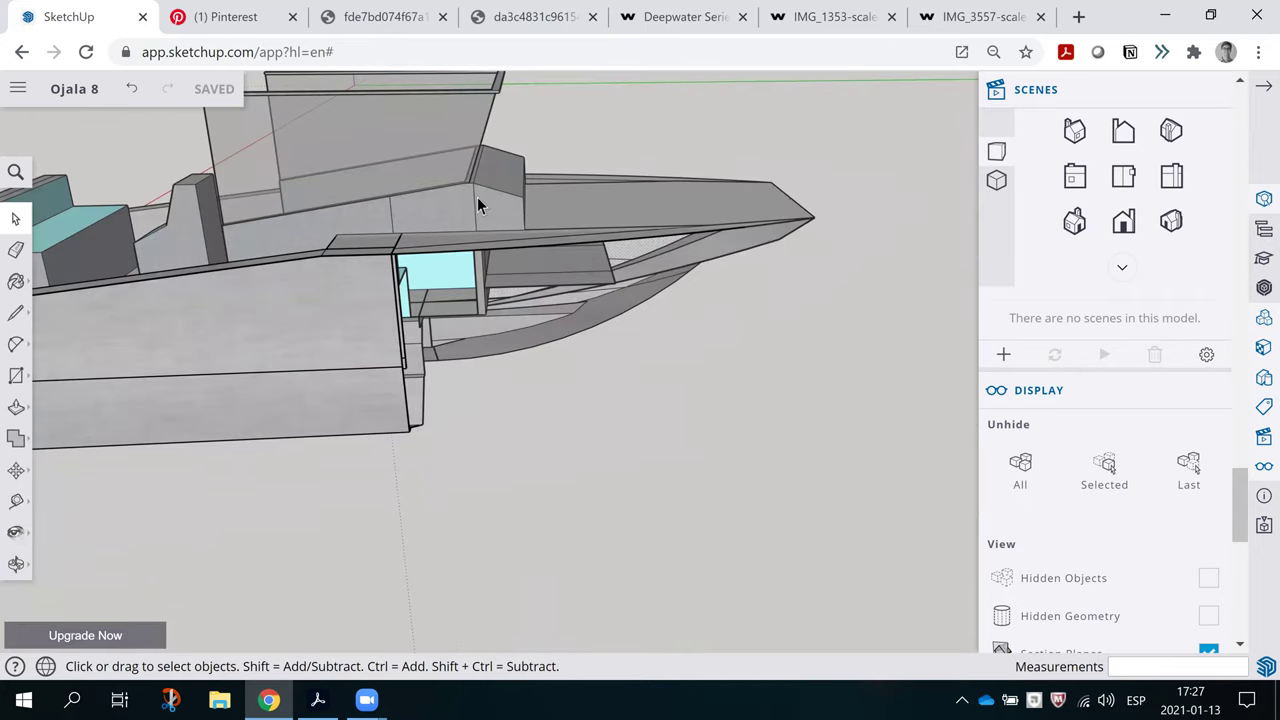
{"action": "middle_click_drag", "start_coordinate": [568, 335], "coordinate": [620, 293]}
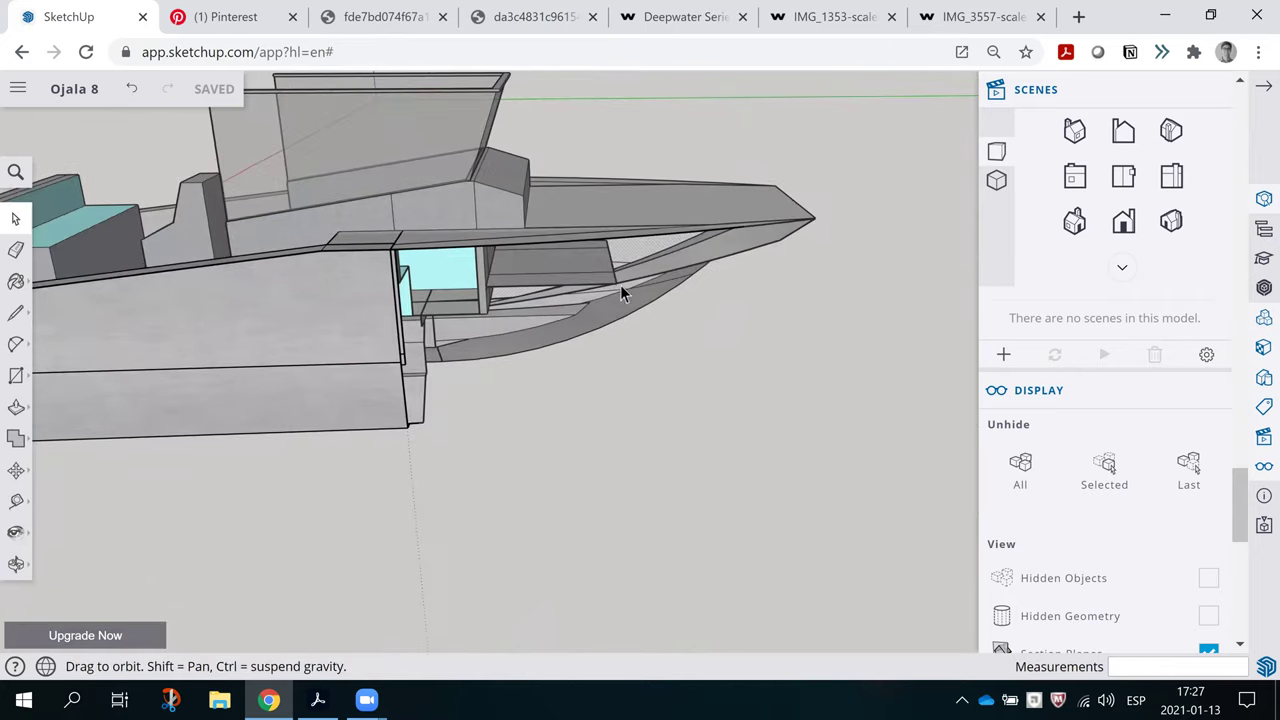
{"action": "scroll", "coordinate": [590, 298], "scroll_direction": "up", "scroll_amount": 3}
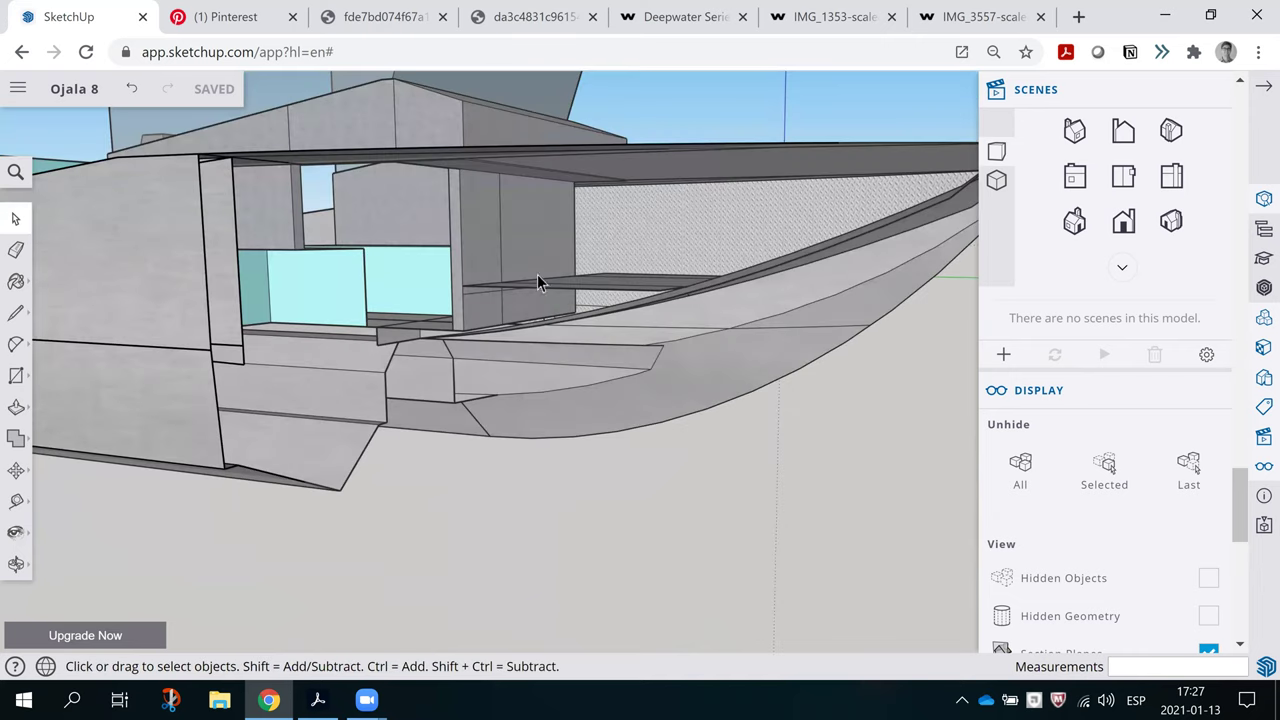
{"action": "mouse_move", "coordinate": [526, 302]}
{"action": "middle_mouse_down"}
{"action": "mouse_move", "coordinate": [632, 323]}
{"action": "mouse_move", "coordinate": [604, 263]}
{"action": "middle_mouse_up"}
{"action": "scroll", "coordinate": [605, 363], "scroll_direction": "down", "scroll_amount": 4}
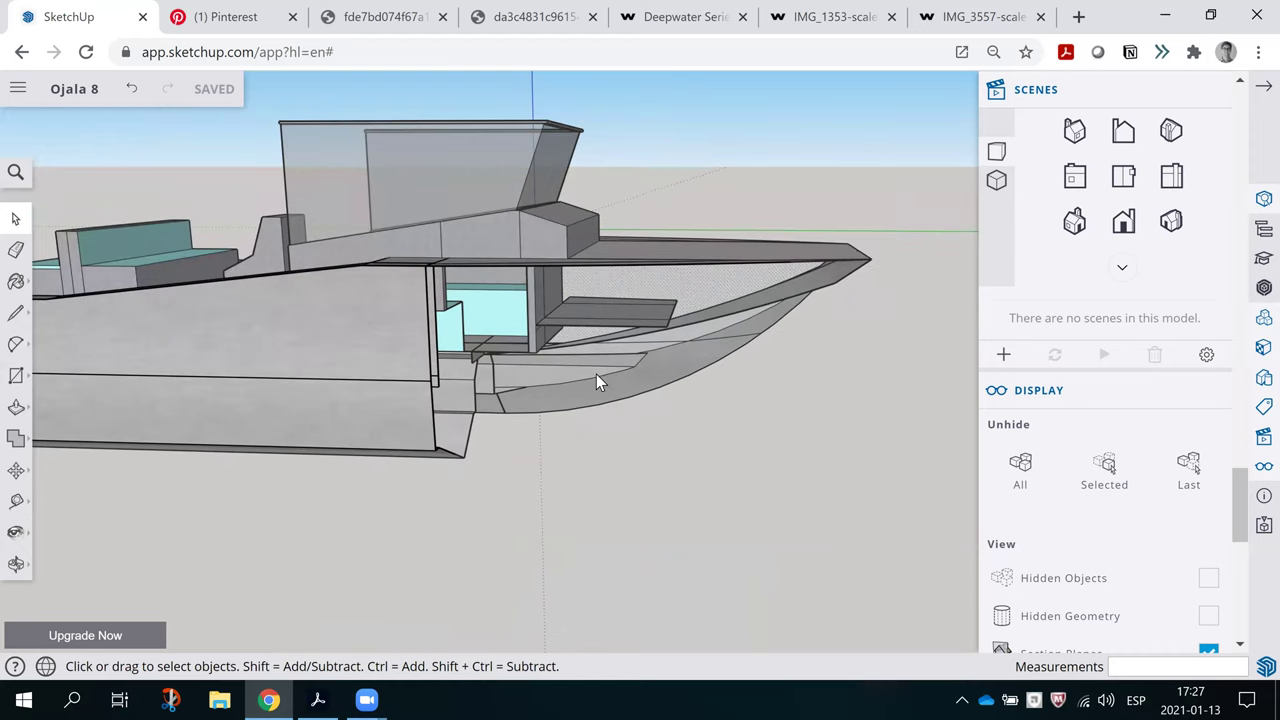
In the GA plan PDF, pan across the title block, principal particulars and main deck plan
{"action": "key", "text": "alt+Tab"}
{"action": "left_click_drag", "start_coordinate": [830, 446], "coordinate": [455, 372]}
{"action": "left_click_drag", "start_coordinate": [645, 412], "coordinate": [464, 565]}
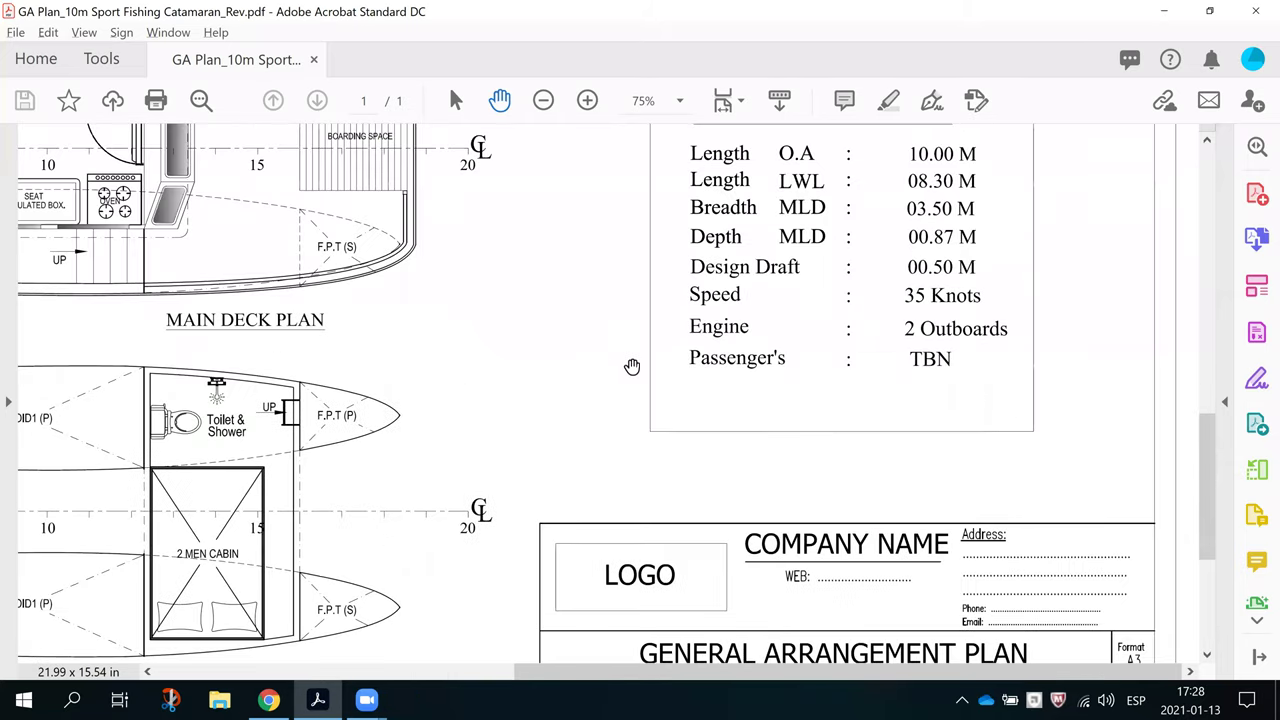
{"action": "left_click_drag", "start_coordinate": [587, 280], "coordinate": [588, 341]}
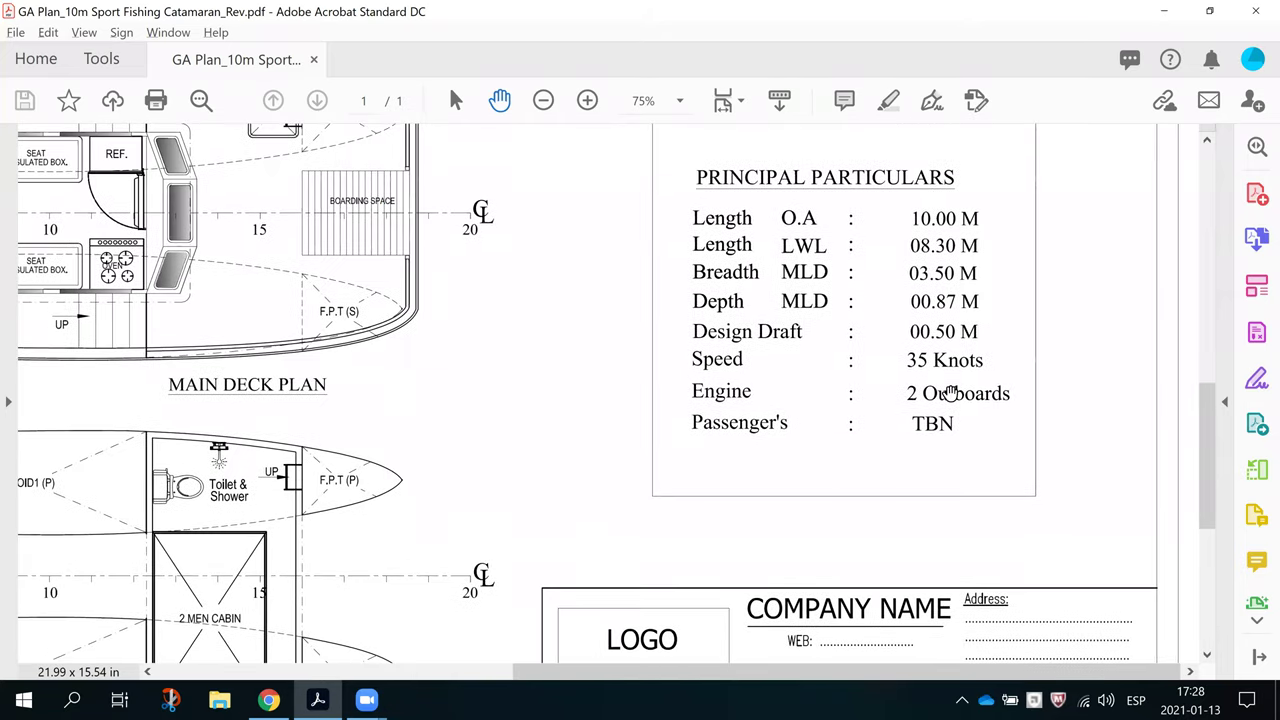
{"action": "left_click_drag", "start_coordinate": [866, 394], "coordinate": [1000, 403]}
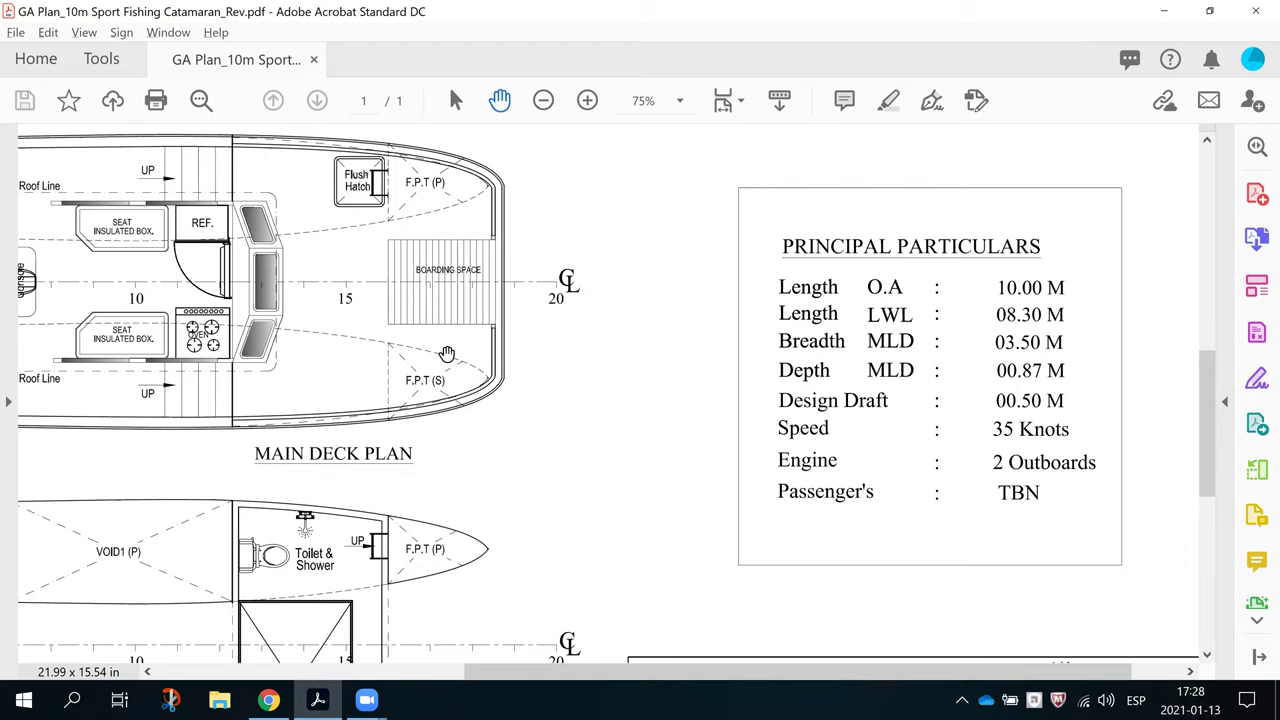
Fit the sheet to window width so profile view, deck plan and particulars are visible
{"action": "scroll", "coordinate": [420, 350], "scroll_direction": "down", "scroll_amount": 1}
{"action": "scroll", "coordinate": [750, 376], "scroll_direction": "left", "scroll_amount": 3}
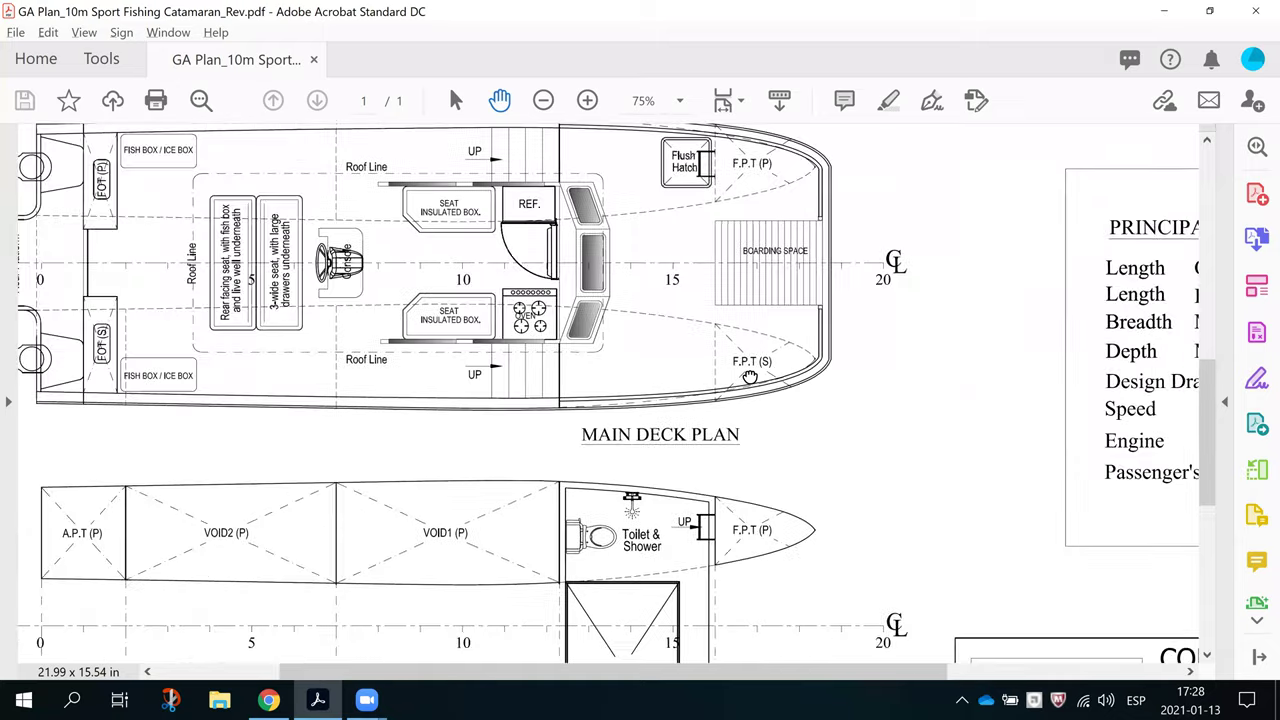
{"action": "scroll", "coordinate": [765, 378], "scroll_direction": "left", "scroll_amount": 1}
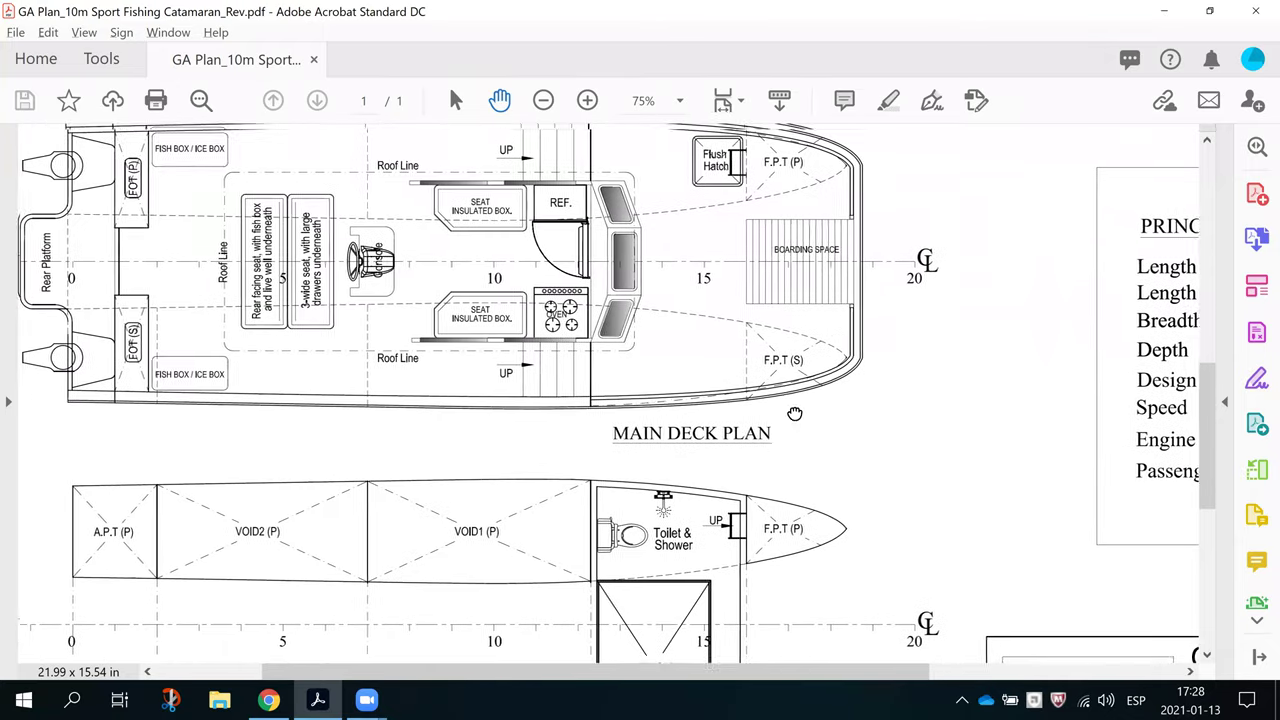
{"action": "scroll", "coordinate": [795, 413], "scroll_direction": "up", "scroll_amount": 3}
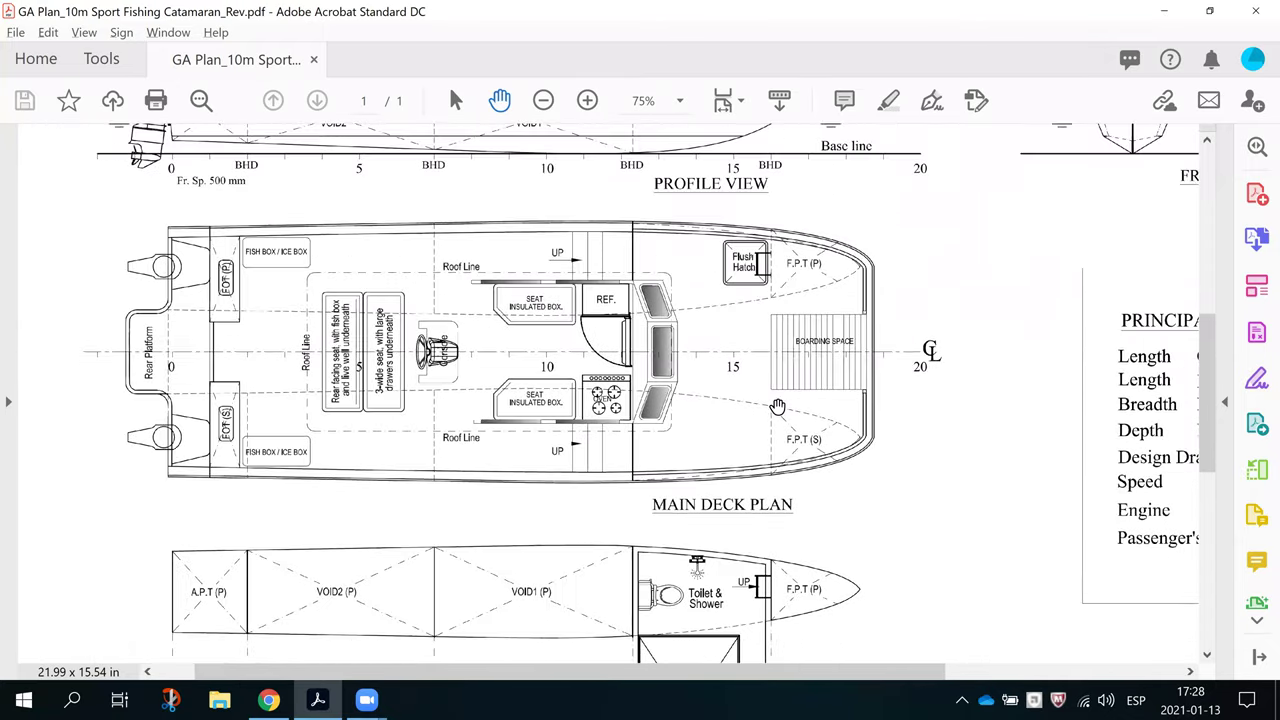
{"action": "scroll", "coordinate": [777, 407], "scroll_direction": "down", "scroll_amount": 4, "text": "ctrl"}
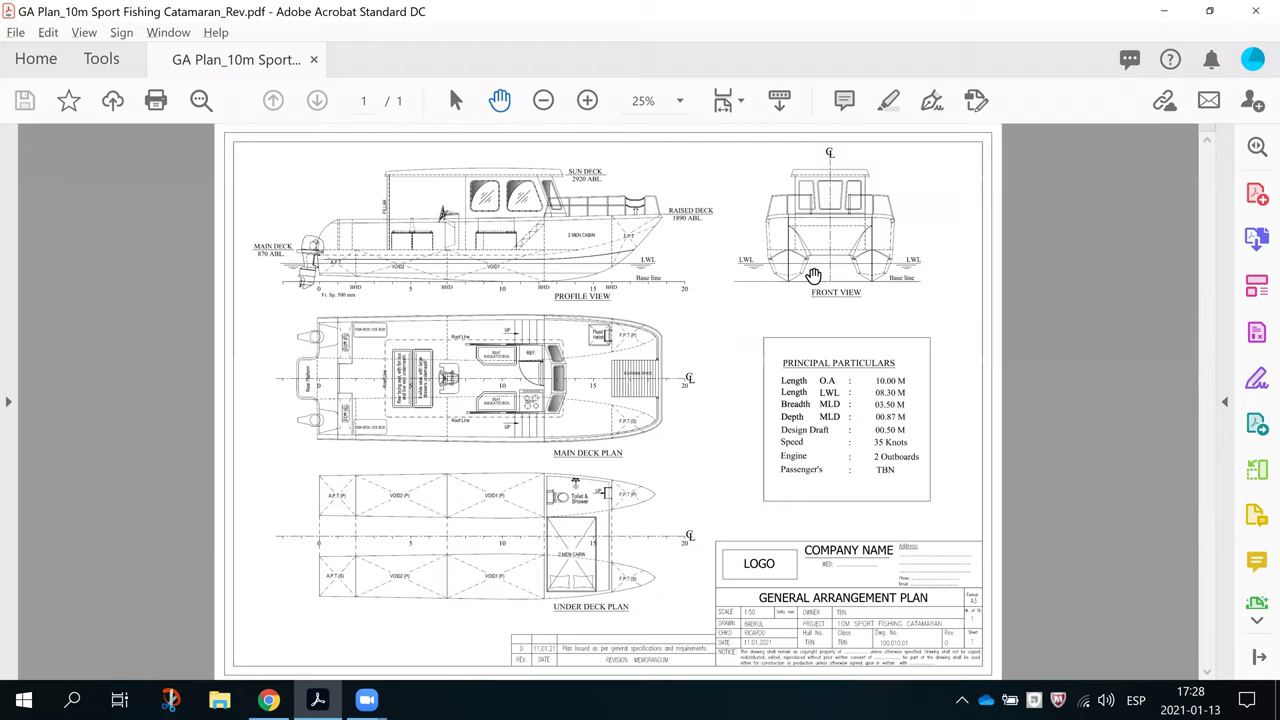
{"action": "key", "text": "ctrl+2"}
{"action": "scroll", "coordinate": [806, 330], "scroll_direction": "up", "scroll_amount": 1}
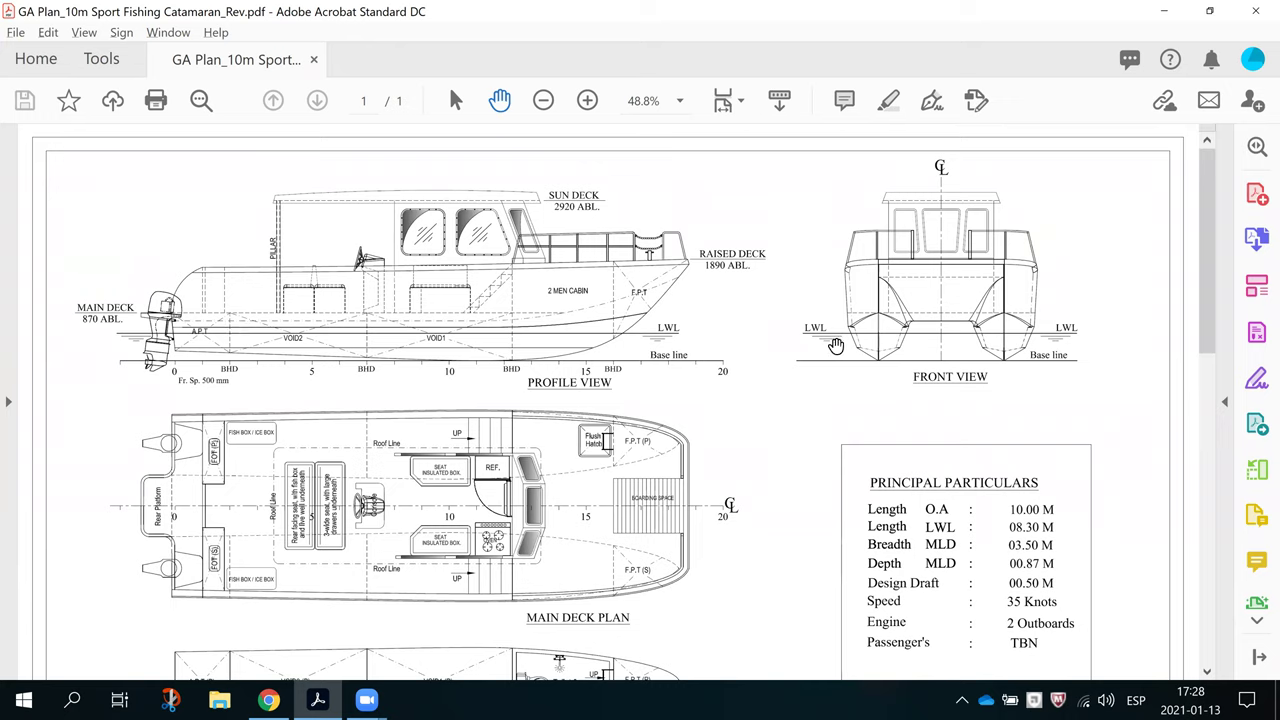
Return to SketchUp and snap the catamaran to the standard Back view
{"action": "key", "text": "alt+Tab"}
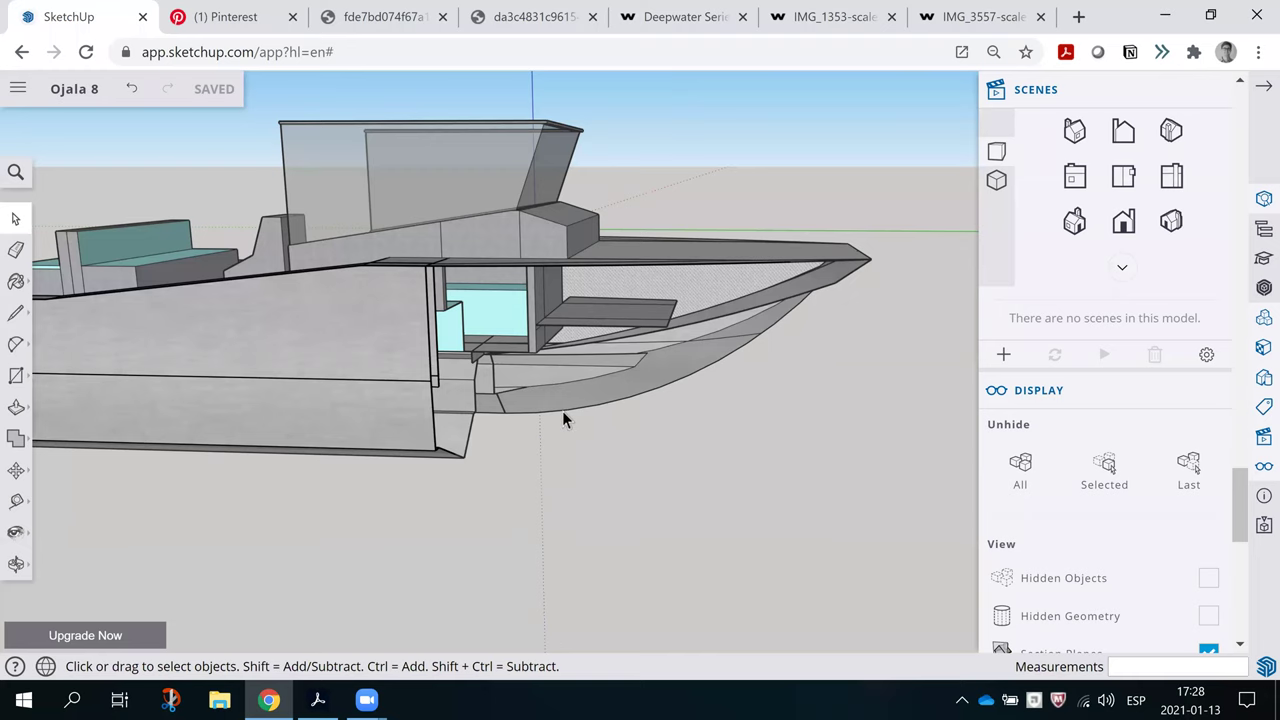
{"action": "middle_click_drag", "start_coordinate": [563, 420], "coordinate": [449, 437]}
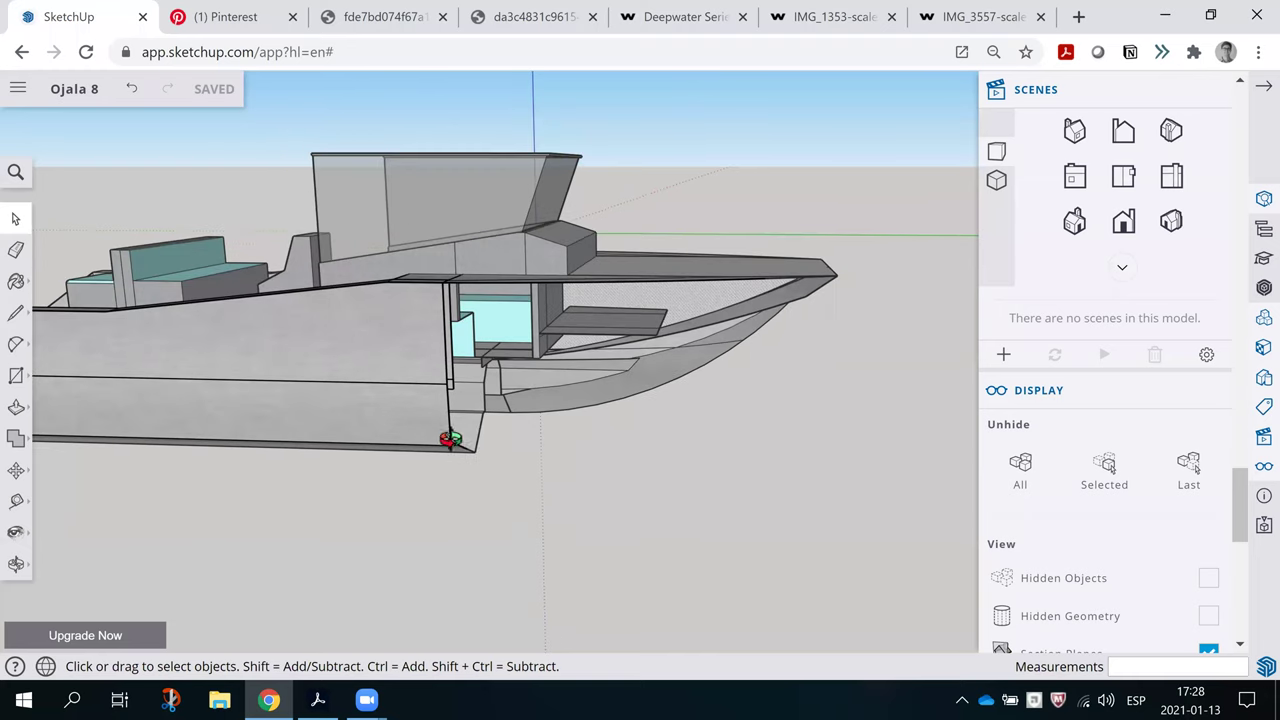
{"action": "middle_click_drag", "start_coordinate": [730, 378], "coordinate": [640, 335]}
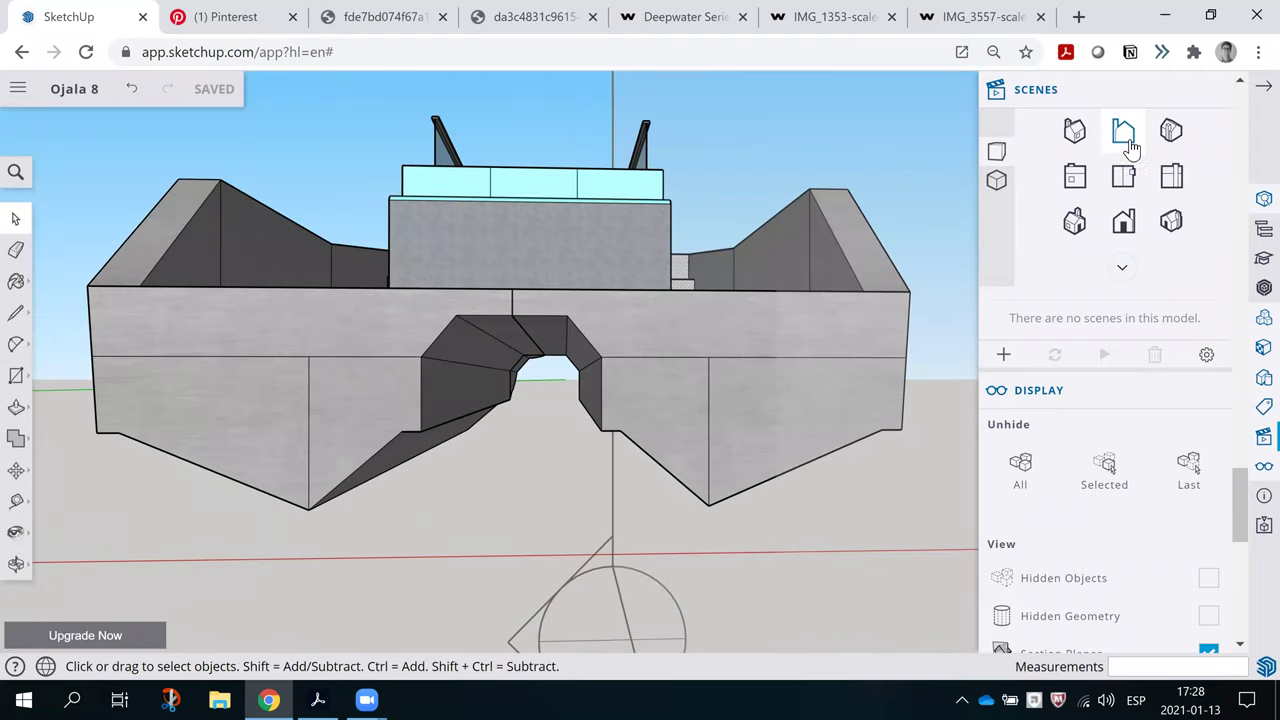
{"action": "left_click", "coordinate": [1125, 172]}
{"action": "left_click", "coordinate": [1123, 222]}
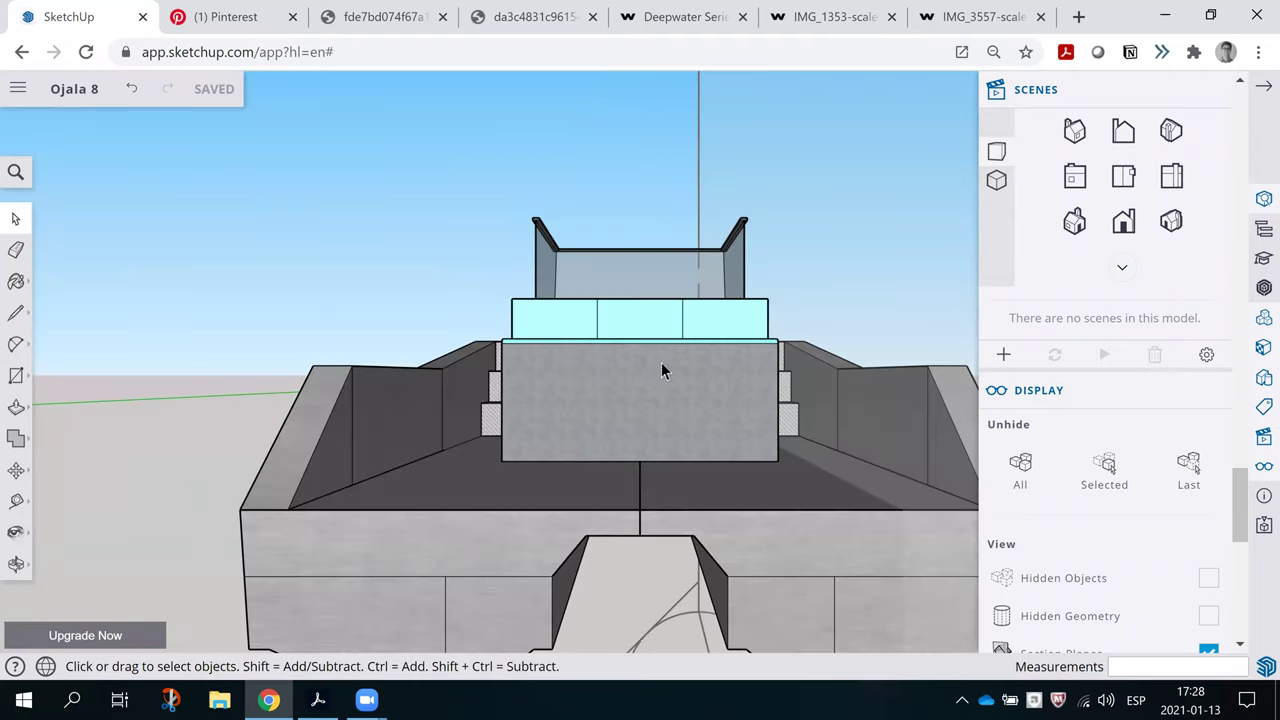
{"action": "scroll", "coordinate": [683, 460], "scroll_direction": "down", "scroll_amount": 3}
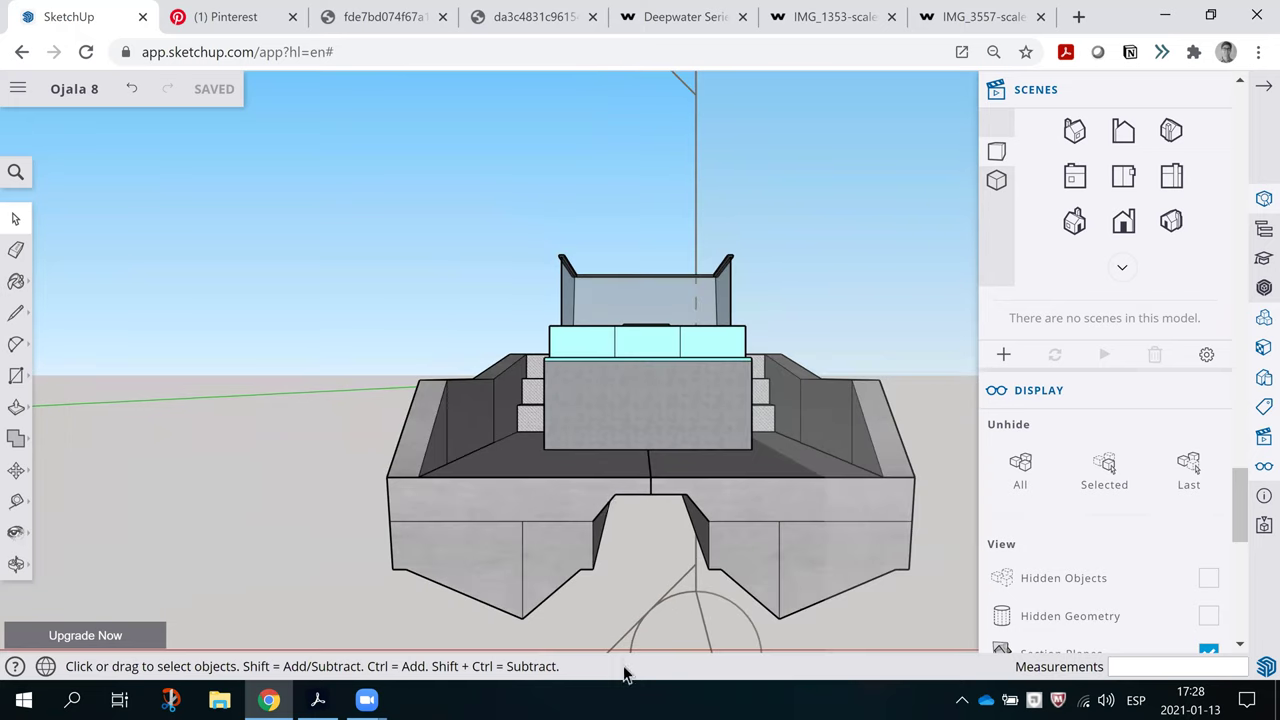
Orbit below and above the stern, then switch to a zoomed-out Top view
{"action": "middle_click_drag", "start_coordinate": [615, 490], "coordinate": [782, 517]}
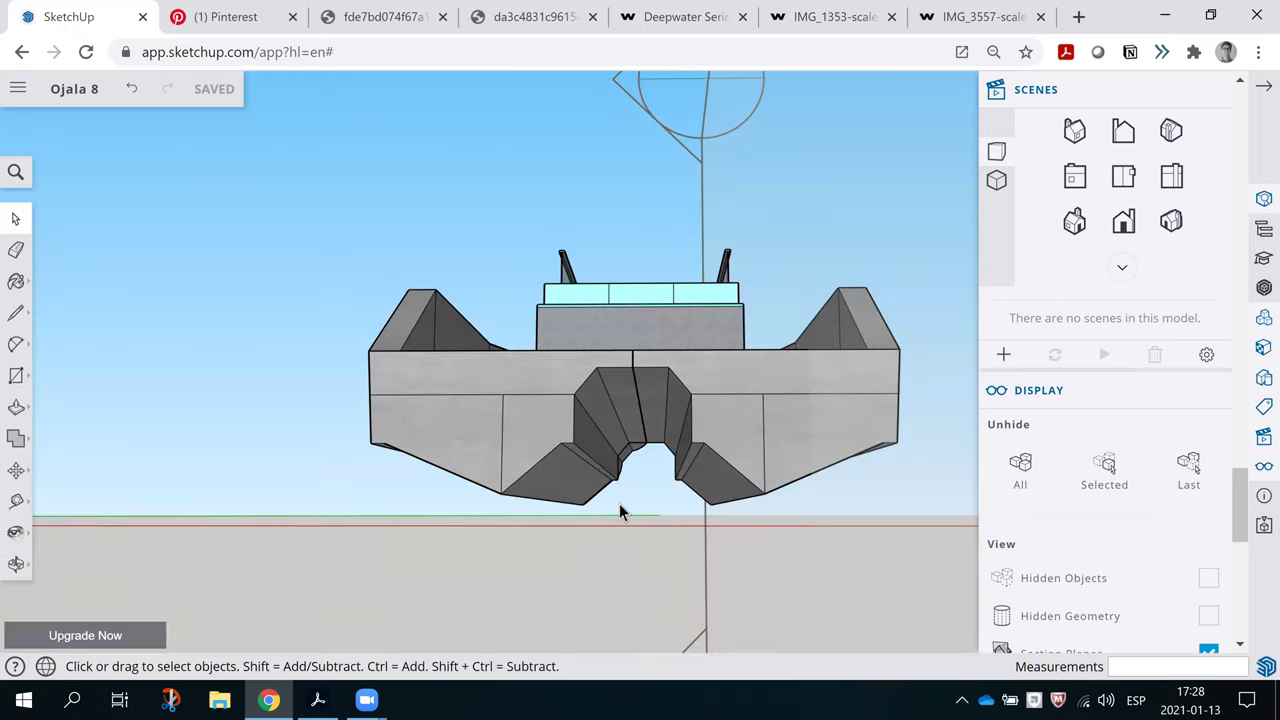
{"action": "middle_click_drag", "start_coordinate": [623, 557], "coordinate": [760, 530]}
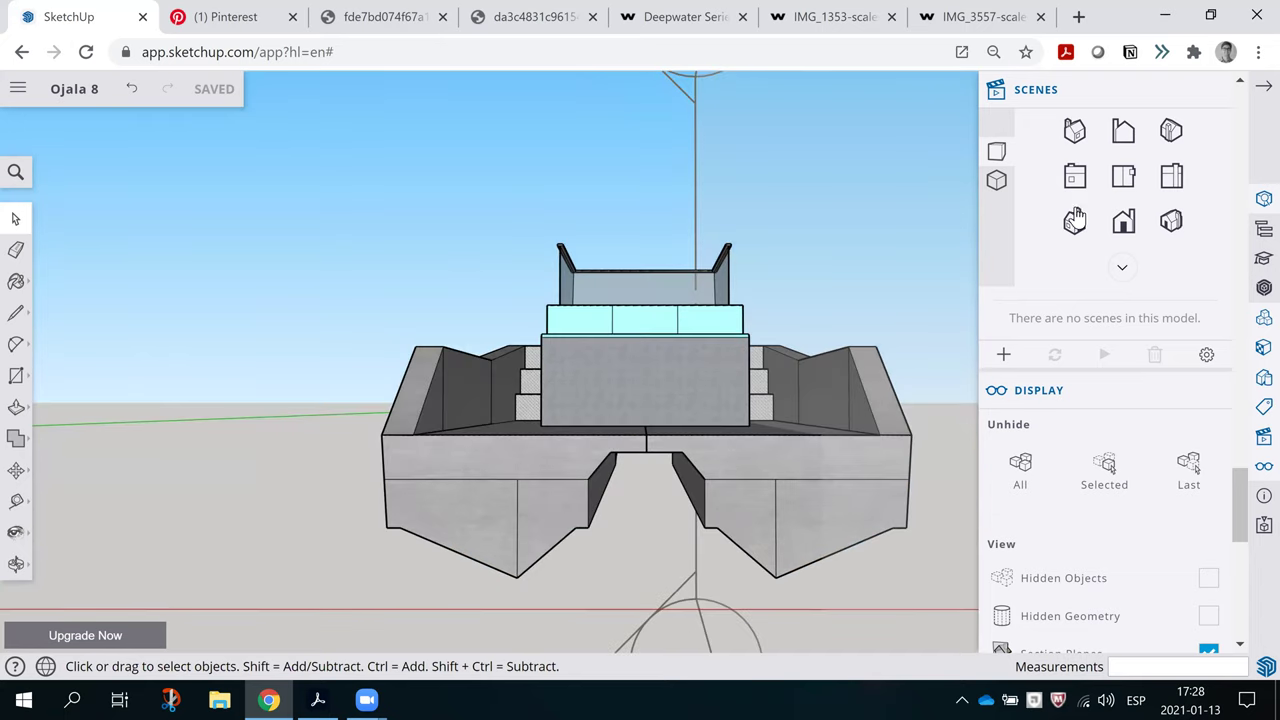
{"action": "left_click", "coordinate": [1137, 177]}
{"action": "scroll", "coordinate": [687, 325], "scroll_direction": "down", "scroll_amount": 2}
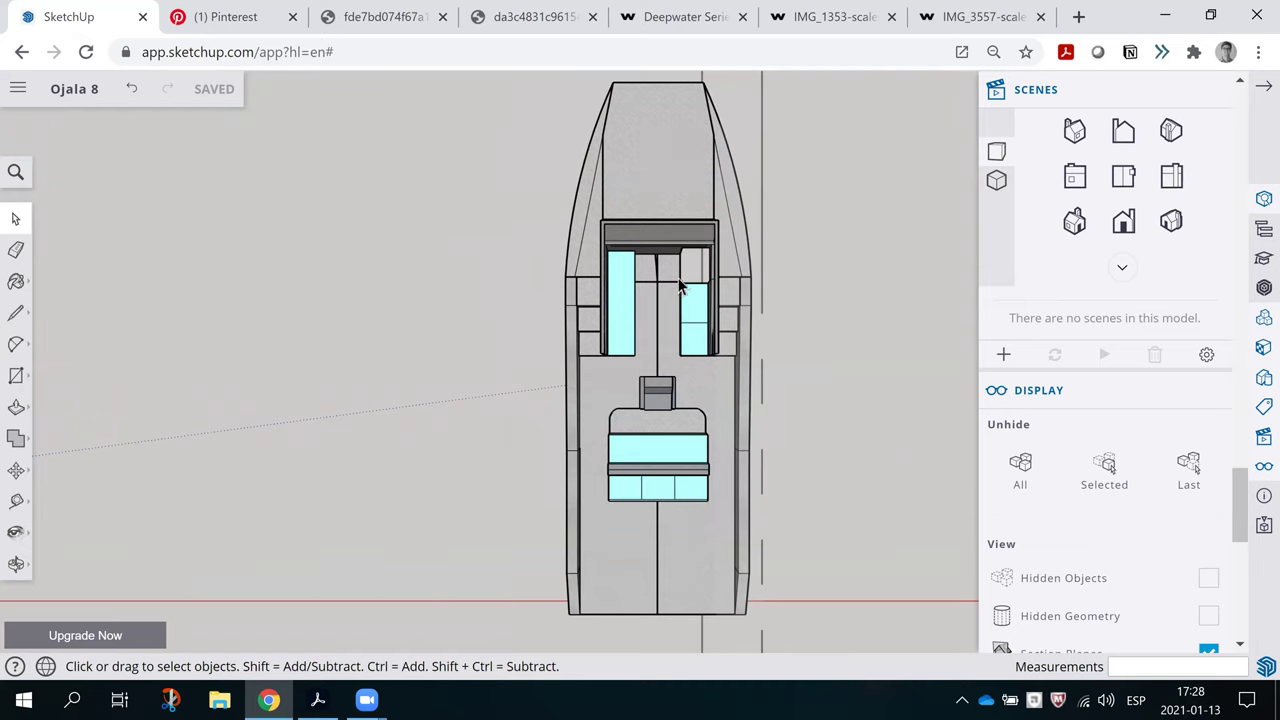
Tilt the top view down onto the deck, then scroll the GA plan PDF's front view and deck plan
{"action": "middle_click_drag", "start_coordinate": [694, 233], "coordinate": [744, 250]}
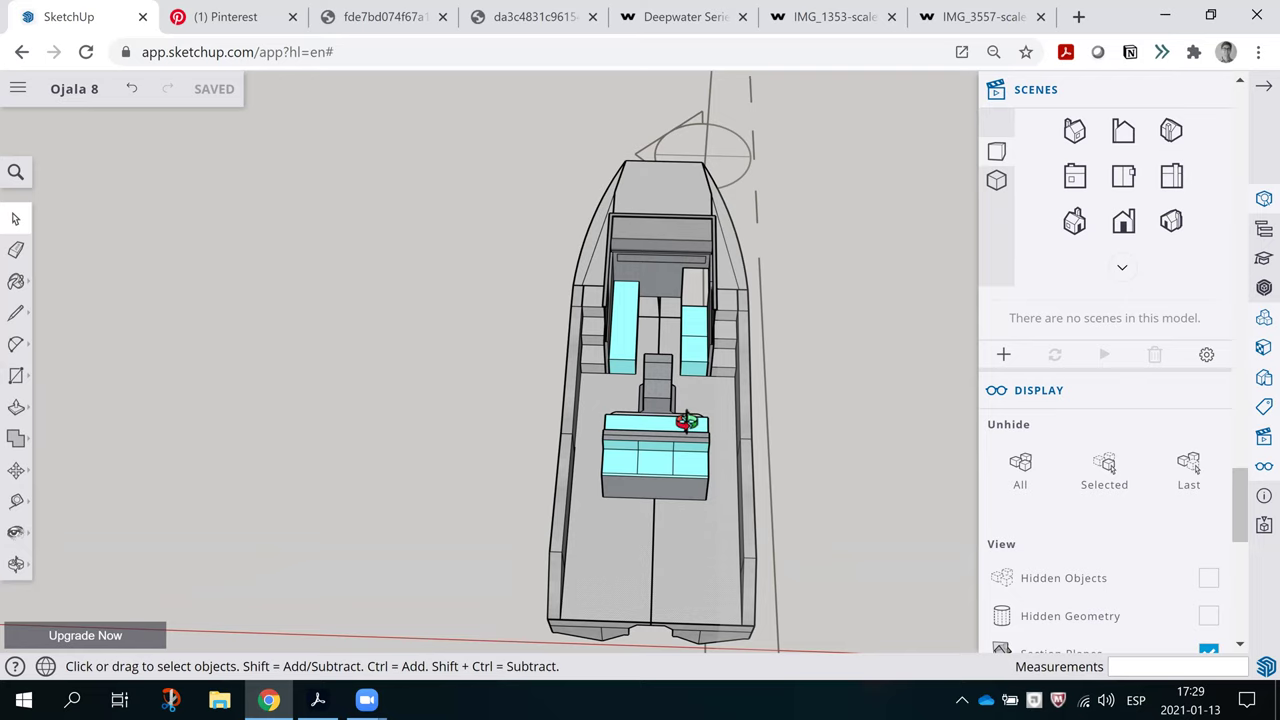
{"action": "middle_click_drag", "start_coordinate": [686, 423], "coordinate": [691, 432]}
{"action": "key", "text": "alt+Tab"}
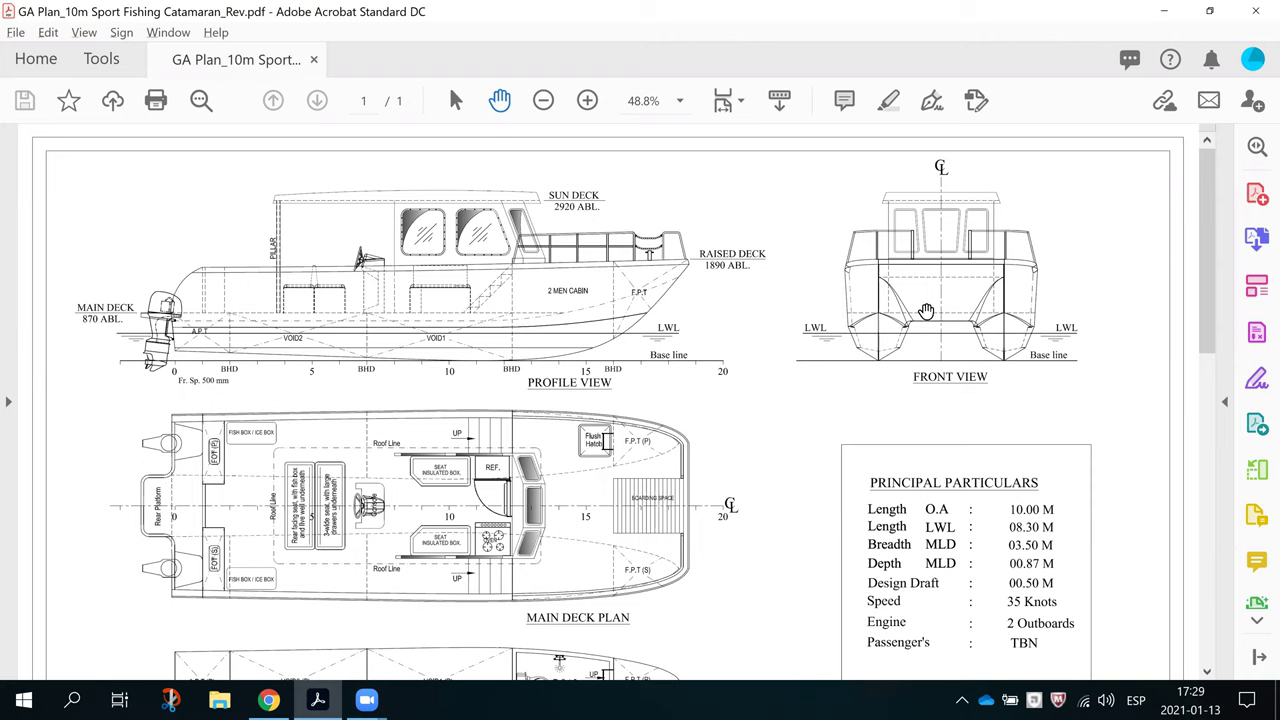
{"action": "scroll", "coordinate": [840, 372], "scroll_direction": "down", "scroll_amount": 2}
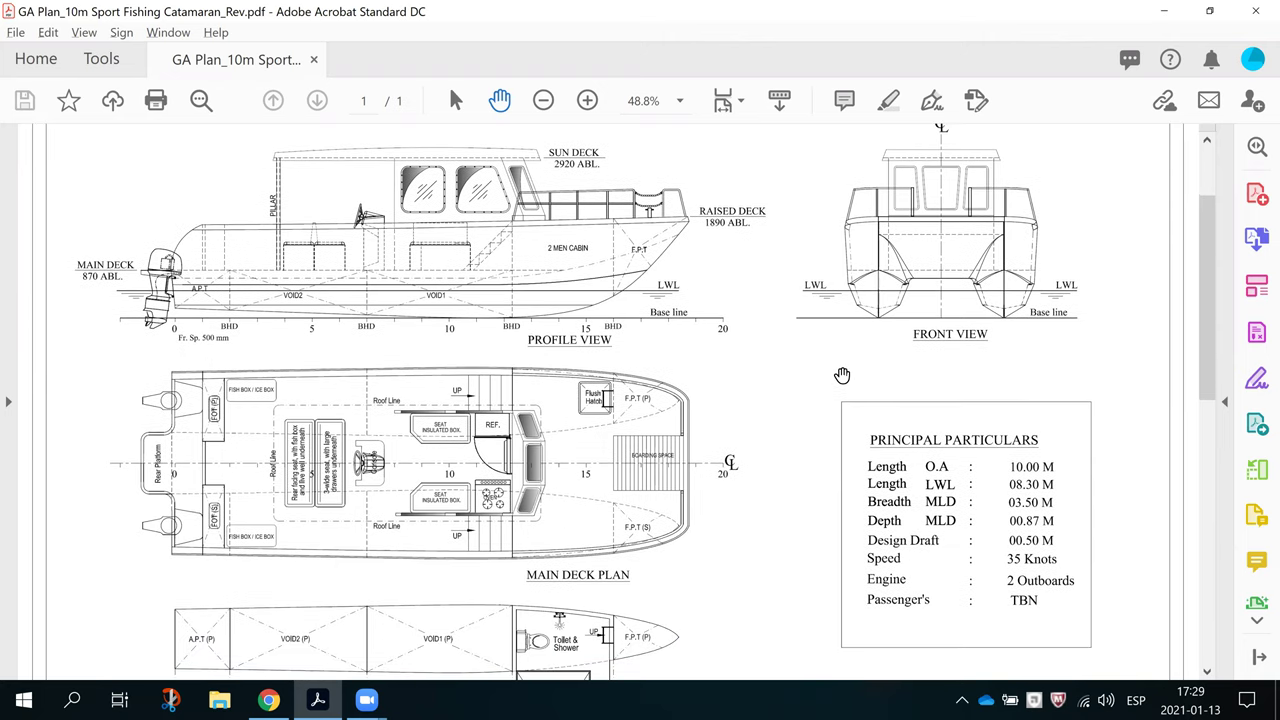
{"action": "scroll", "coordinate": [842, 375], "scroll_direction": "down", "scroll_amount": 2}
{"action": "key", "text": "alt+Tab"}
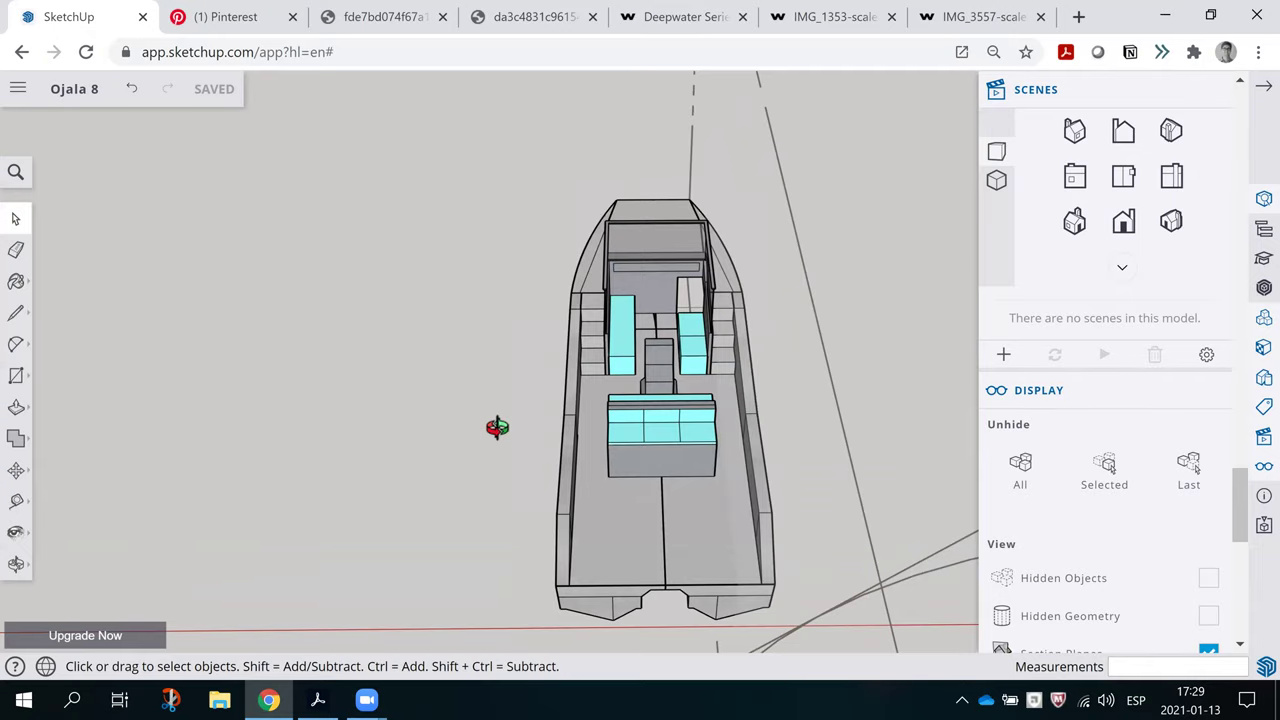
Zoom and orbit around the cockpit seats, helm console and cabin from side and overhead angles
{"action": "mouse_move", "coordinate": [664, 450]}
{"action": "middle_mouse_down"}
{"action": "mouse_move", "coordinate": [678, 455]}
{"action": "mouse_move", "coordinate": [629, 437]}
{"action": "mouse_move", "coordinate": [600, 466]}
{"action": "mouse_move", "coordinate": [616, 398]}
{"action": "middle_mouse_up"}
{"action": "scroll", "coordinate": [600, 408], "scroll_direction": "up", "scroll_amount": 5}
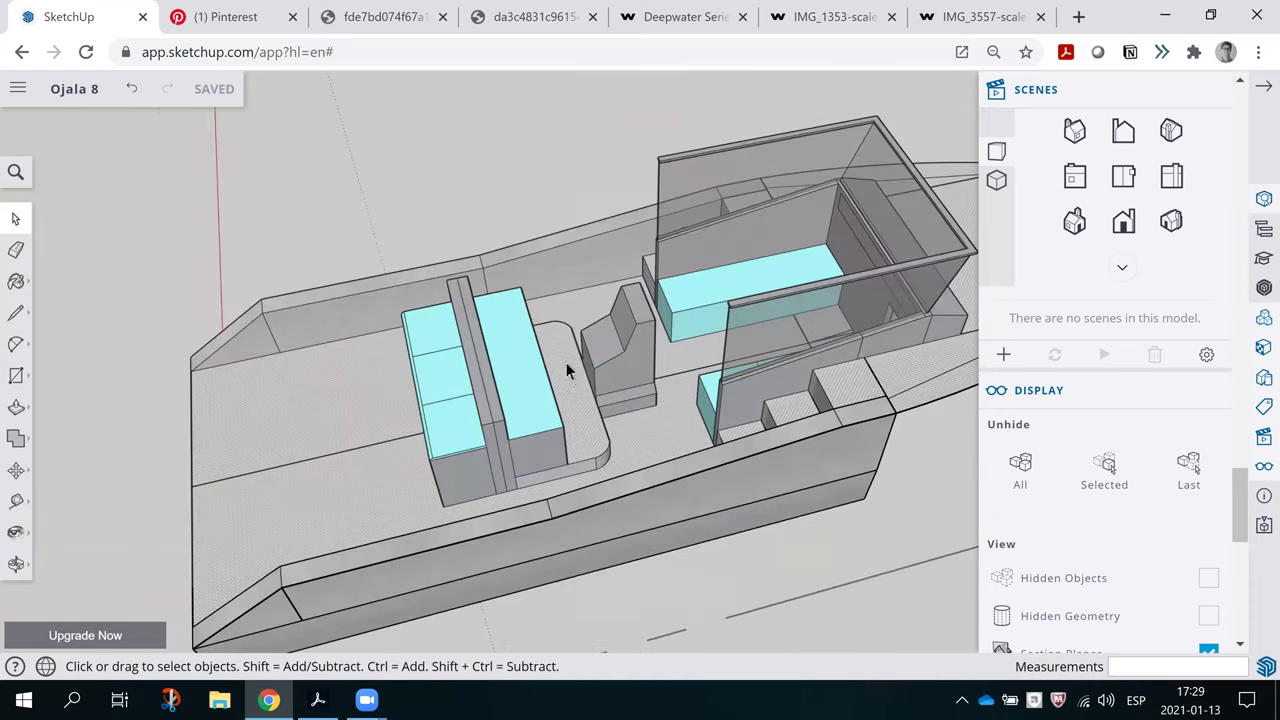
{"action": "middle_click_drag", "start_coordinate": [503, 396], "coordinate": [560, 348]}
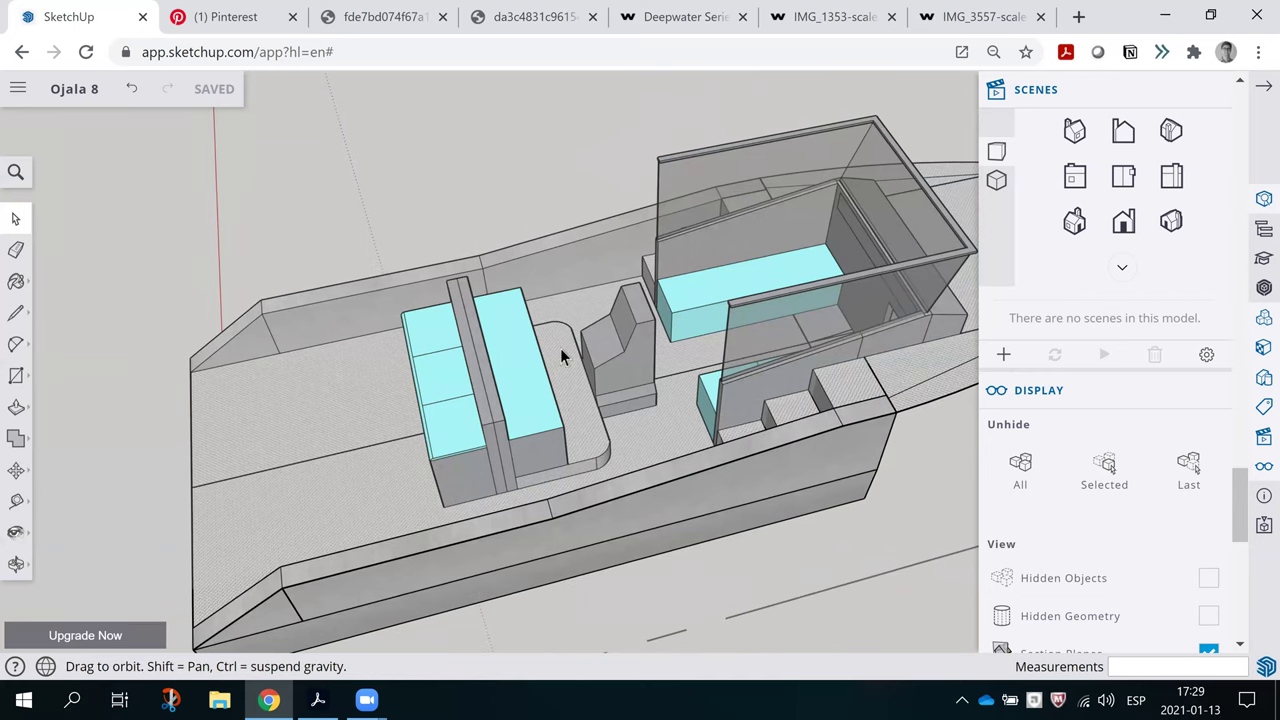
{"action": "scroll", "coordinate": [583, 343], "scroll_direction": "up", "scroll_amount": 3}
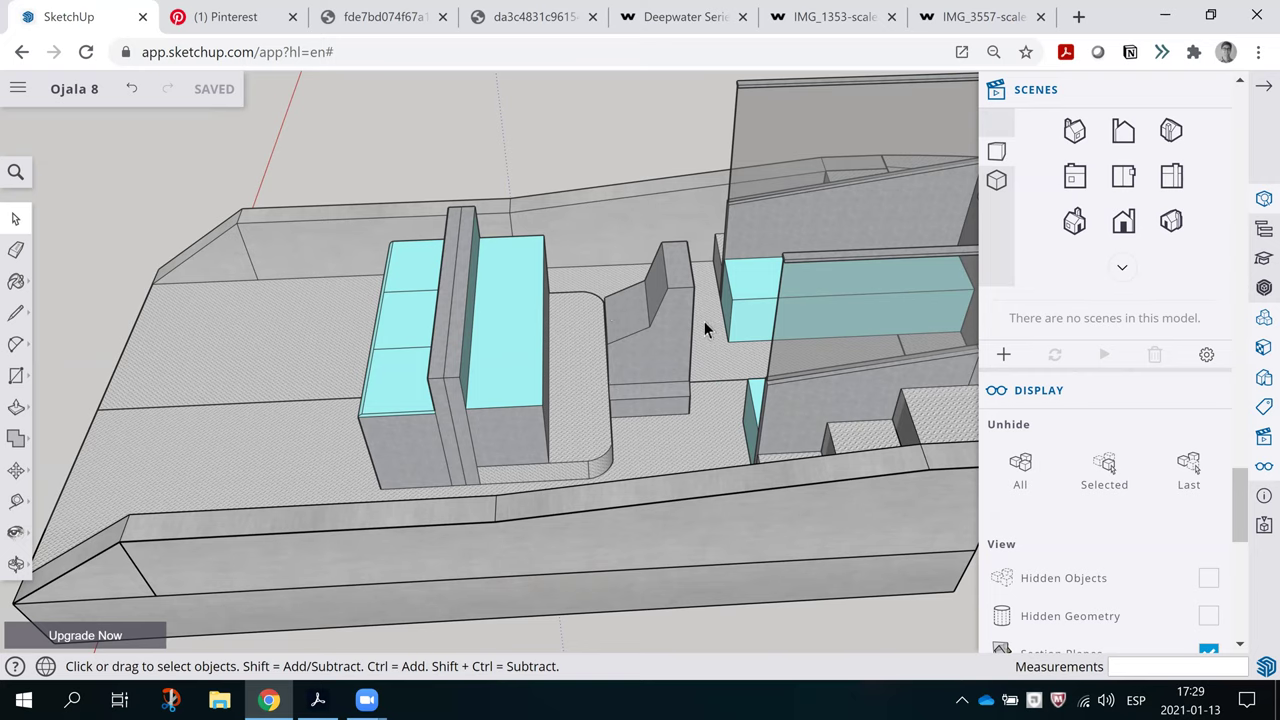
{"action": "scroll", "coordinate": [782, 316], "scroll_direction": "down", "scroll_amount": 2}
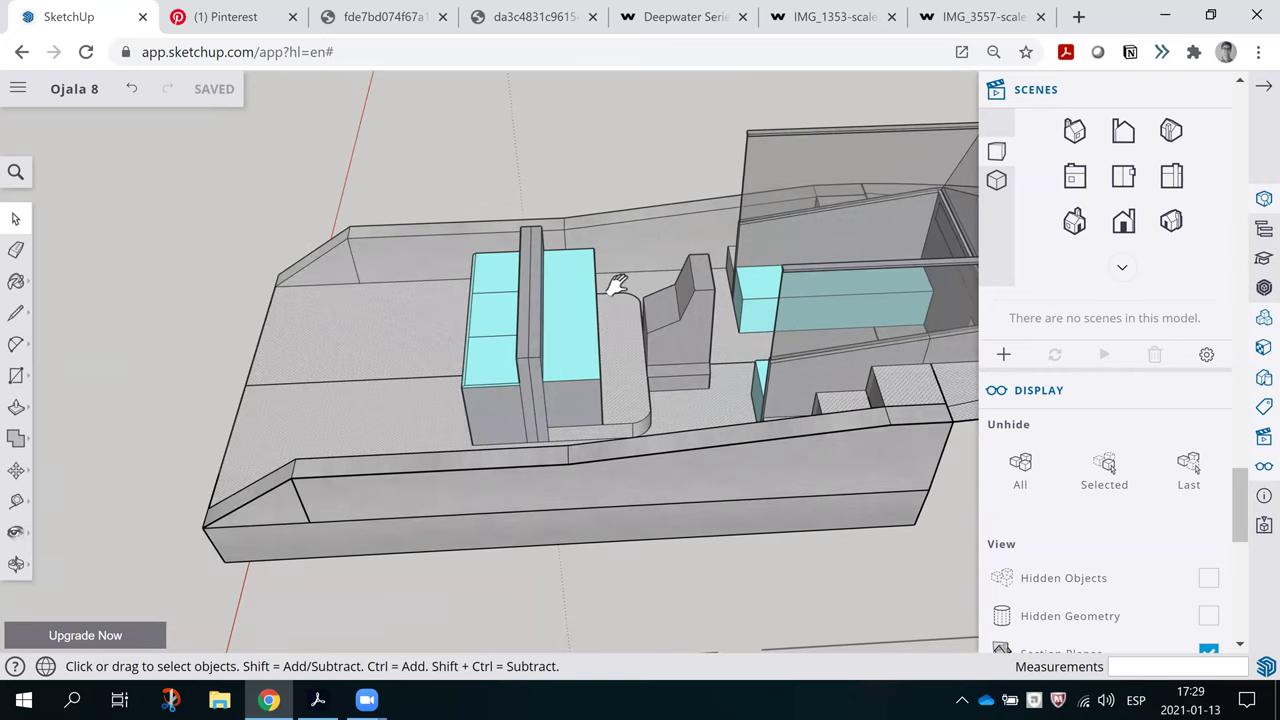
{"action": "scroll", "coordinate": [715, 370], "scroll_direction": "down", "scroll_amount": 2}
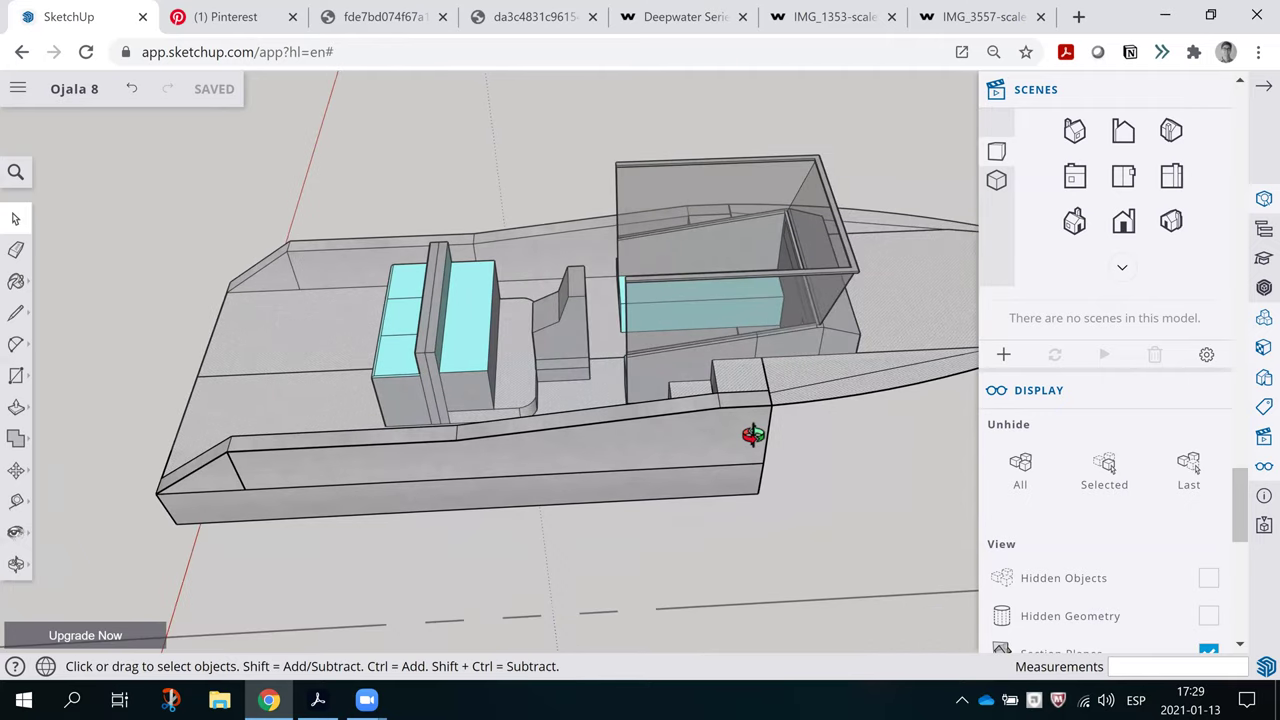
{"action": "middle_click_drag", "start_coordinate": [746, 391], "coordinate": [717, 331]}
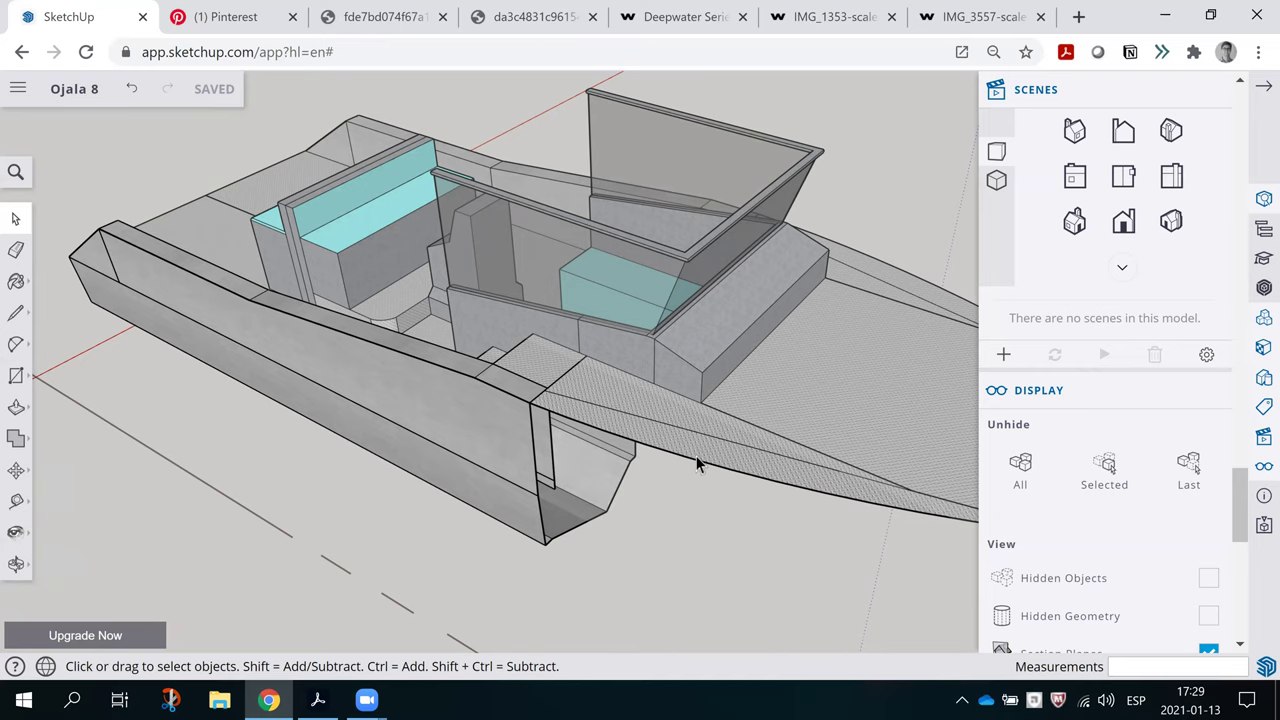
{"action": "middle_click_drag", "start_coordinate": [851, 351], "coordinate": [803, 396]}
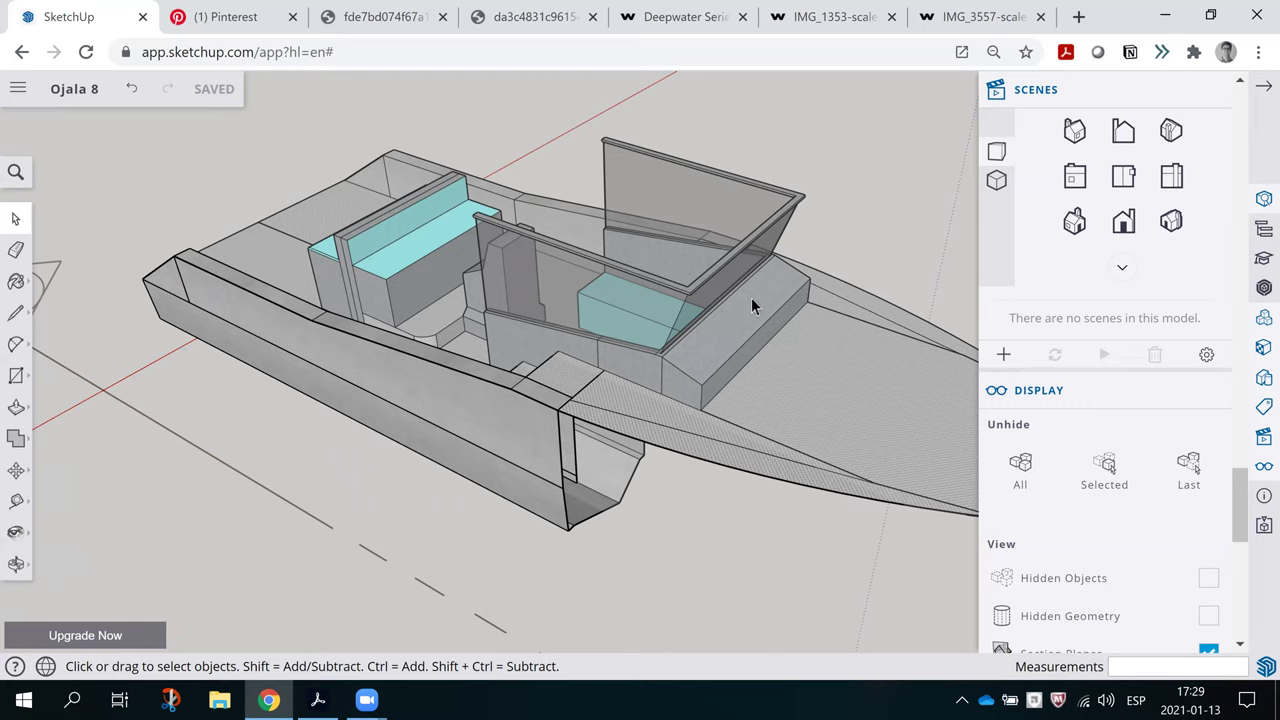
{"action": "middle_click_drag", "start_coordinate": [706, 405], "coordinate": [889, 380]}
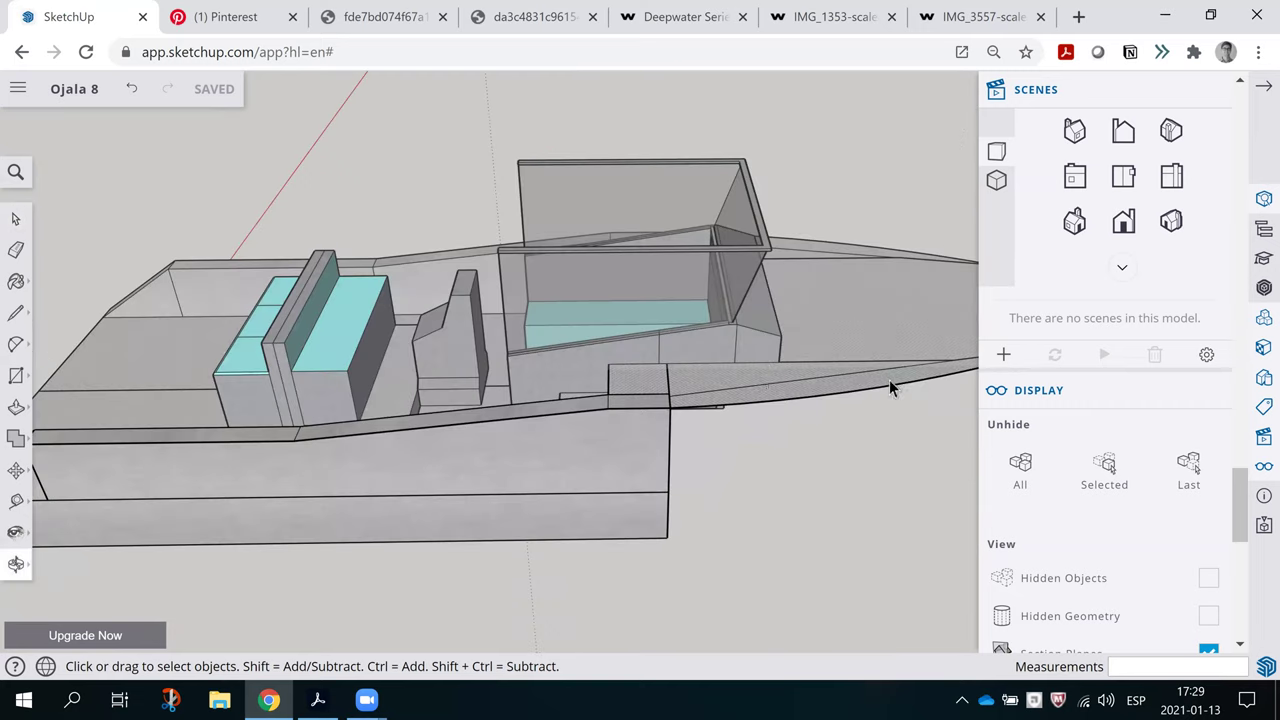
{"action": "middle_click_drag", "start_coordinate": [766, 376], "coordinate": [630, 270]}
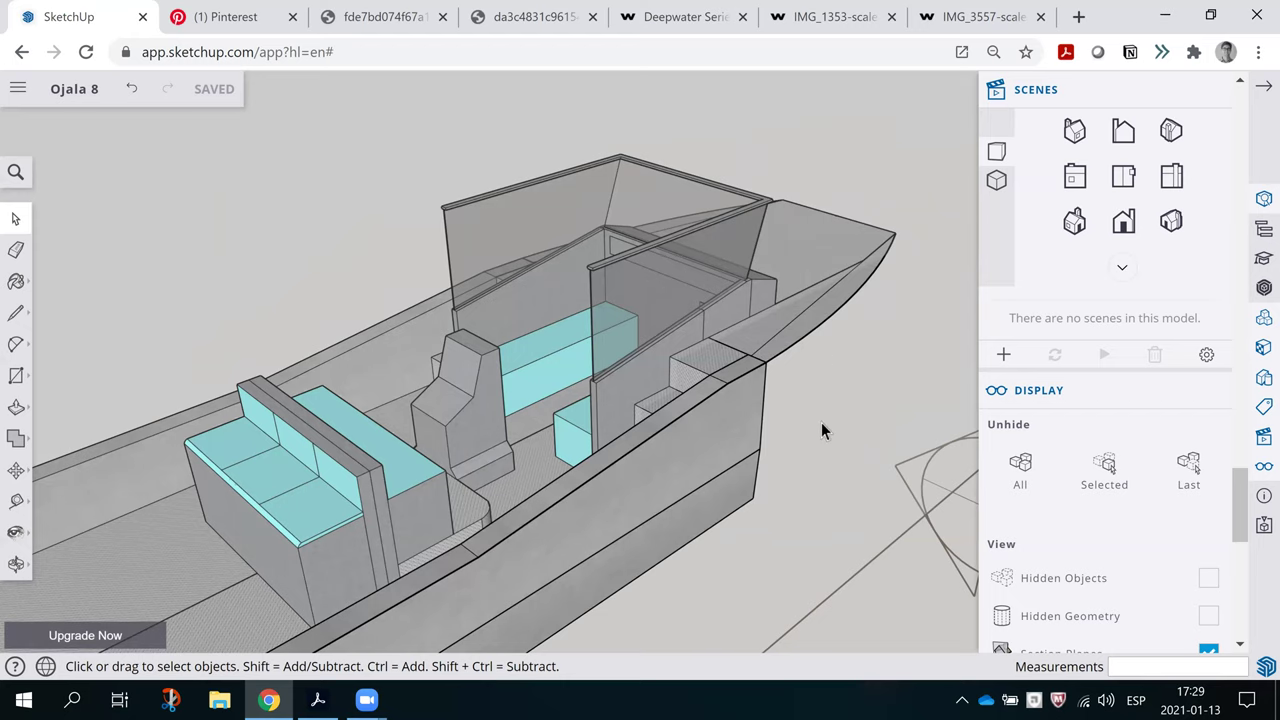
{"action": "scroll", "coordinate": [820, 429], "scroll_direction": "down", "scroll_amount": 4}
{"action": "middle_click_drag", "start_coordinate": [849, 463], "coordinate": [560, 300]}
Open the Display panel from the right strip, then orbit past the stern to a level side profile
{"action": "right_click", "coordinate": [776, 182]}
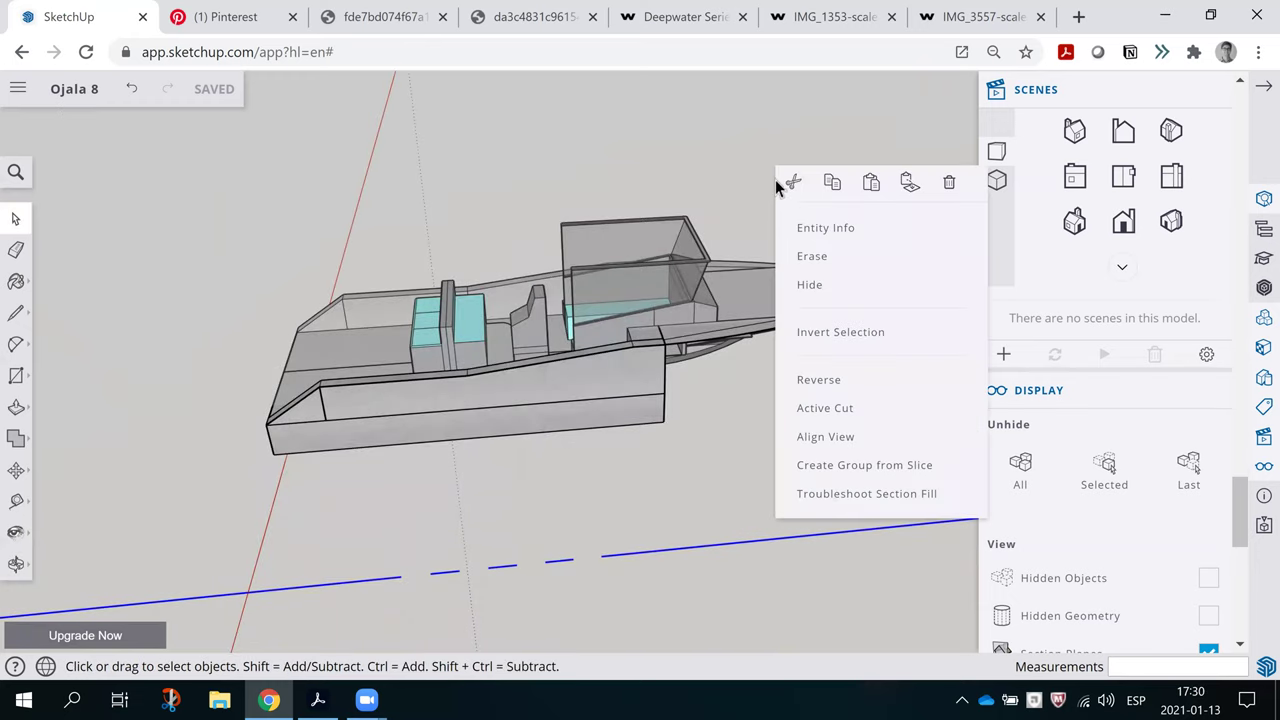
{"action": "left_click", "coordinate": [1262, 467]}
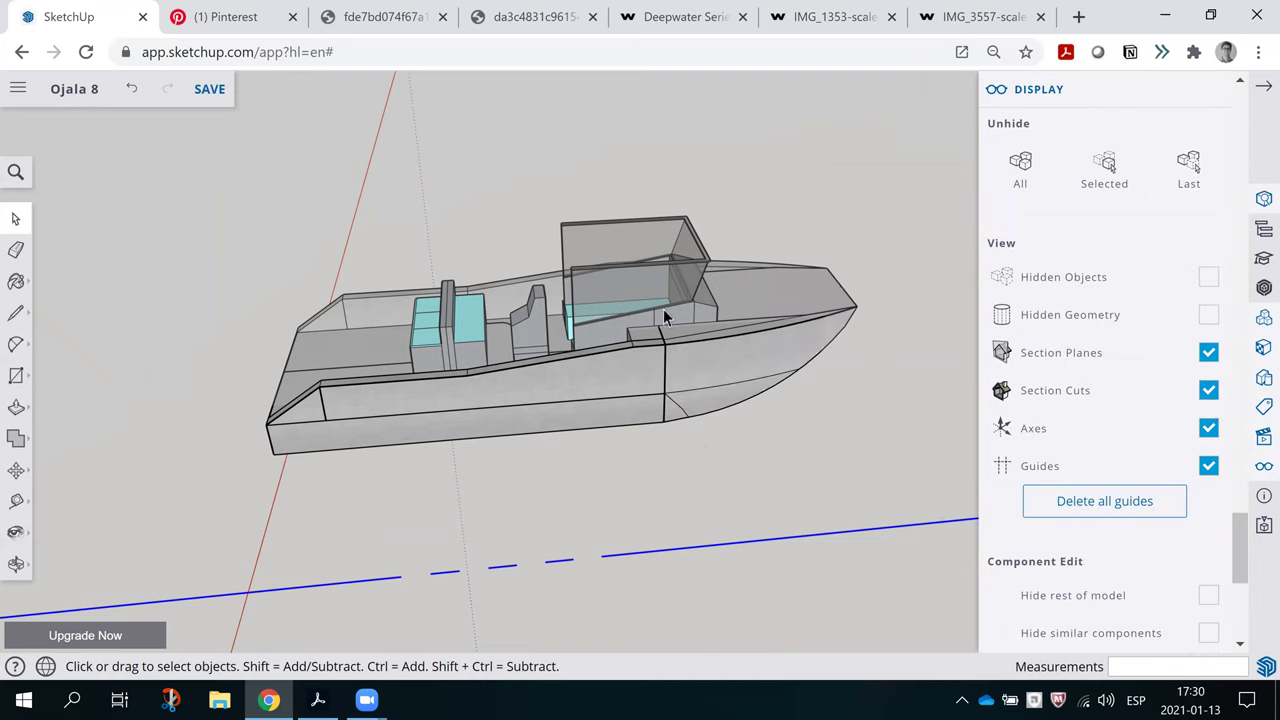
{"action": "middle_click_drag", "start_coordinate": [411, 392], "coordinate": [673, 431]}
{"action": "middle_click_drag", "start_coordinate": [488, 431], "coordinate": [602, 490]}
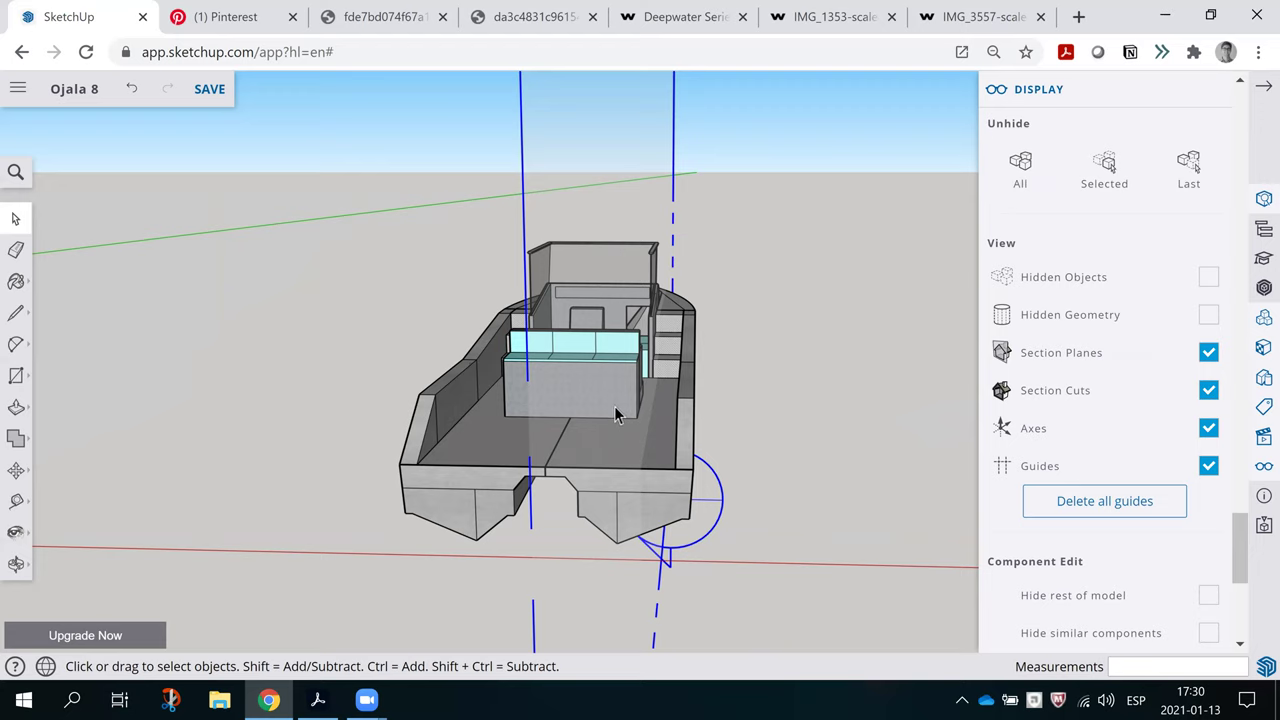
{"action": "middle_click_drag", "start_coordinate": [533, 490], "coordinate": [580, 491]}
{"action": "middle_click_drag", "start_coordinate": [503, 480], "coordinate": [658, 476]}
{"action": "middle_click_drag", "start_coordinate": [623, 363], "coordinate": [638, 318]}
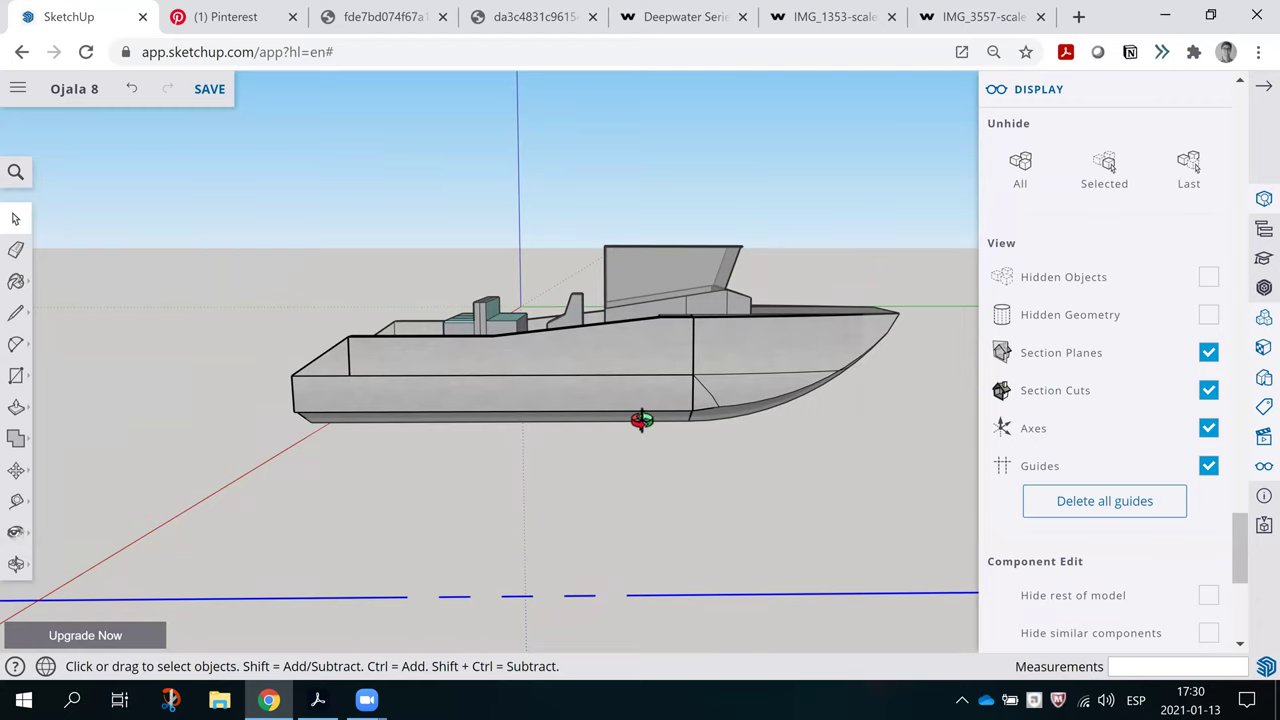
Orbit to a raised stern-quarter view, select then deselect the hull group, and zoom back out
{"action": "middle_click_drag", "start_coordinate": [685, 420], "coordinate": [423, 480]}
{"action": "middle_click_drag", "start_coordinate": [523, 483], "coordinate": [510, 475]}
{"action": "scroll", "coordinate": [508, 475], "scroll_direction": "up", "scroll_amount": 2}
{"action": "left_click", "coordinate": [500, 478]}
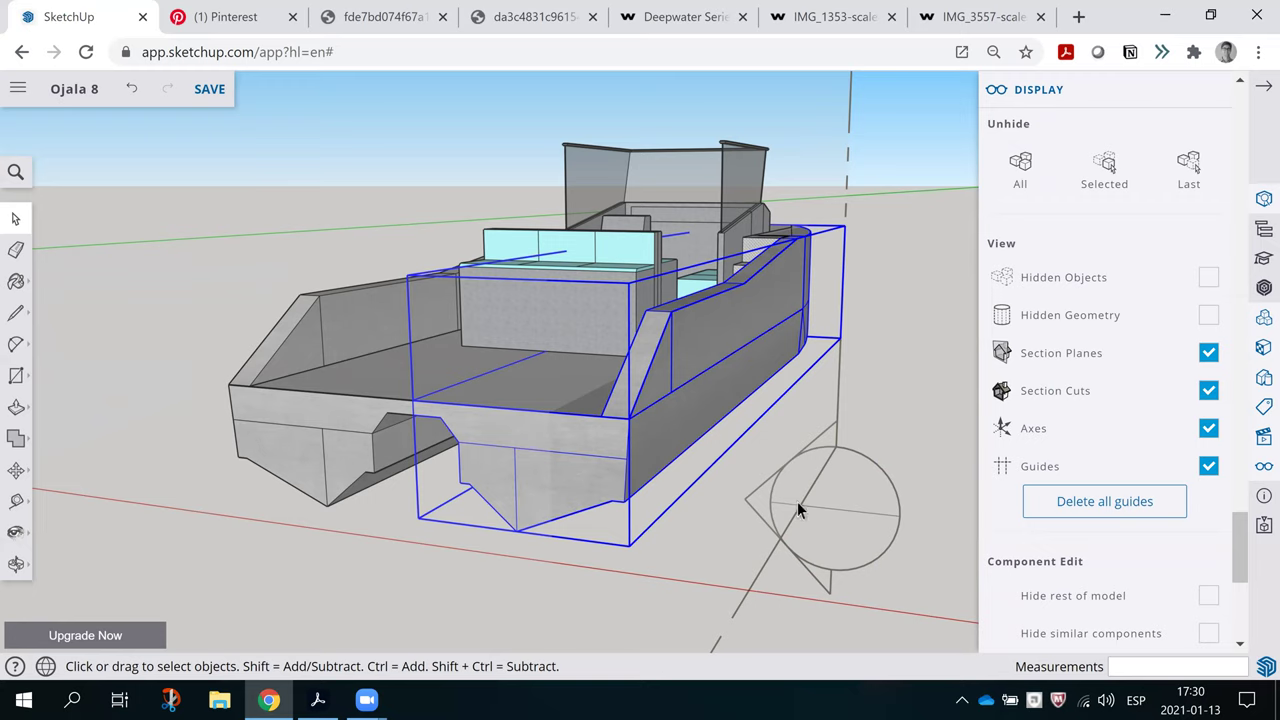
{"action": "left_click", "coordinate": [829, 283]}
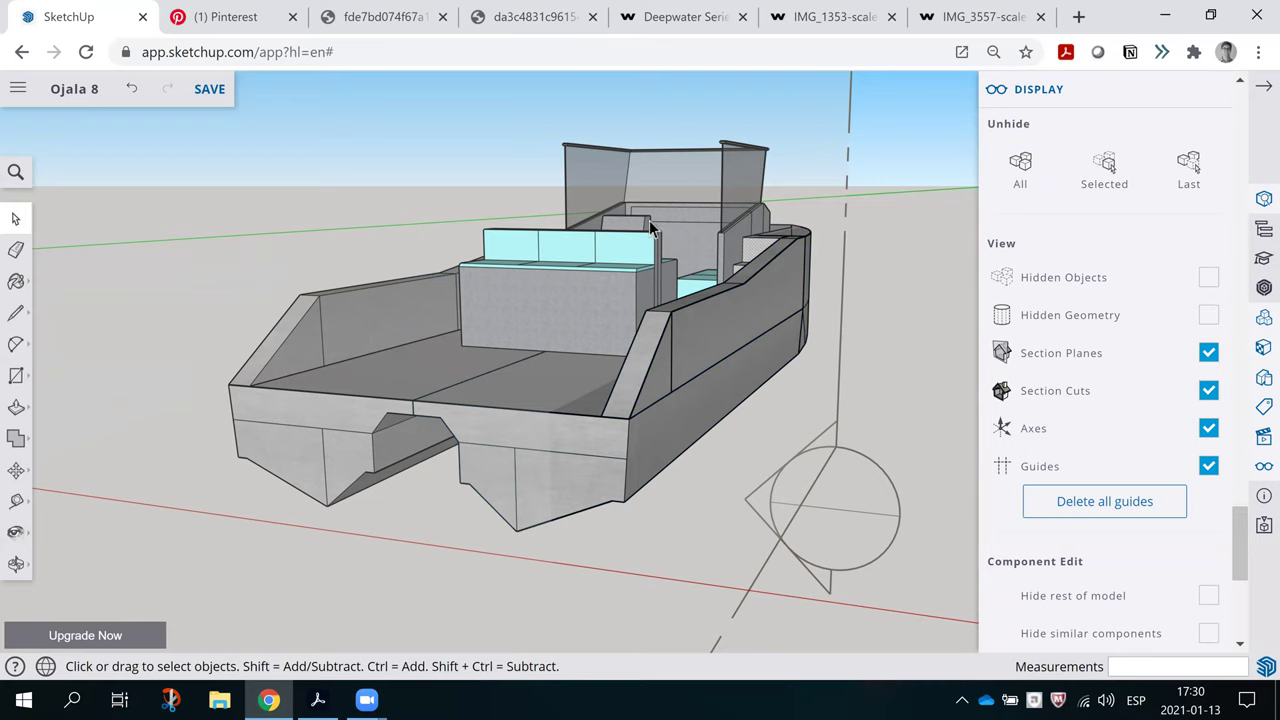
{"action": "scroll", "coordinate": [643, 262], "scroll_direction": "down", "scroll_amount": 2}
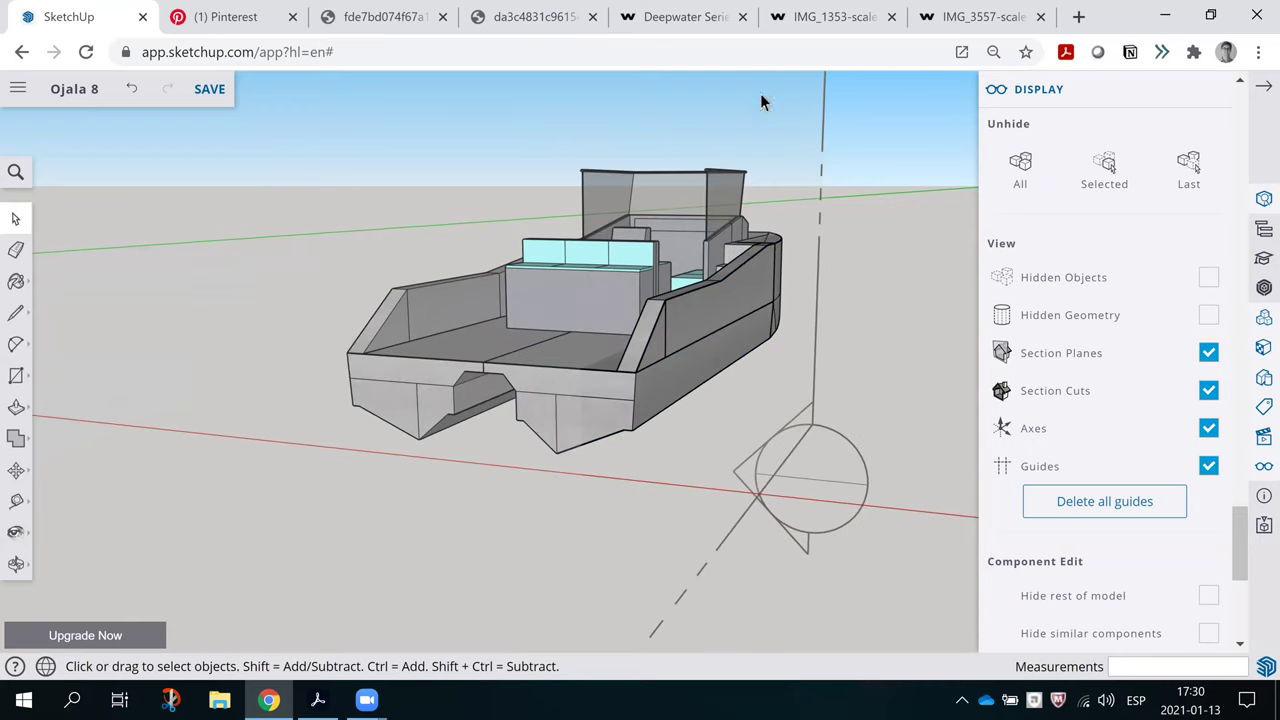